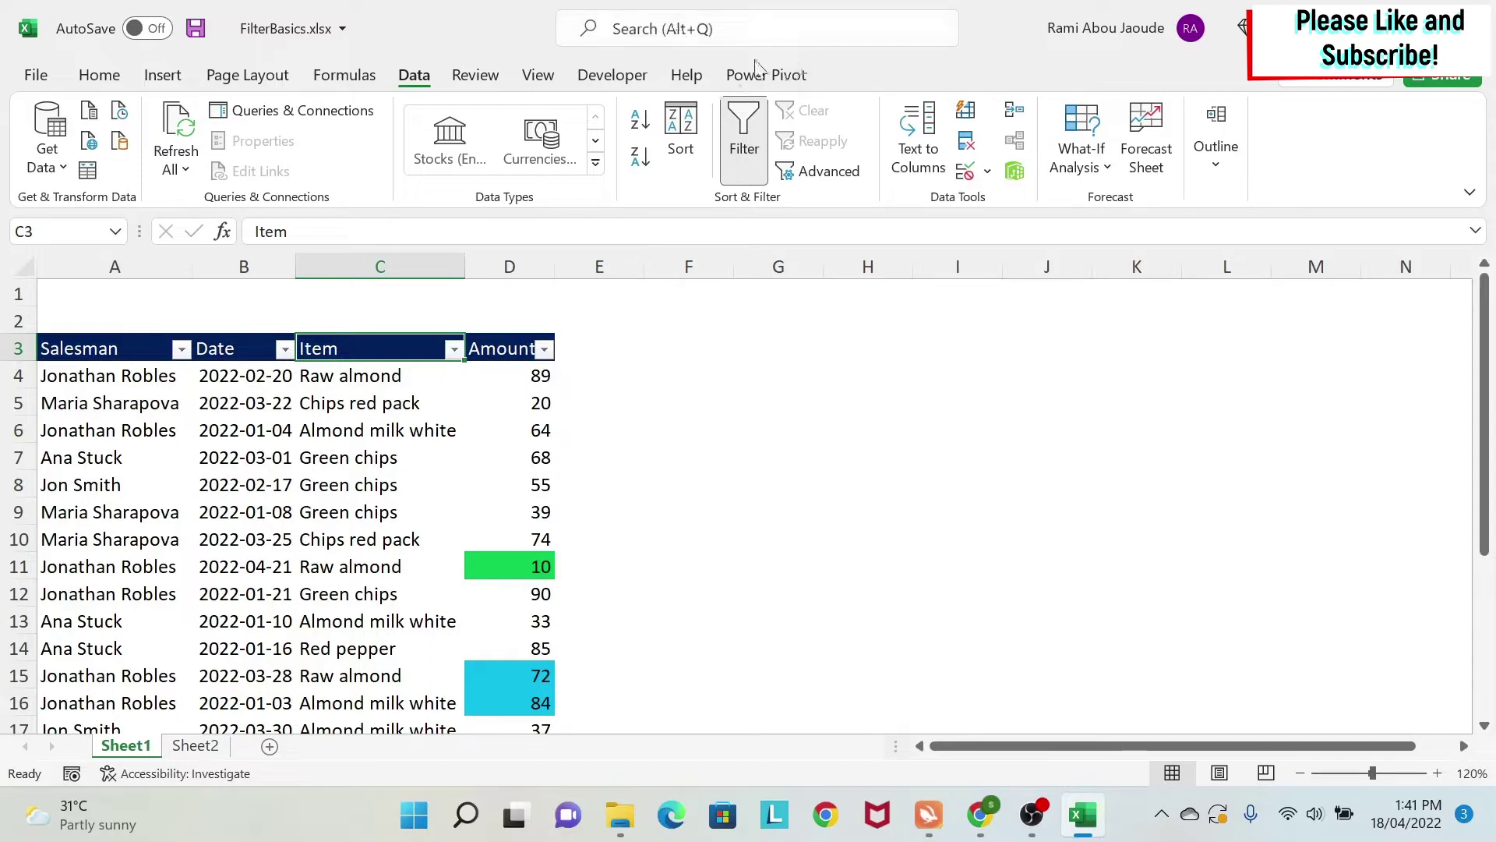
Step: Filter the Salesman column to show only two selected salesmen
left_click(182, 350)
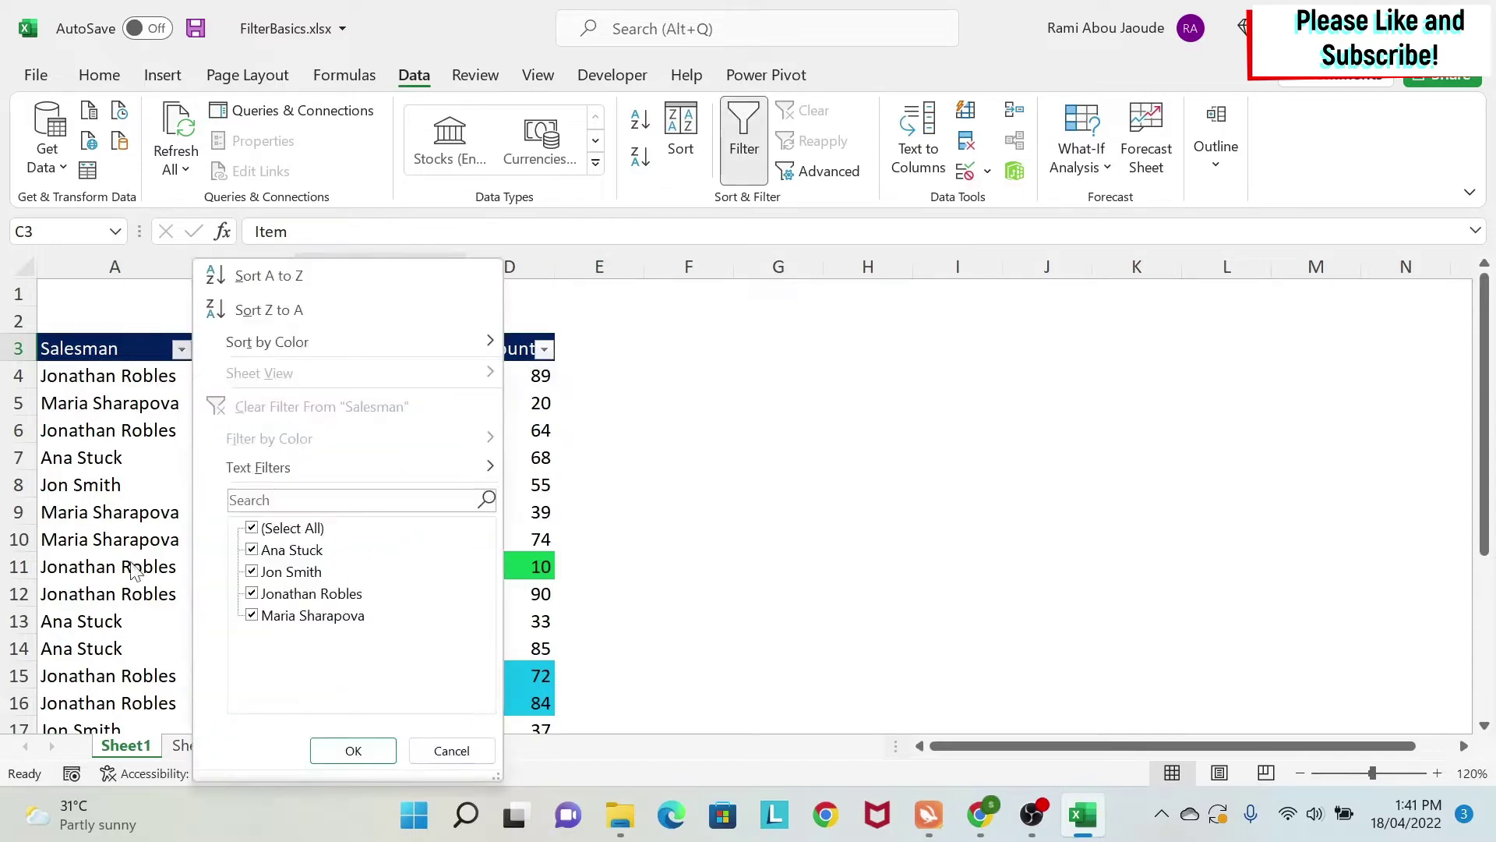
left_click(251, 528)
left_click(251, 550)
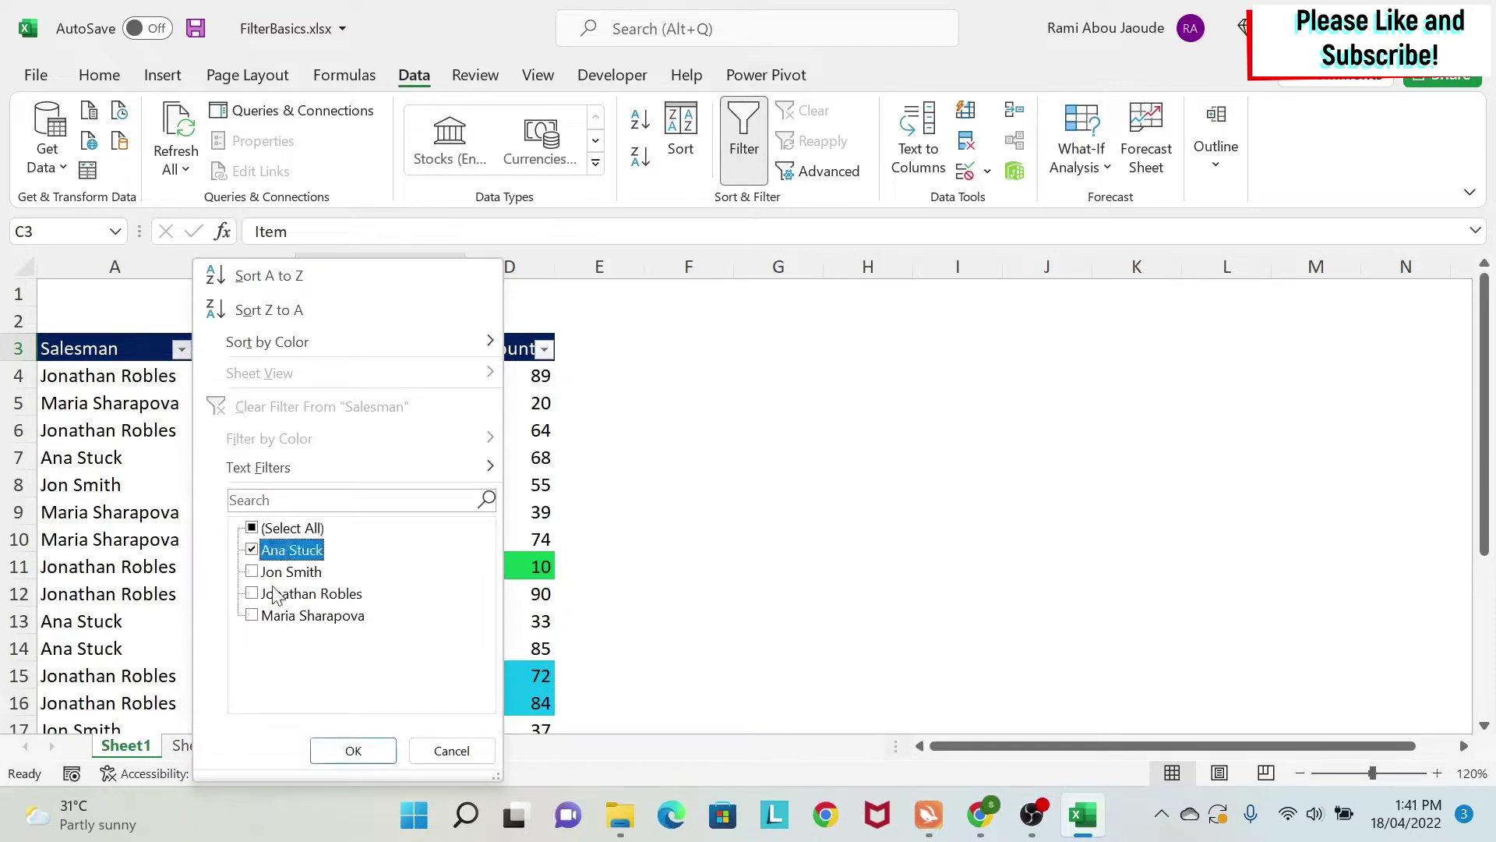
left_click(250, 593)
left_click(347, 750)
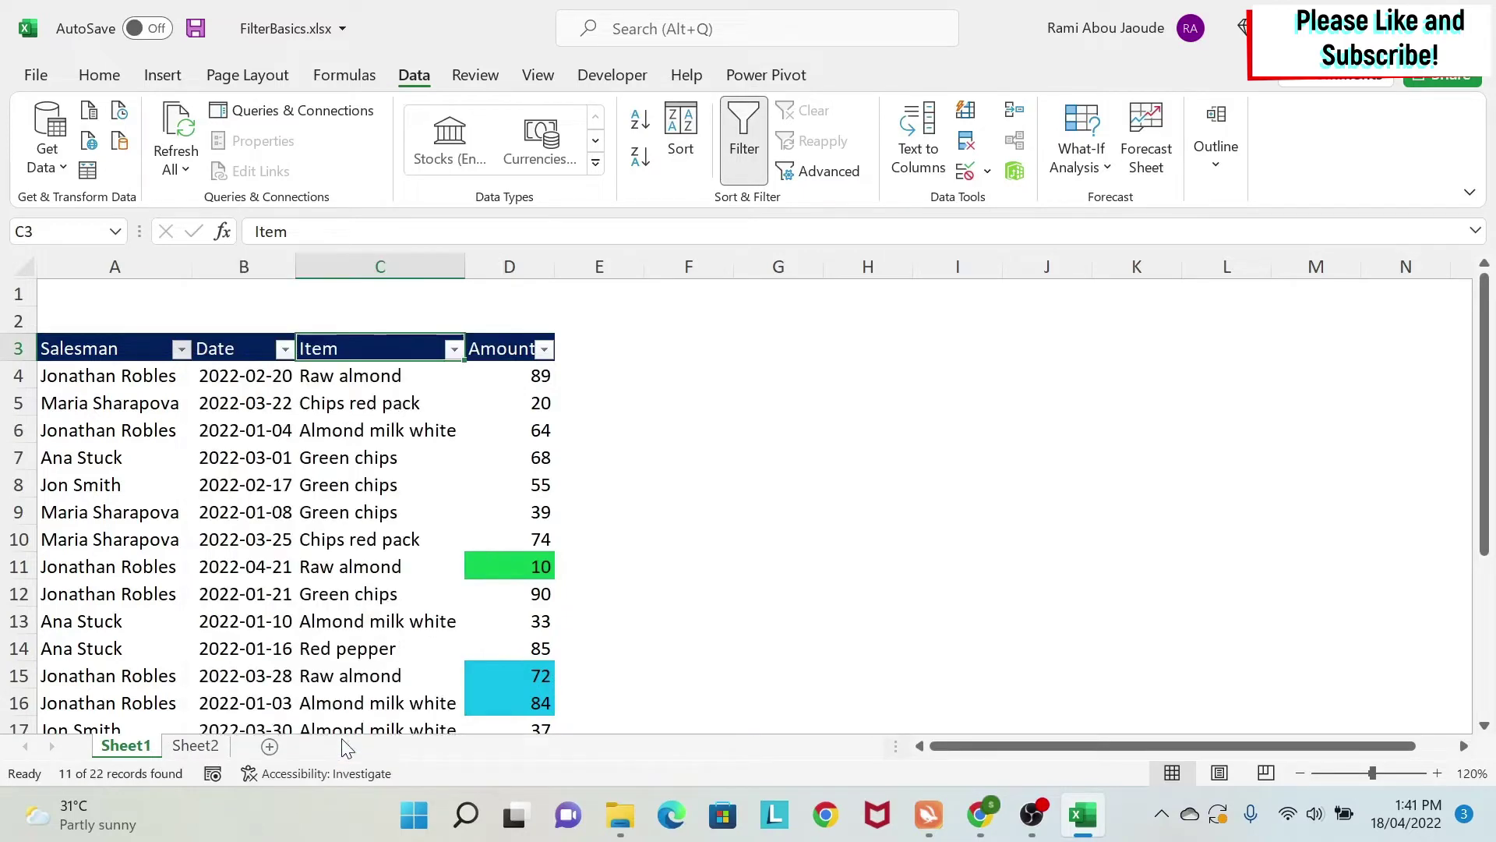
Step: Filter the Item column to only Almond milk white and Raw almond
left_click(455, 352)
left_click(231, 530)
left_click(234, 549)
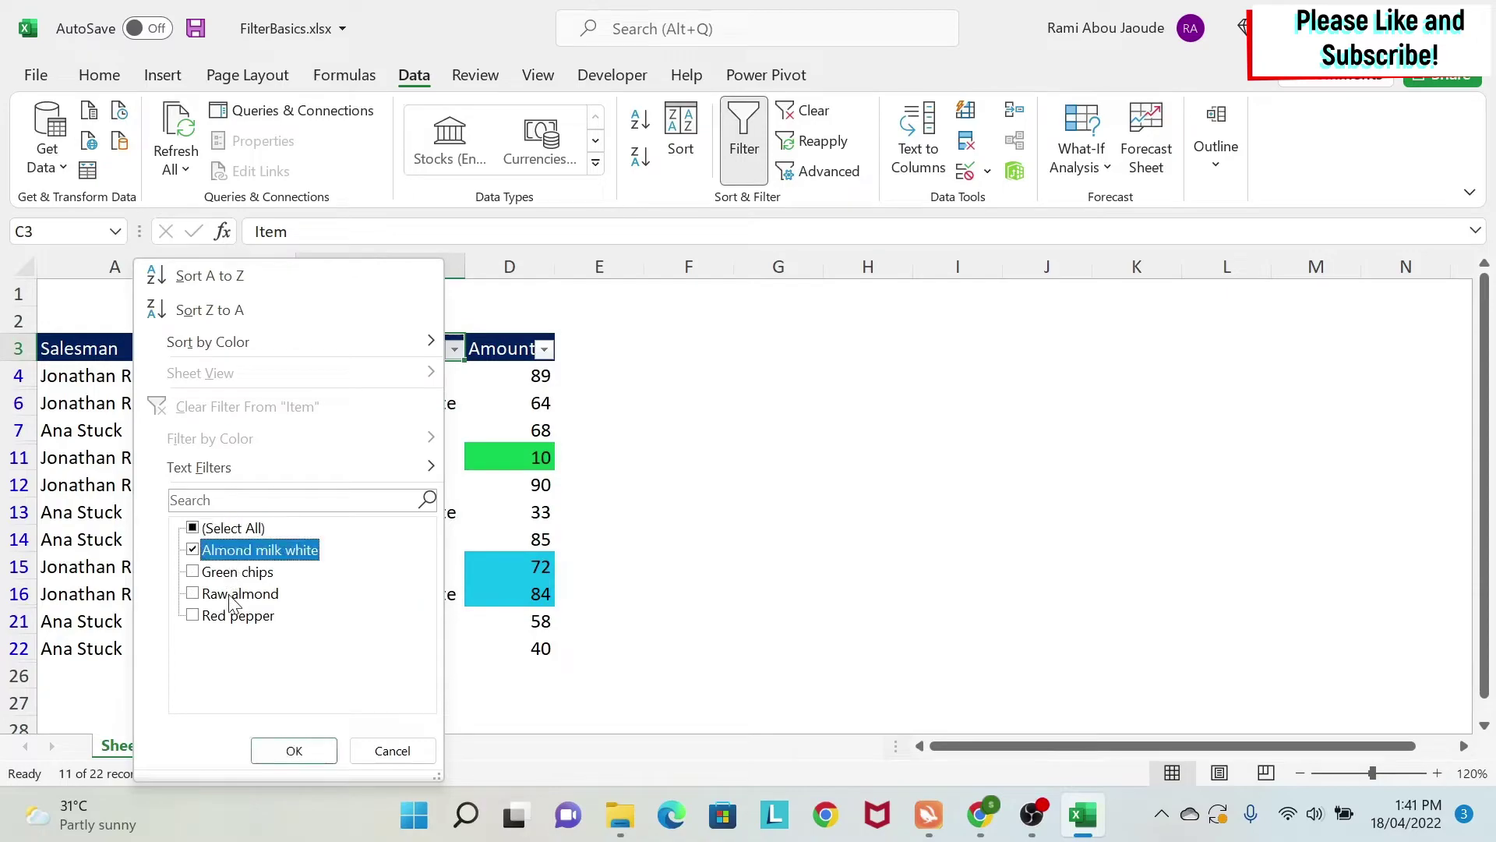
left_click(234, 594)
left_click(294, 750)
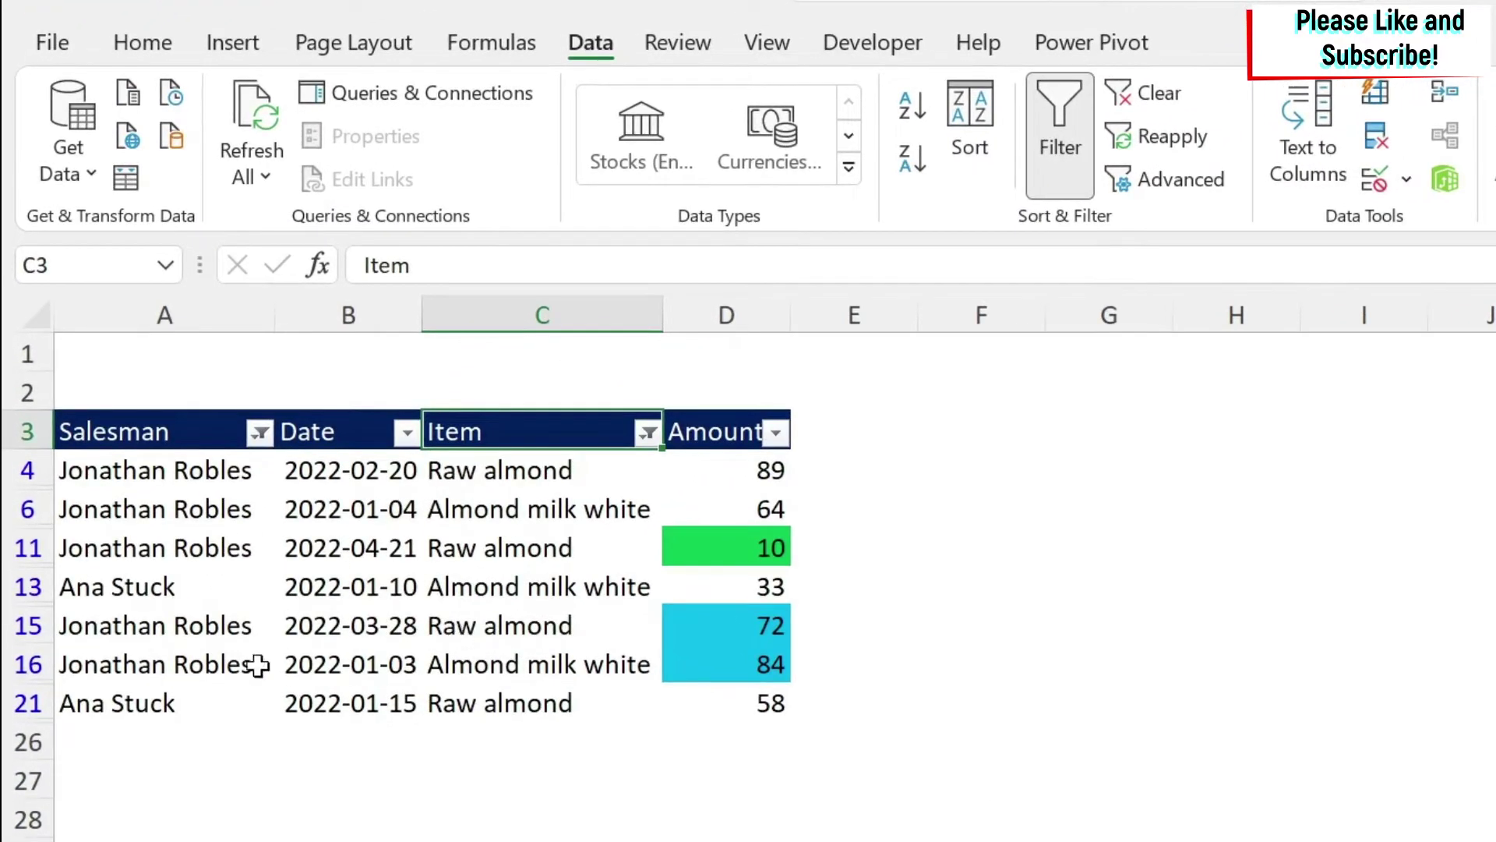
mouse_move(265, 441)
mouse_move(650, 450)
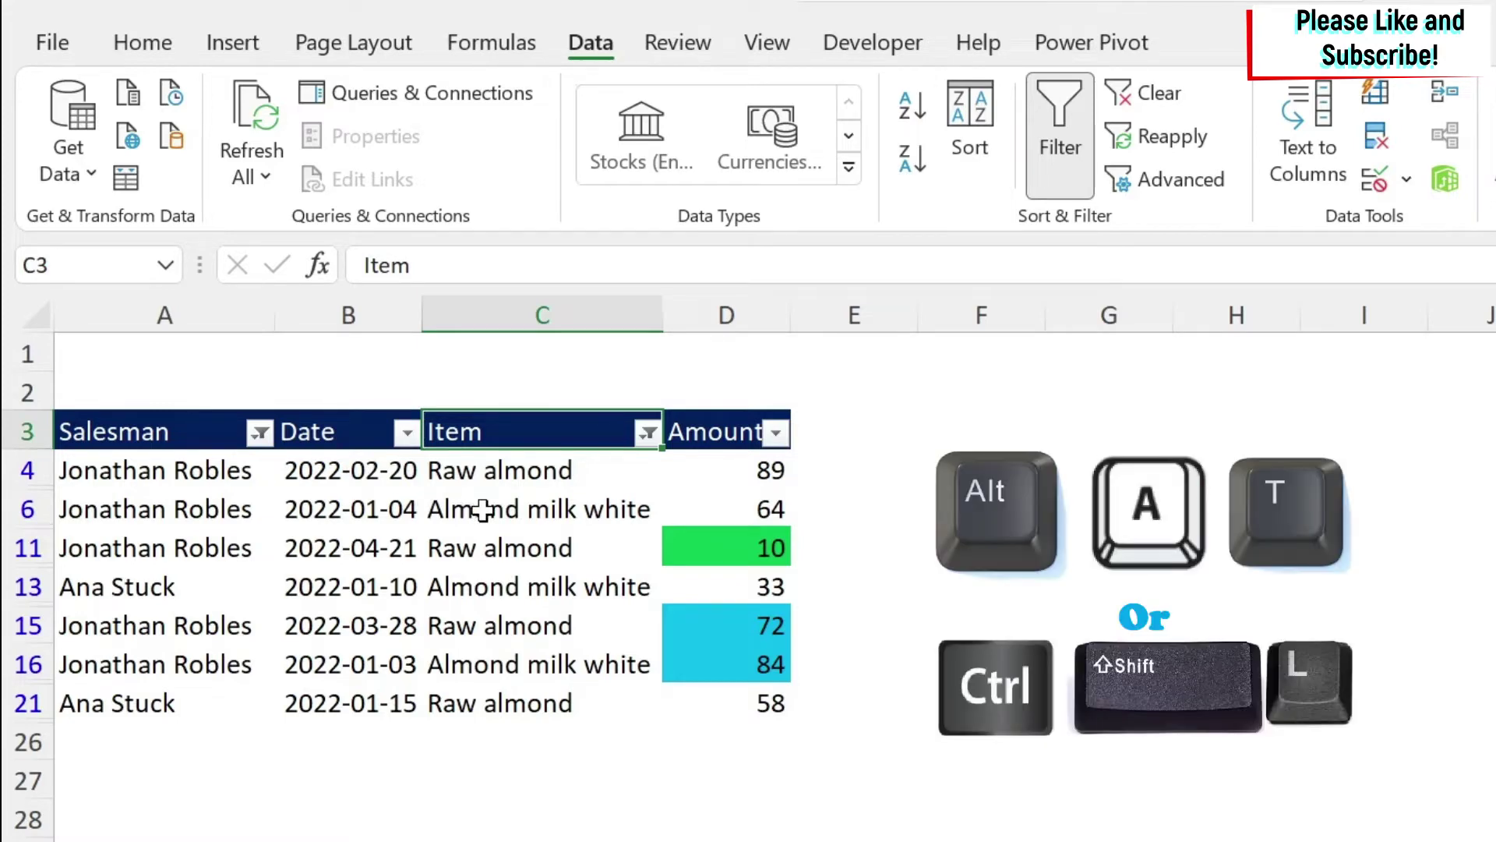
Step: Turn off AutoFilter with Ctrl+Shift+L so all rows show, and open Advanced Filter
key("ctrl+shift+l")
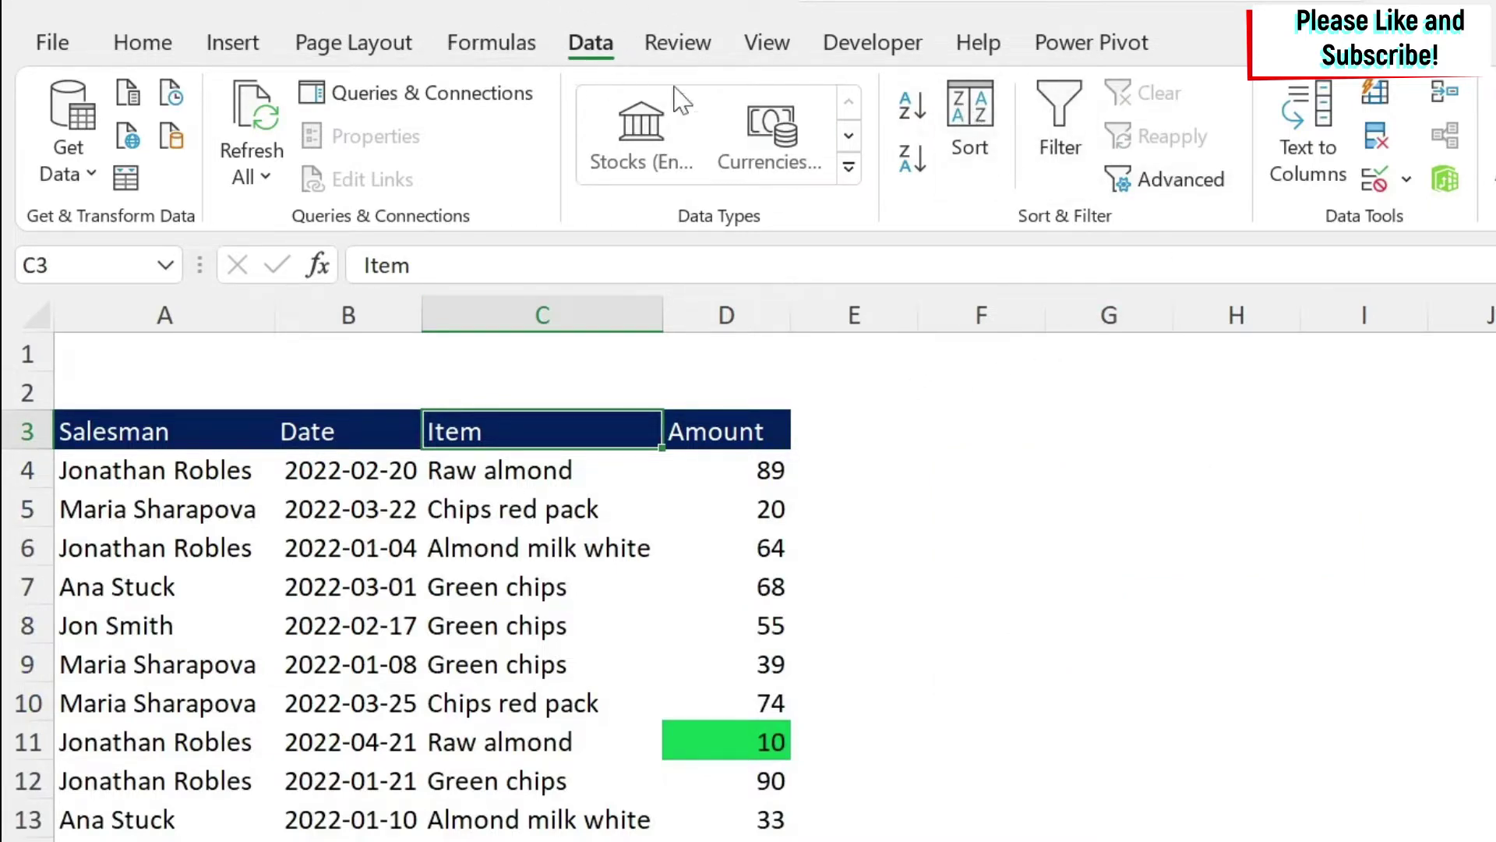
left_click(1181, 180)
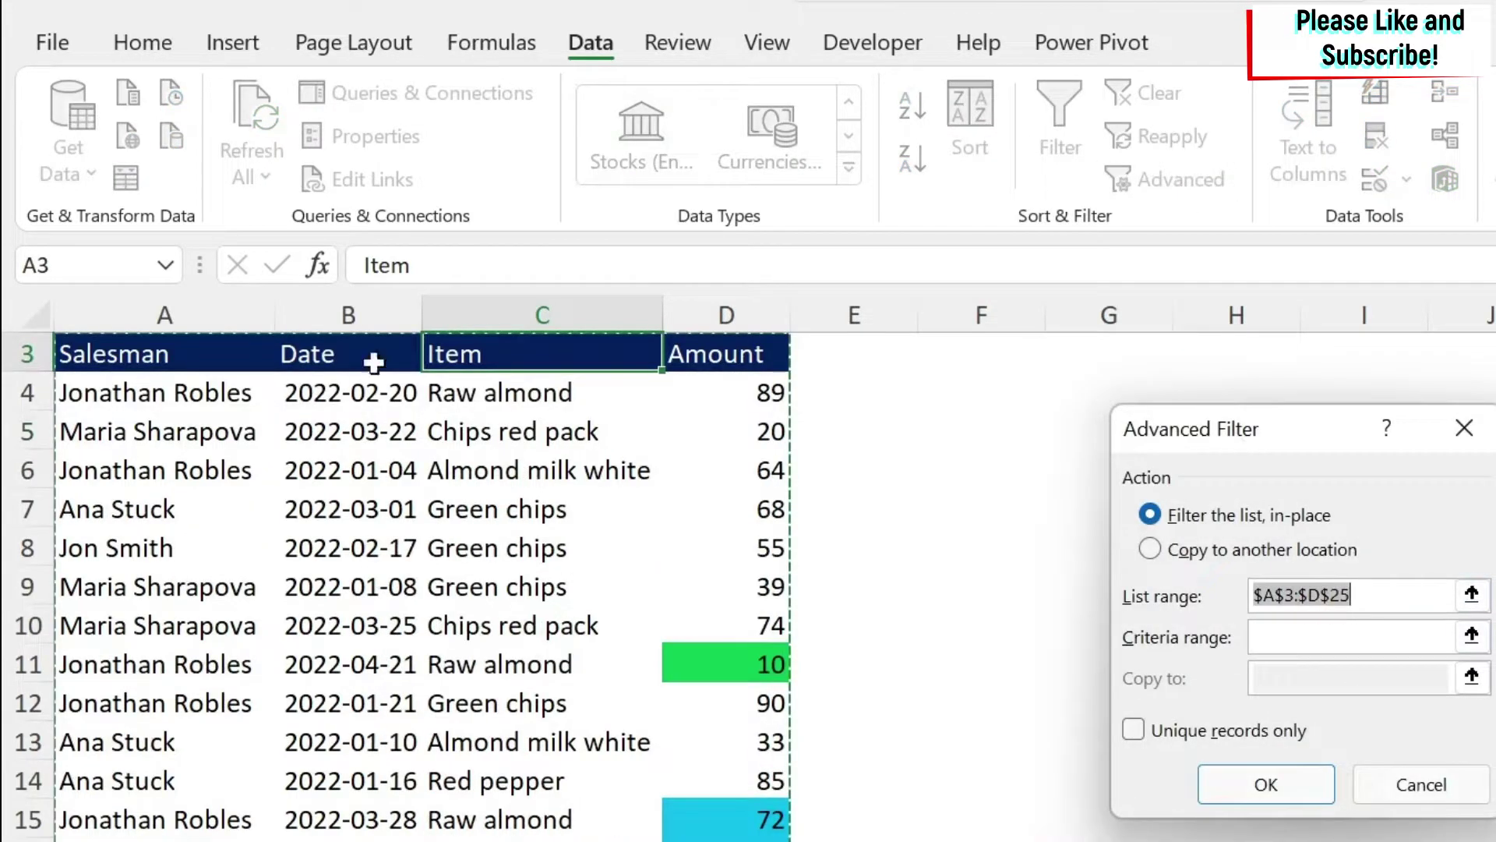
Step: Check the list range $A$3:$D$25, cancel Advanced Filter unapplied, and select cell F1
left_click(1391, 596)
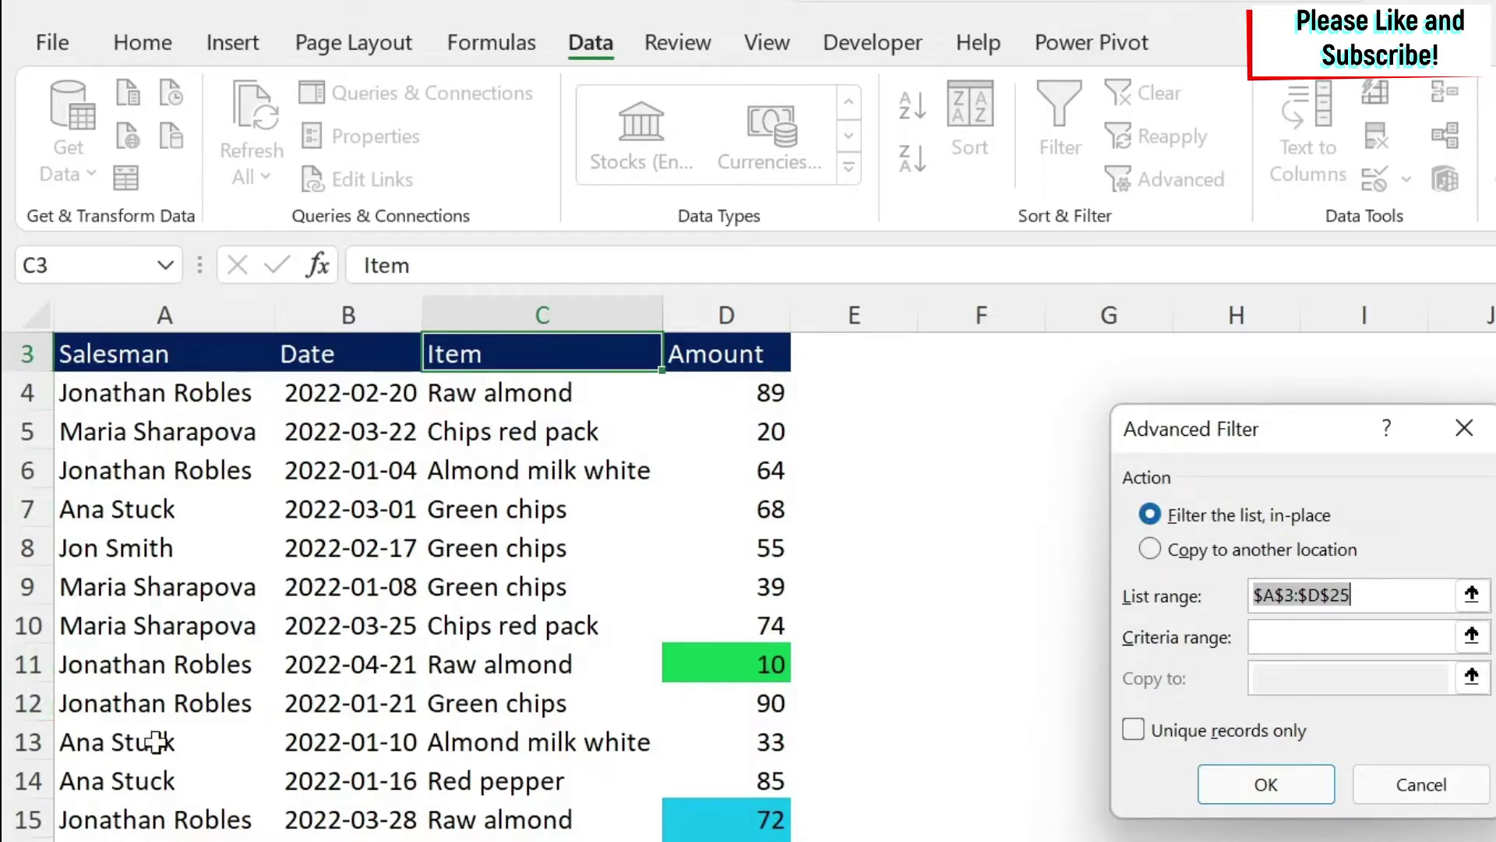
left_click(1452, 793)
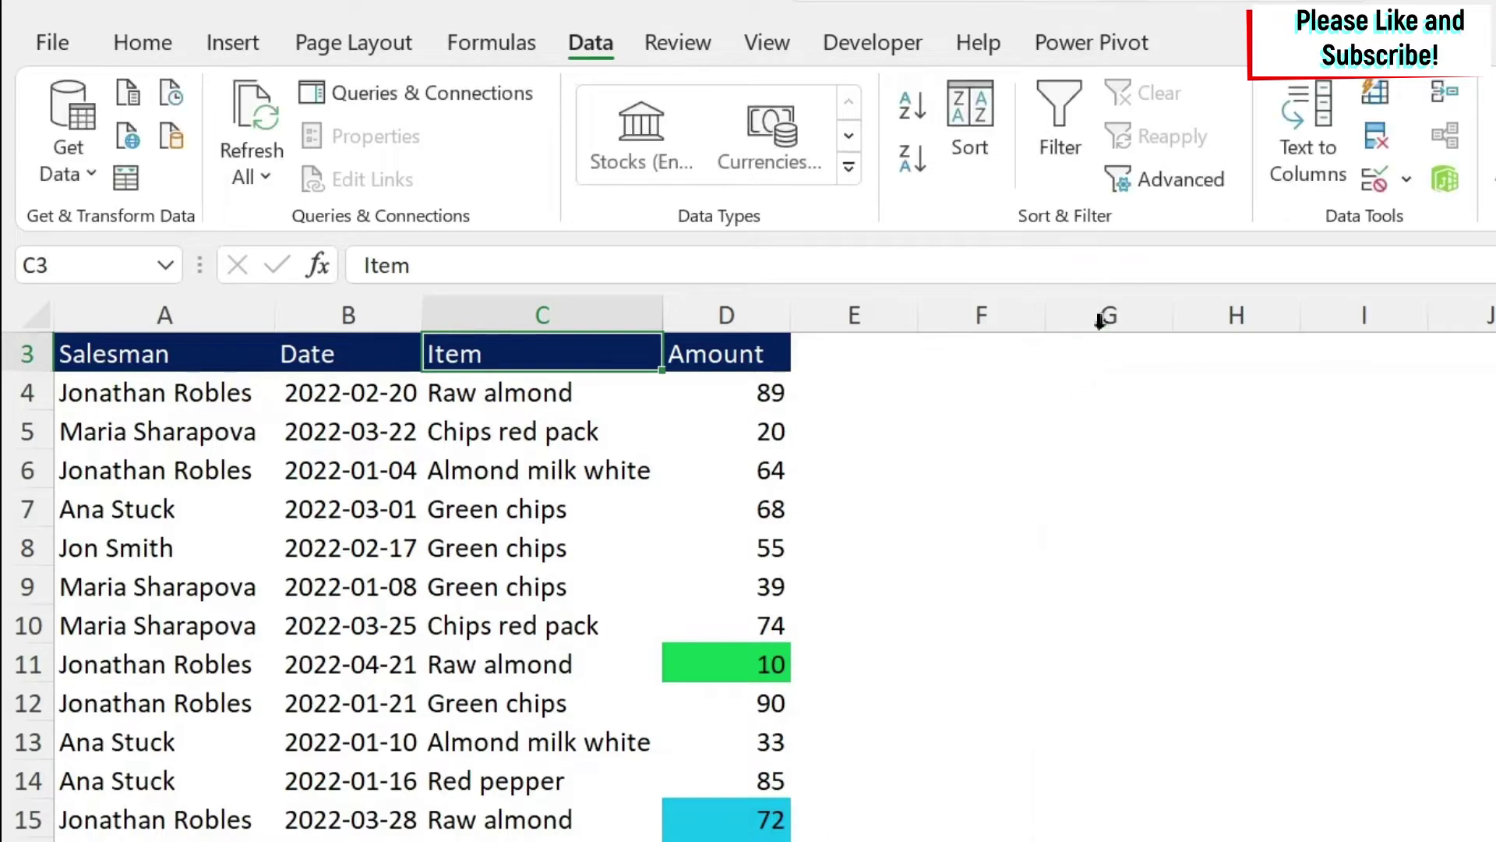
scroll(1091, 367, "up", 1)
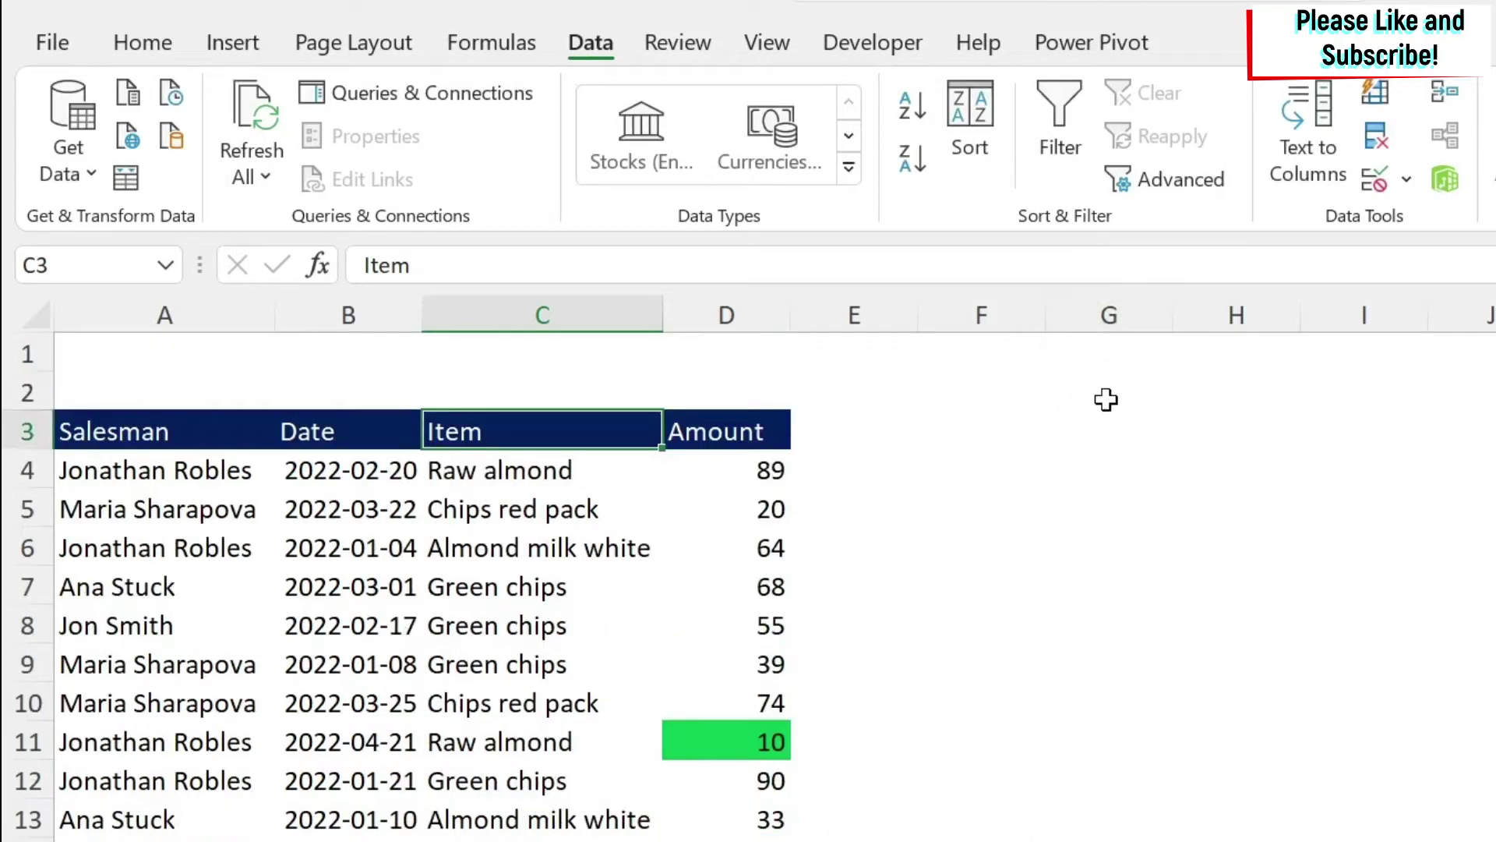
left_click(1013, 346)
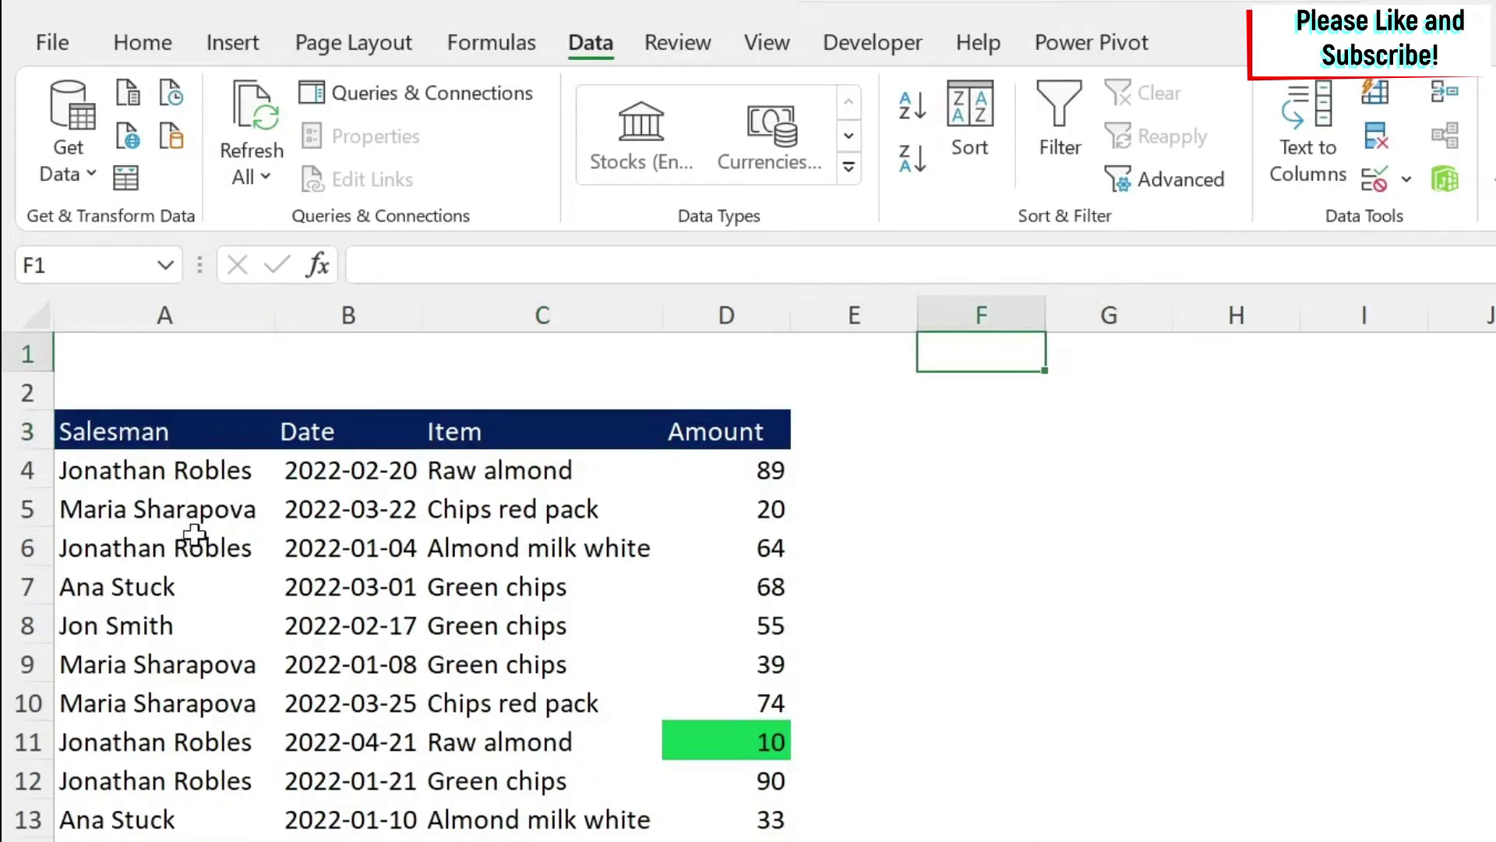
Step: Copy the Salesman heading from A3 into F1
left_click(164, 467)
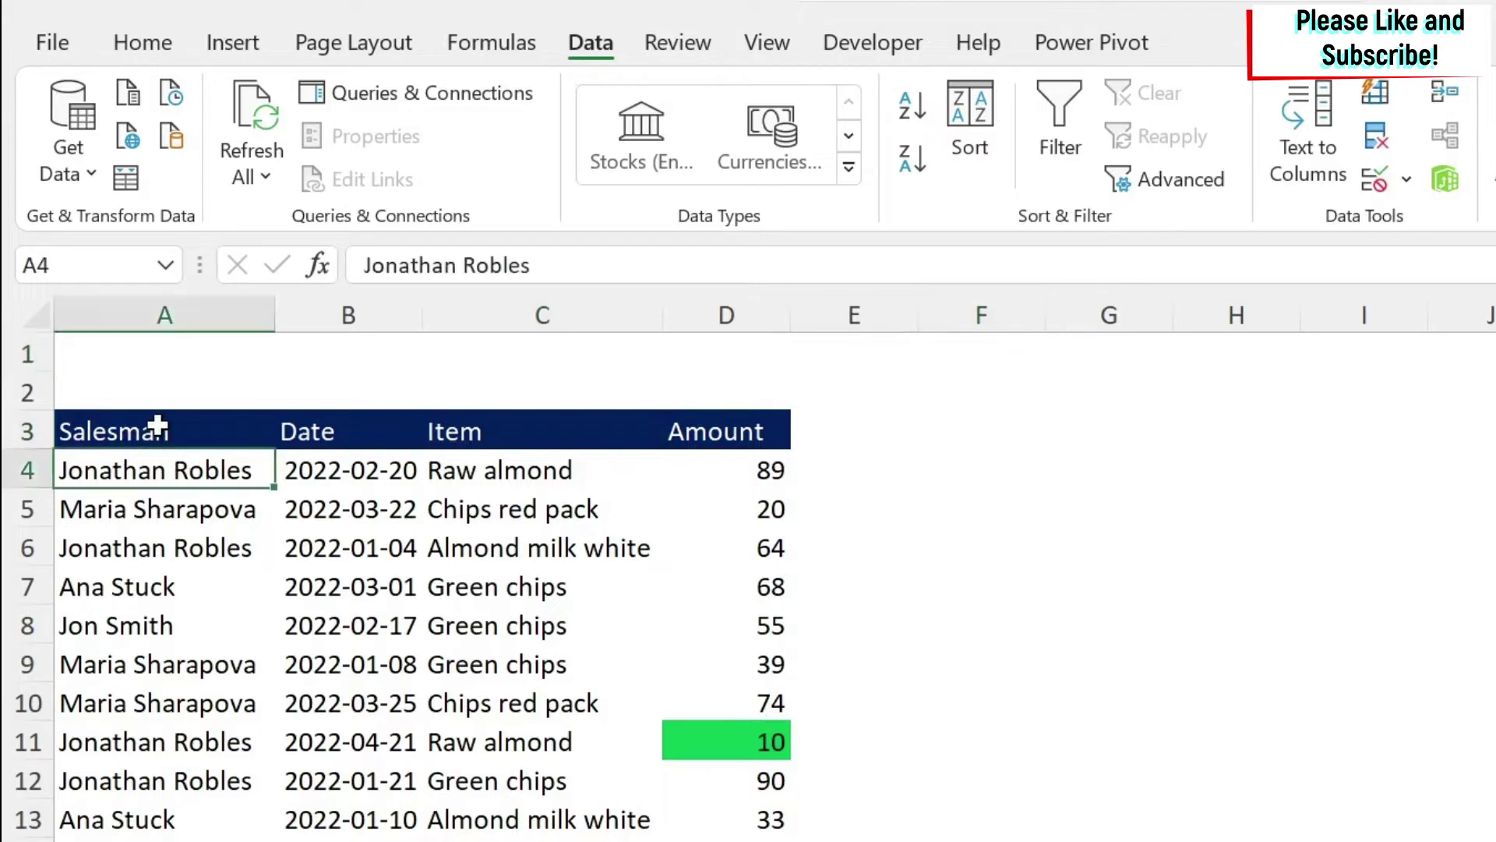
left_click(173, 425)
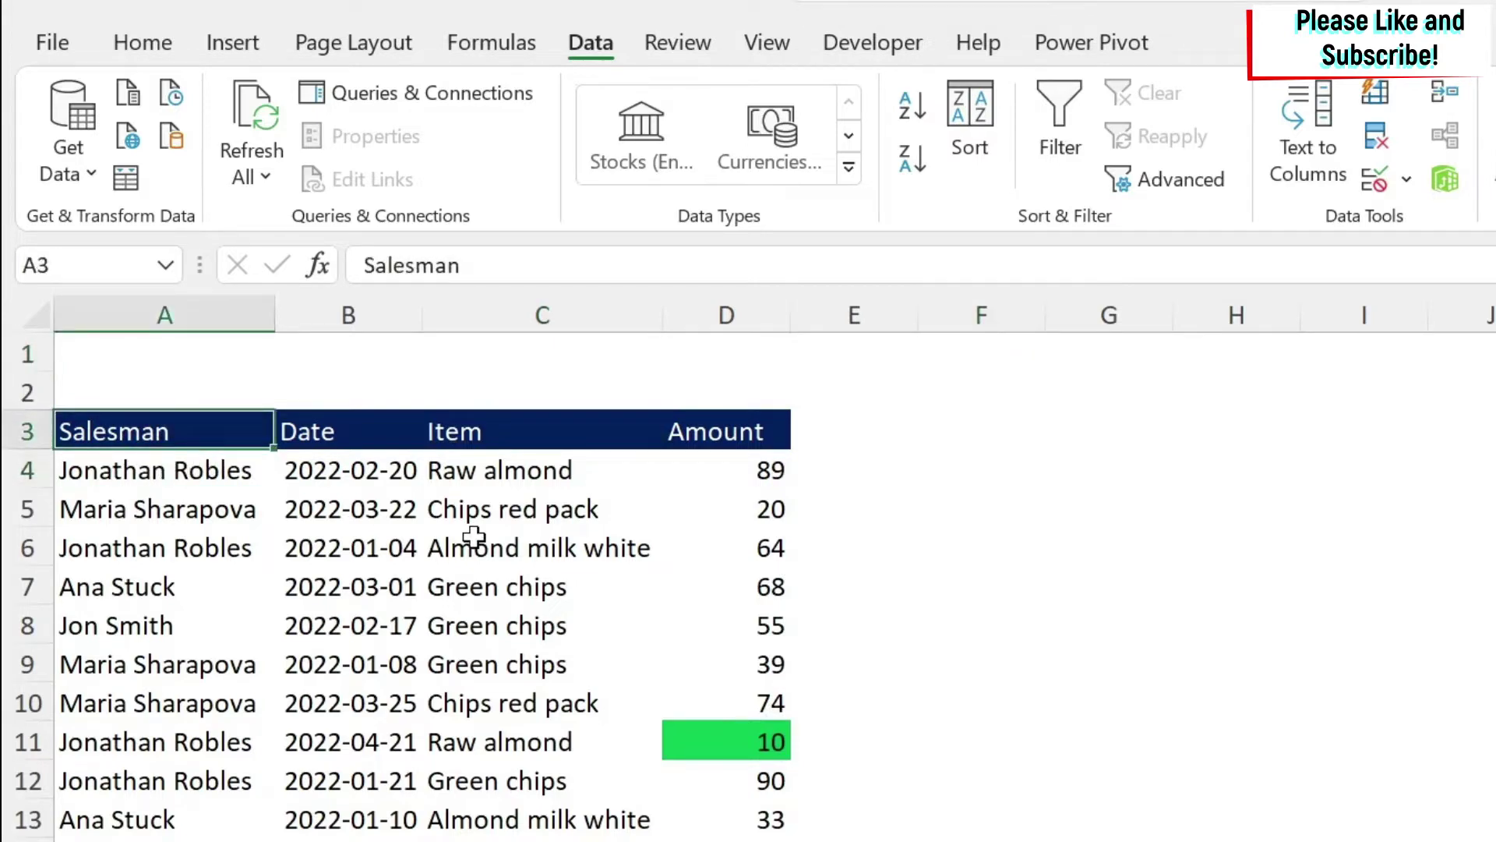
key("ctrl+c")
left_click(968, 349)
key("ctrl+v")
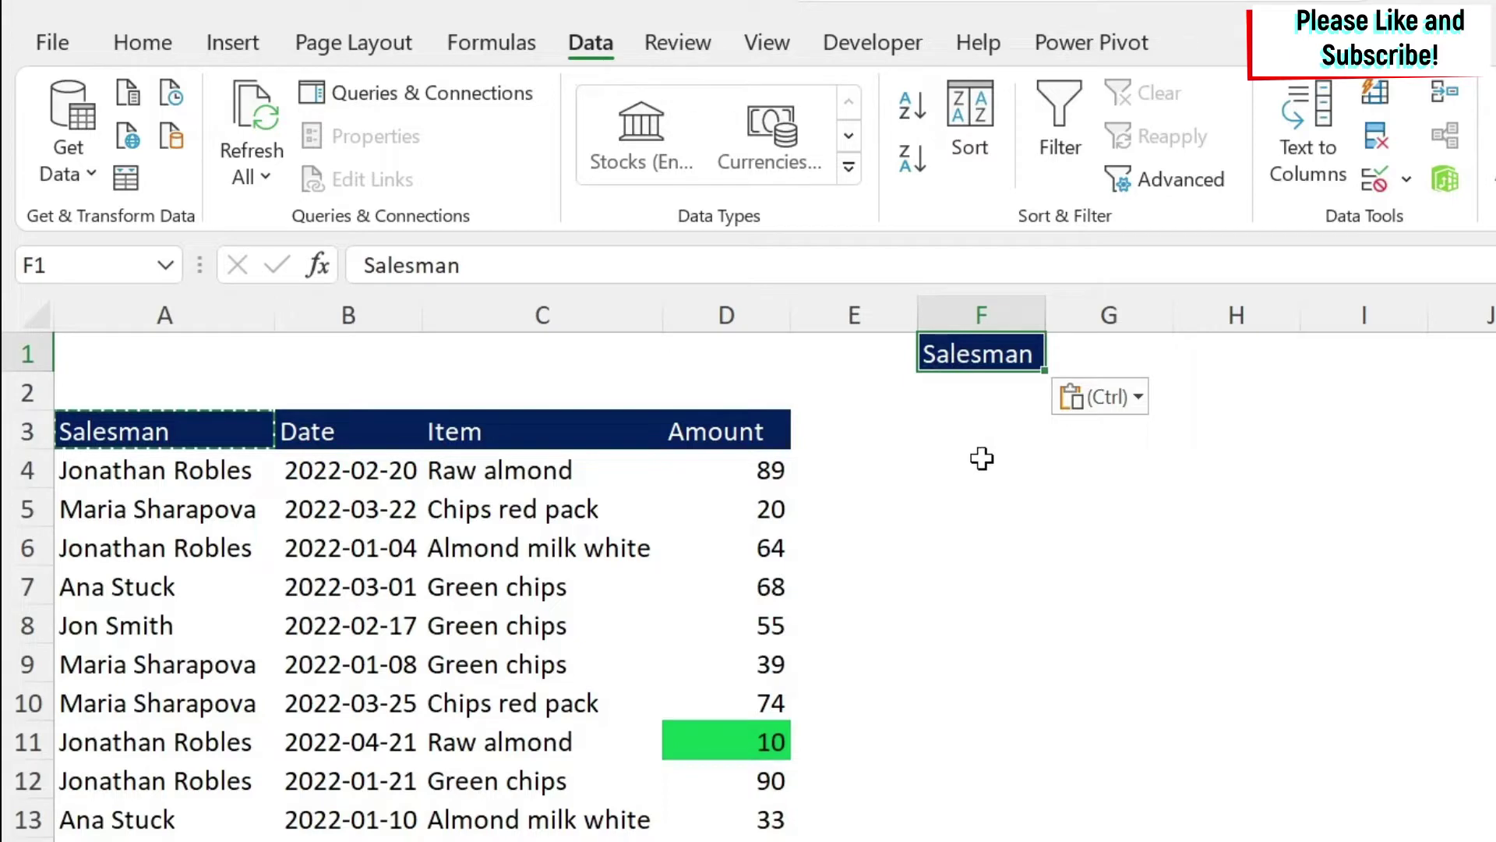
Step: Copy the salesman name from A4 into F2 beneath the heading
left_click(160, 470)
key("ctrl")
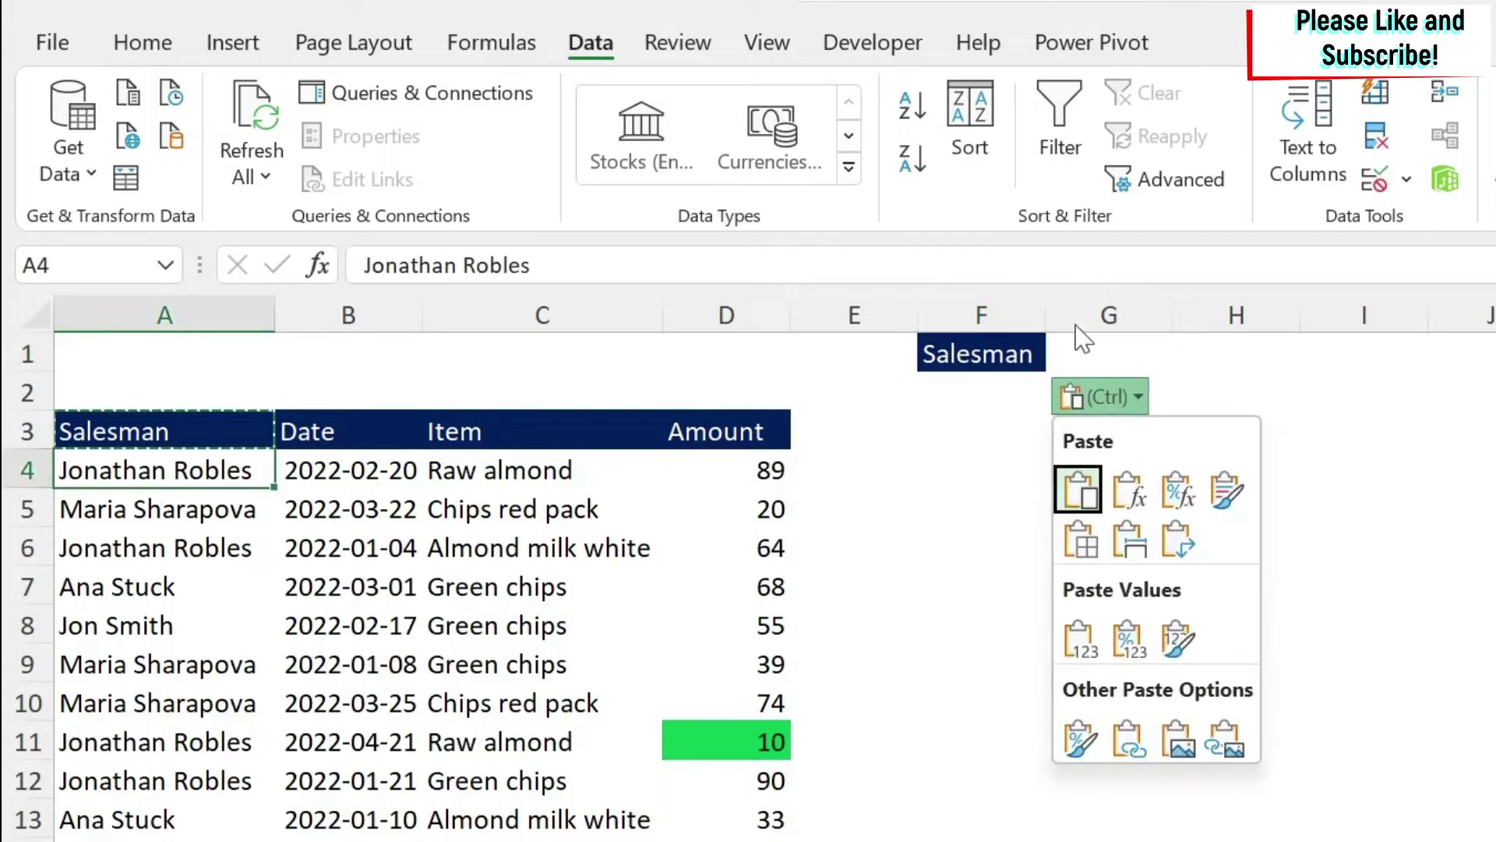
key("ctrl+c")
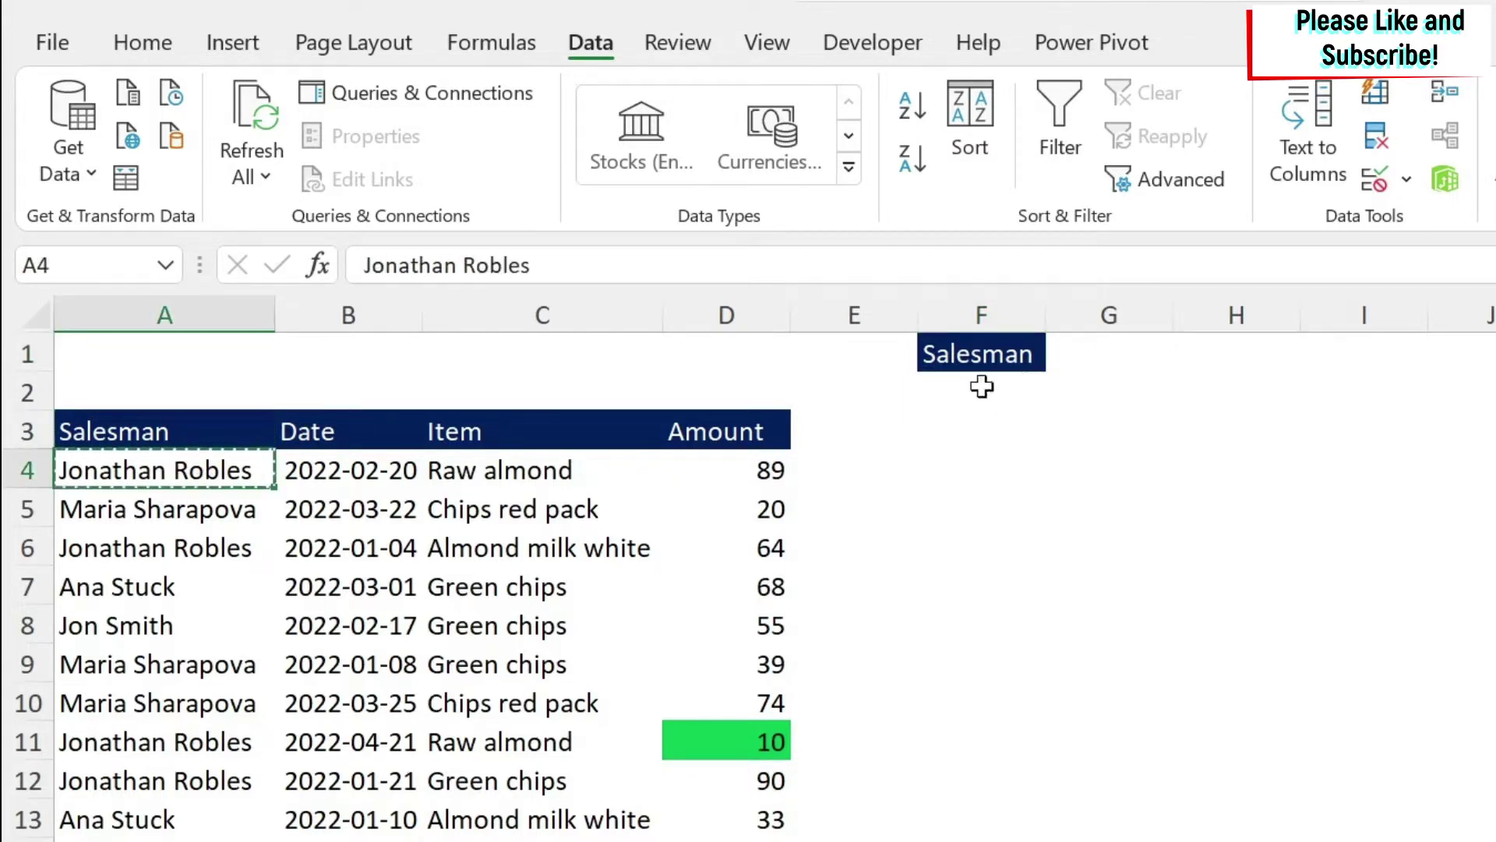
left_click(982, 386)
key("ctrl+v")
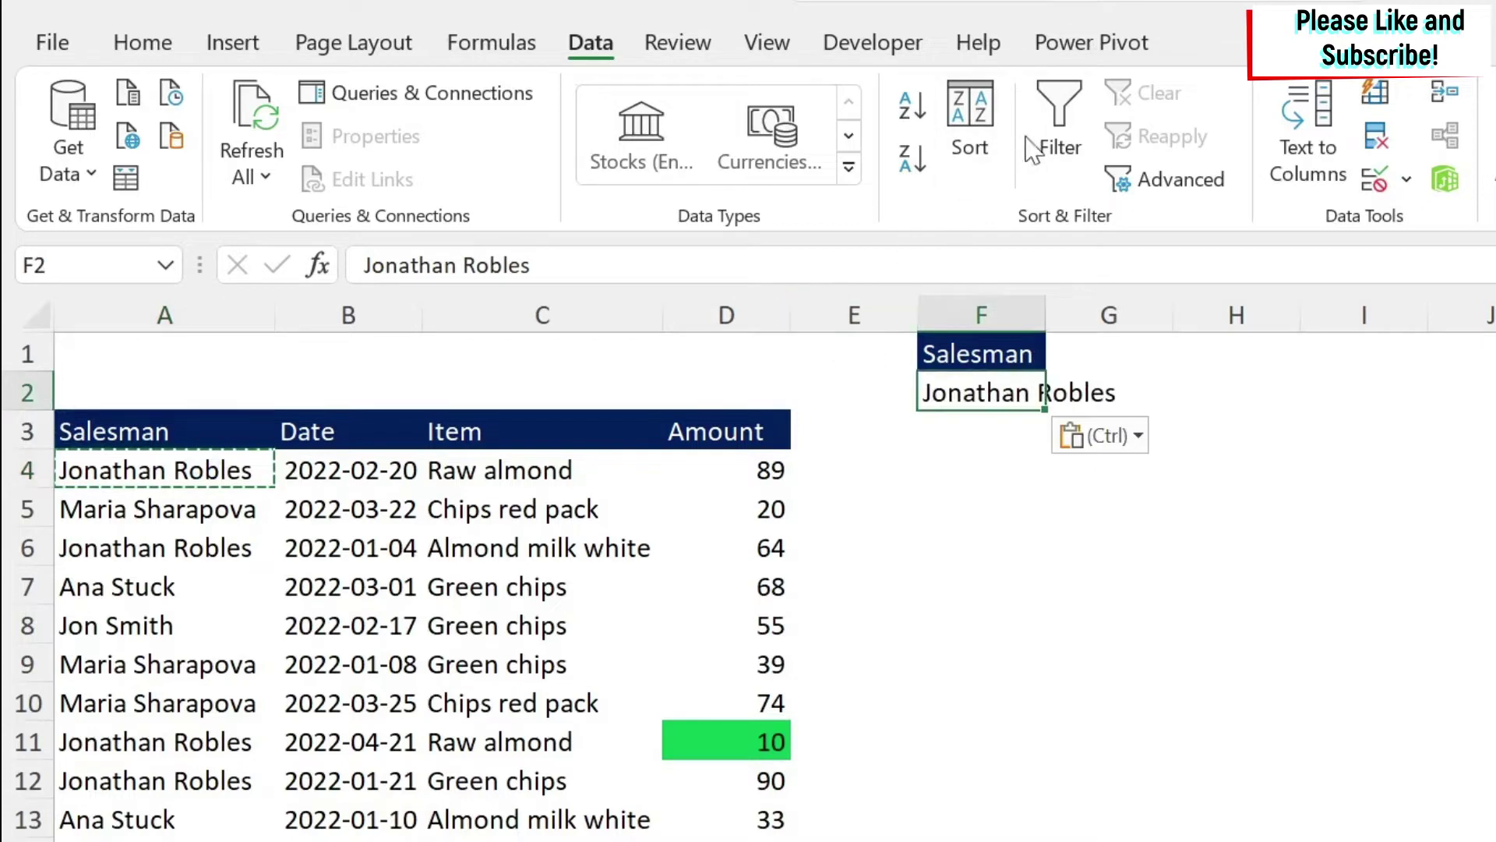
left_click(1152, 182)
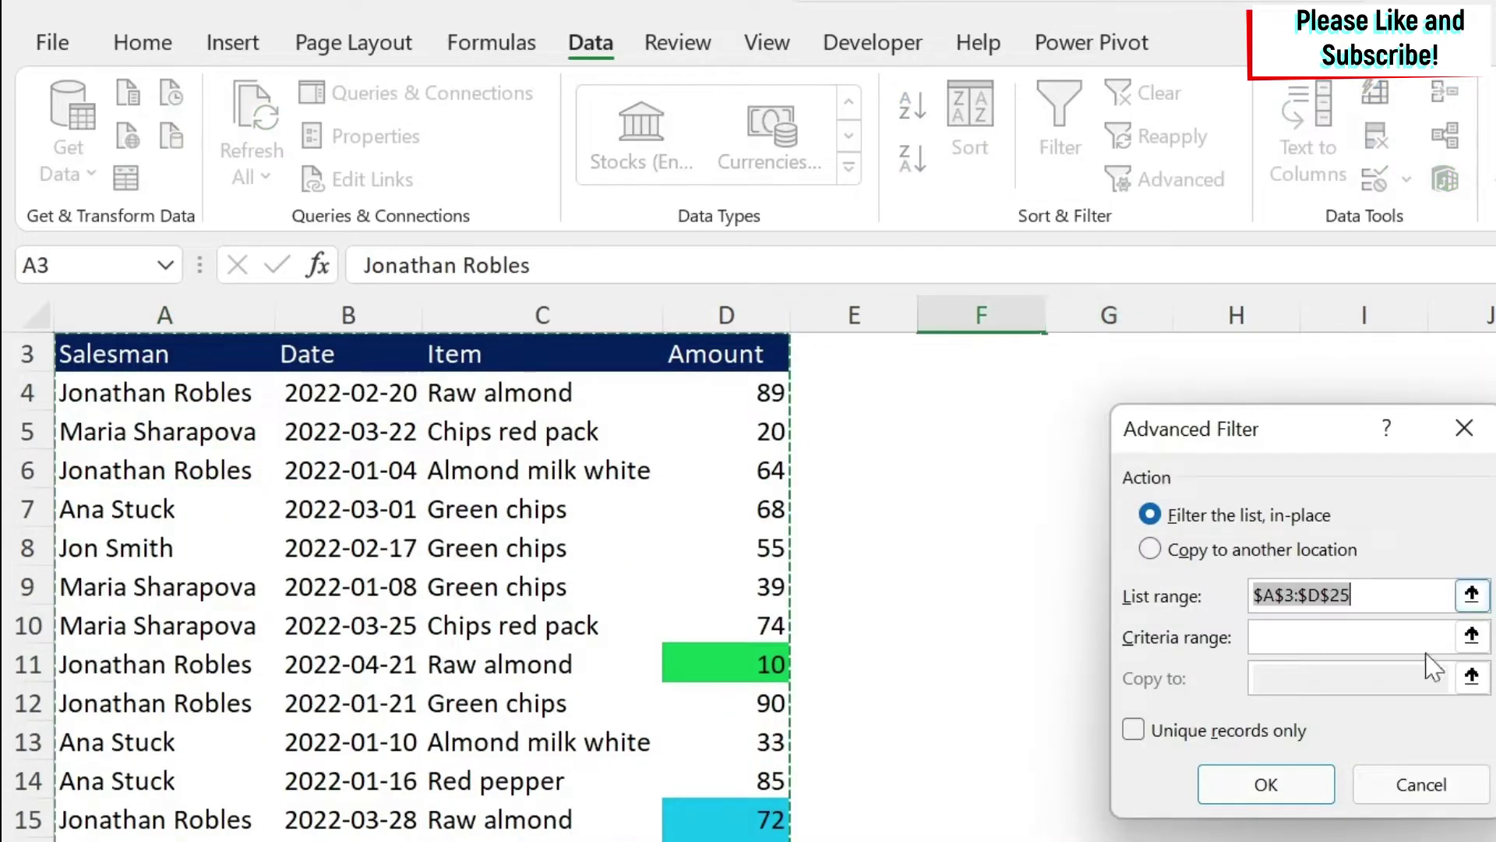
Step: Filter the list in place with criteria range F1:F2, leaving that salesman's six rows
left_click(1472, 635)
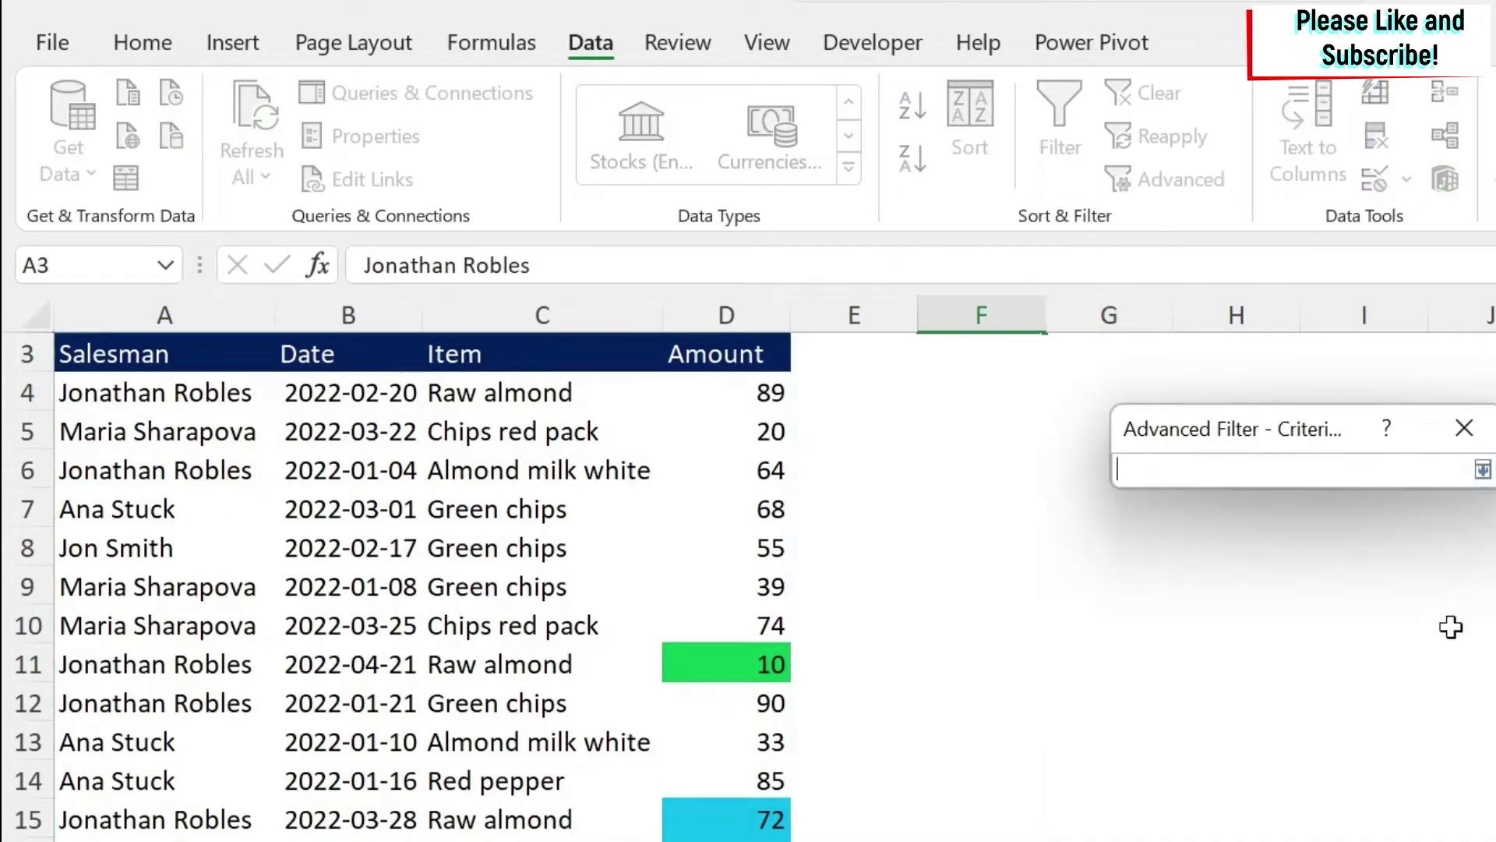
scroll(998, 454, "up", 1)
left_click_drag(981, 353, 984, 386)
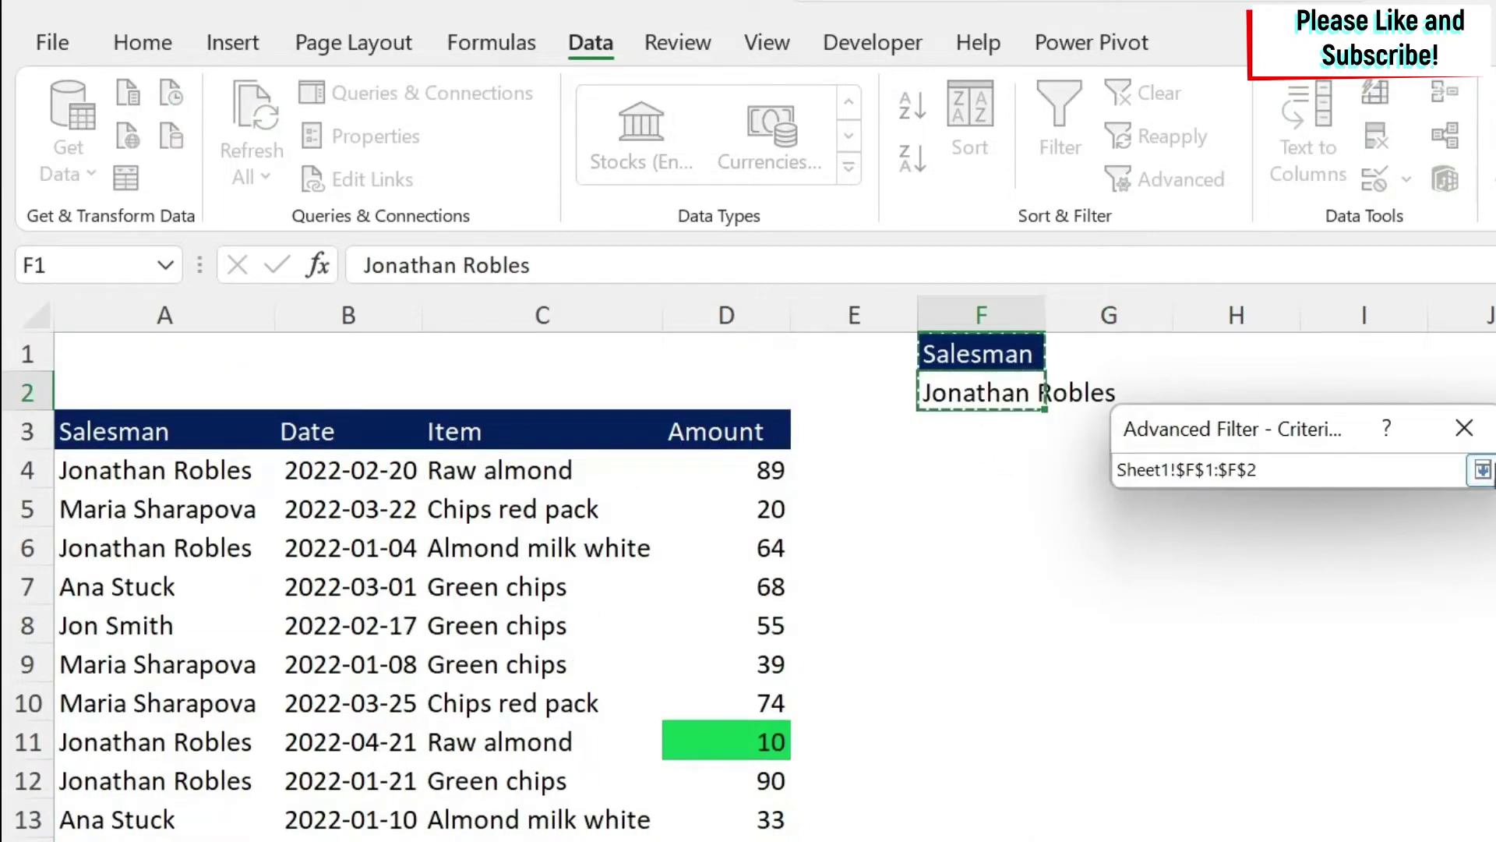
left_click(1485, 470)
left_click(1278, 783)
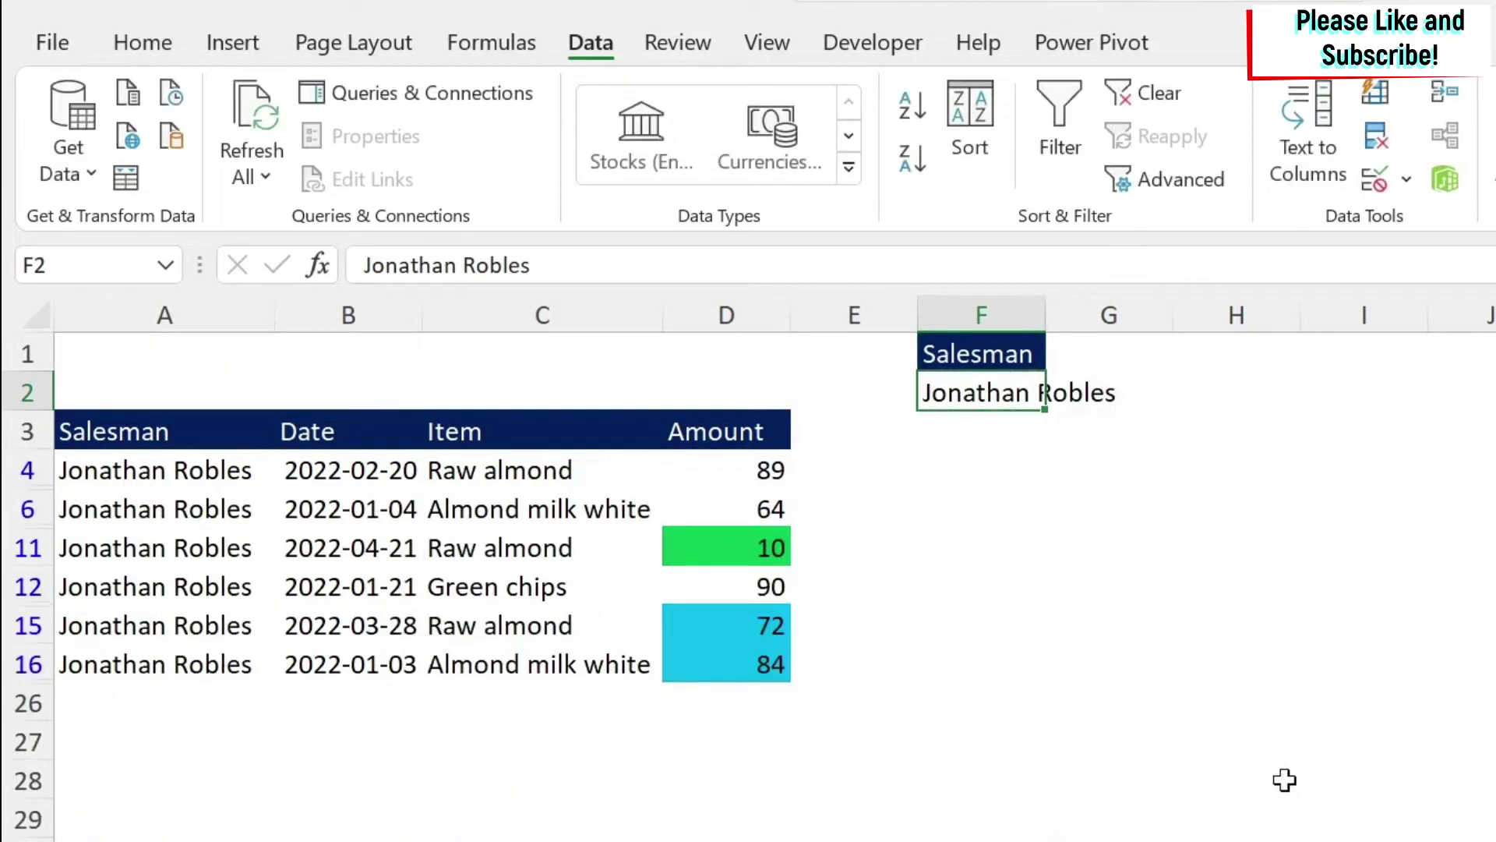
left_click_drag(169, 472, 169, 664)
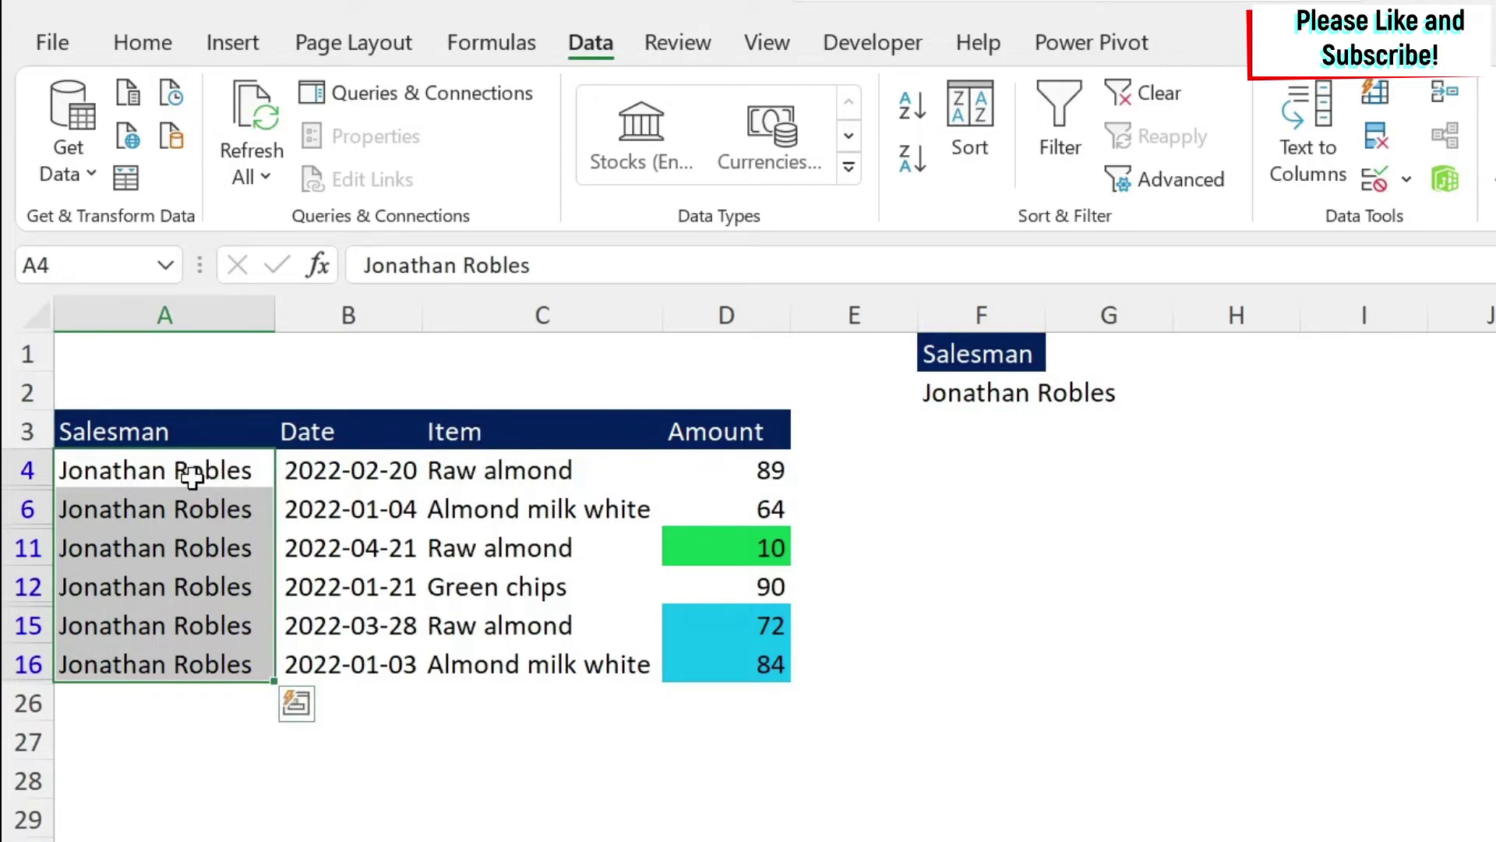
left_click_drag(192, 475, 212, 675)
left_click(488, 588)
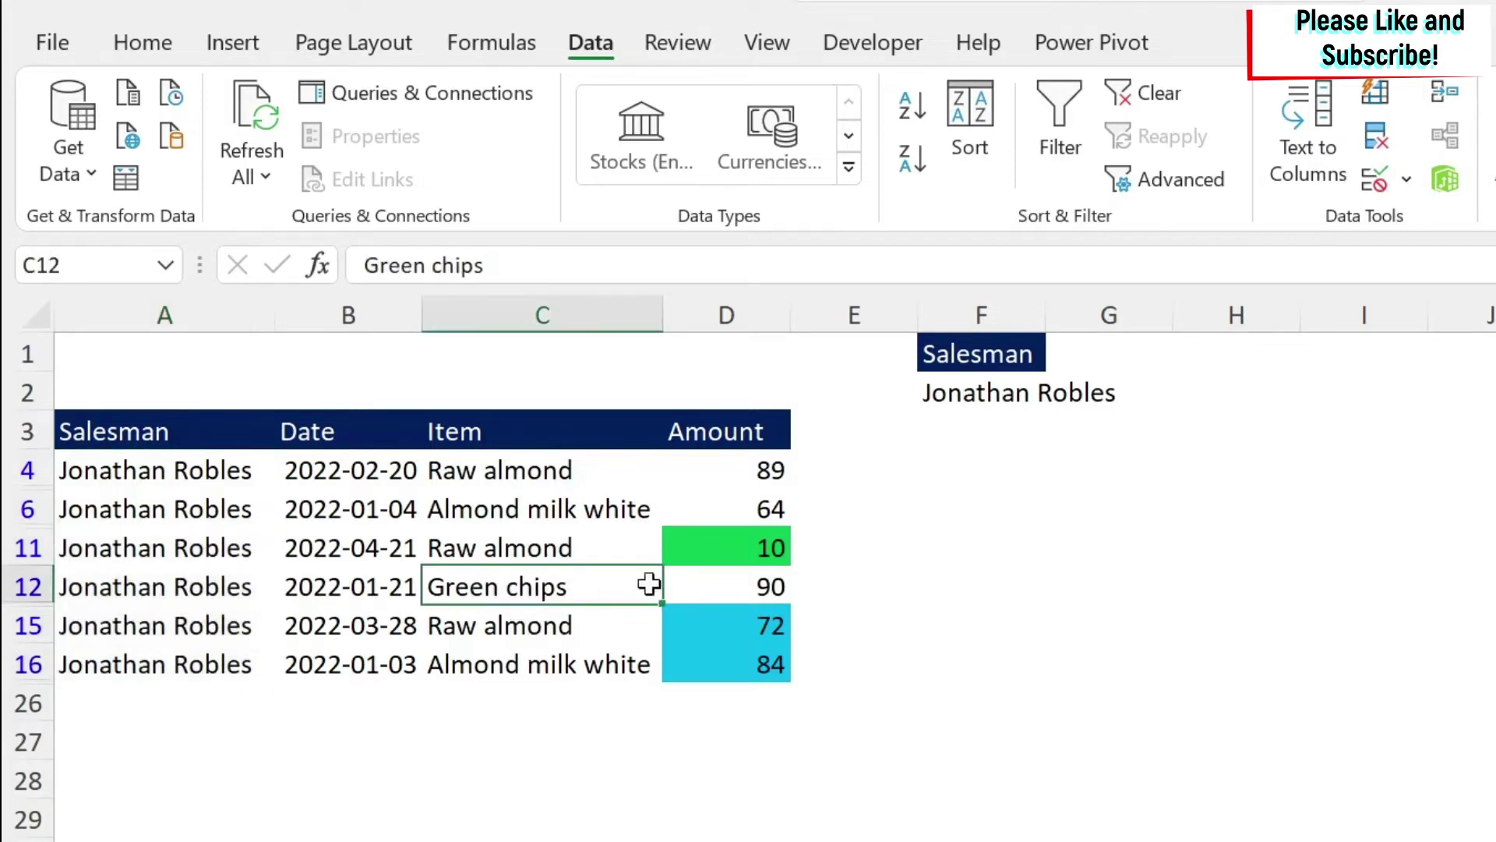
Step: Copy the Item heading from C3 into G1 as a second criteria header
left_click(525, 436)
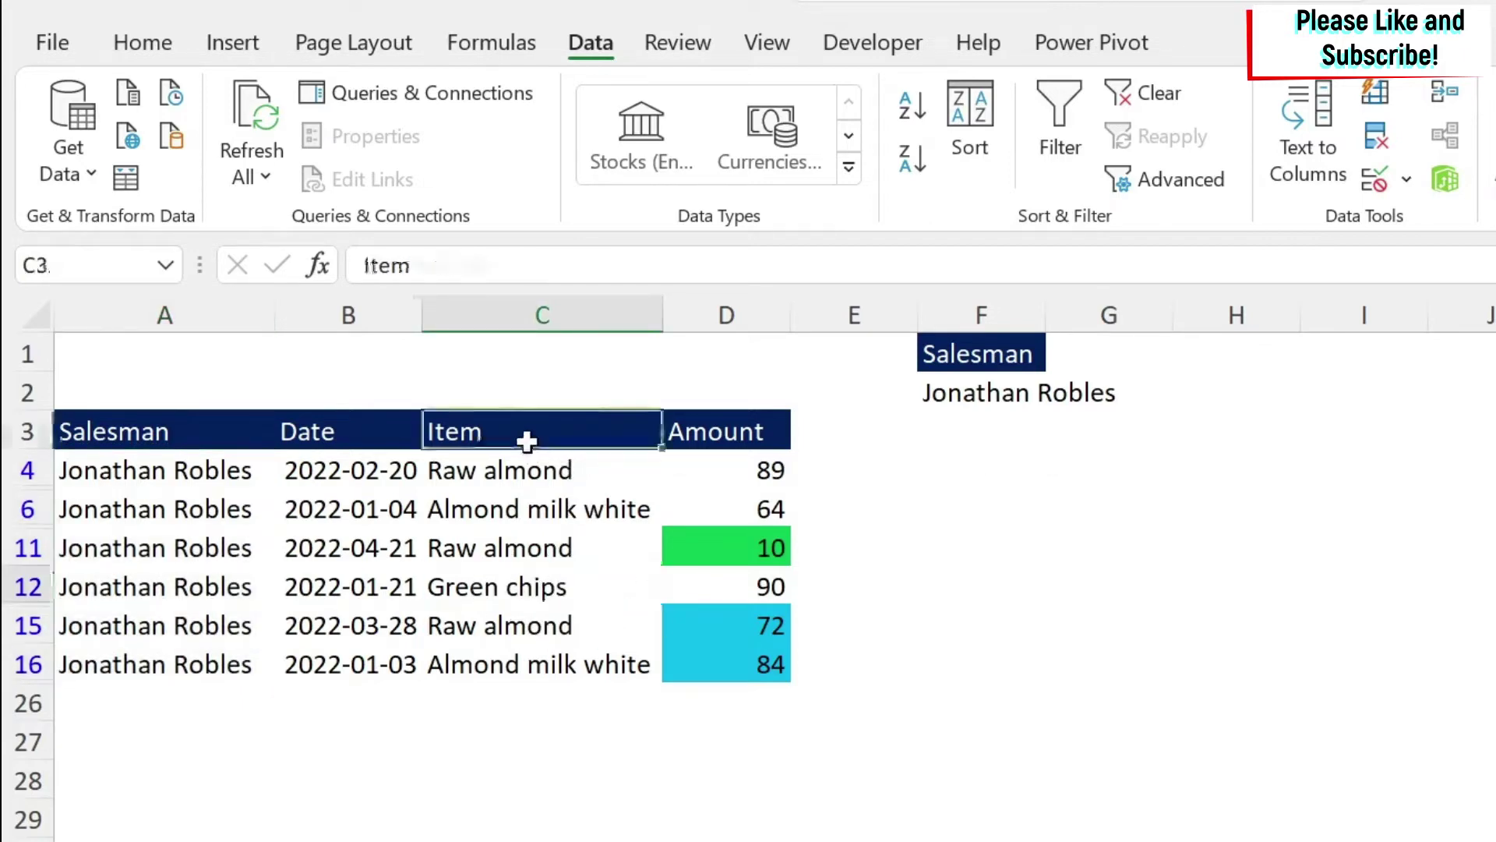
key("ctrl+c")
left_click(1116, 358)
key("ctrl+v")
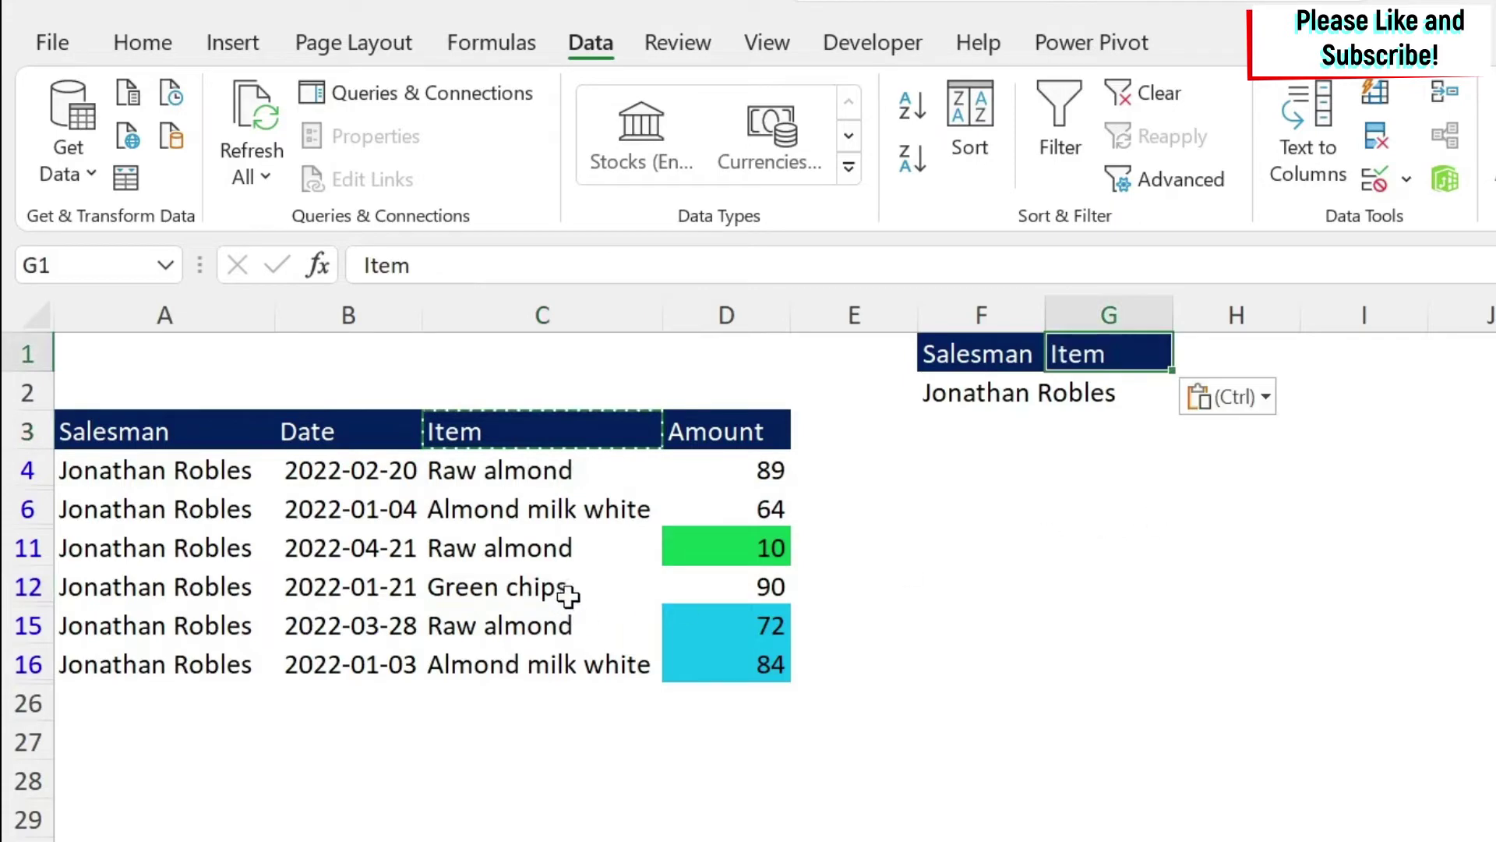
Step: Copy Green chips from C12 into G2 and select the criteria values F2:G2
left_click(565, 598)
key("ctrl+c")
left_click(1139, 401)
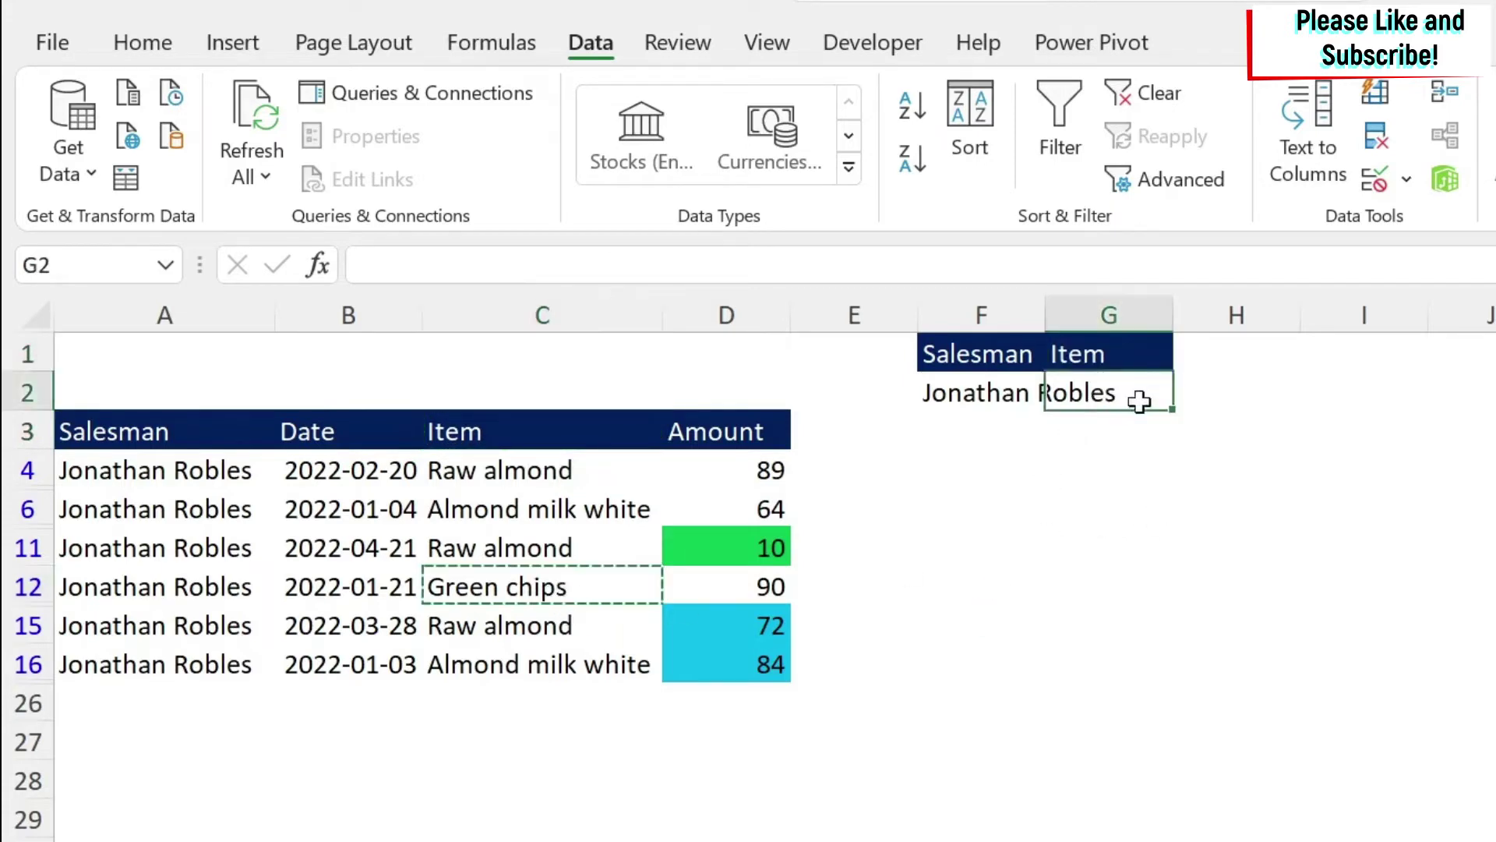
key("ctrl+v")
left_click(1096, 504)
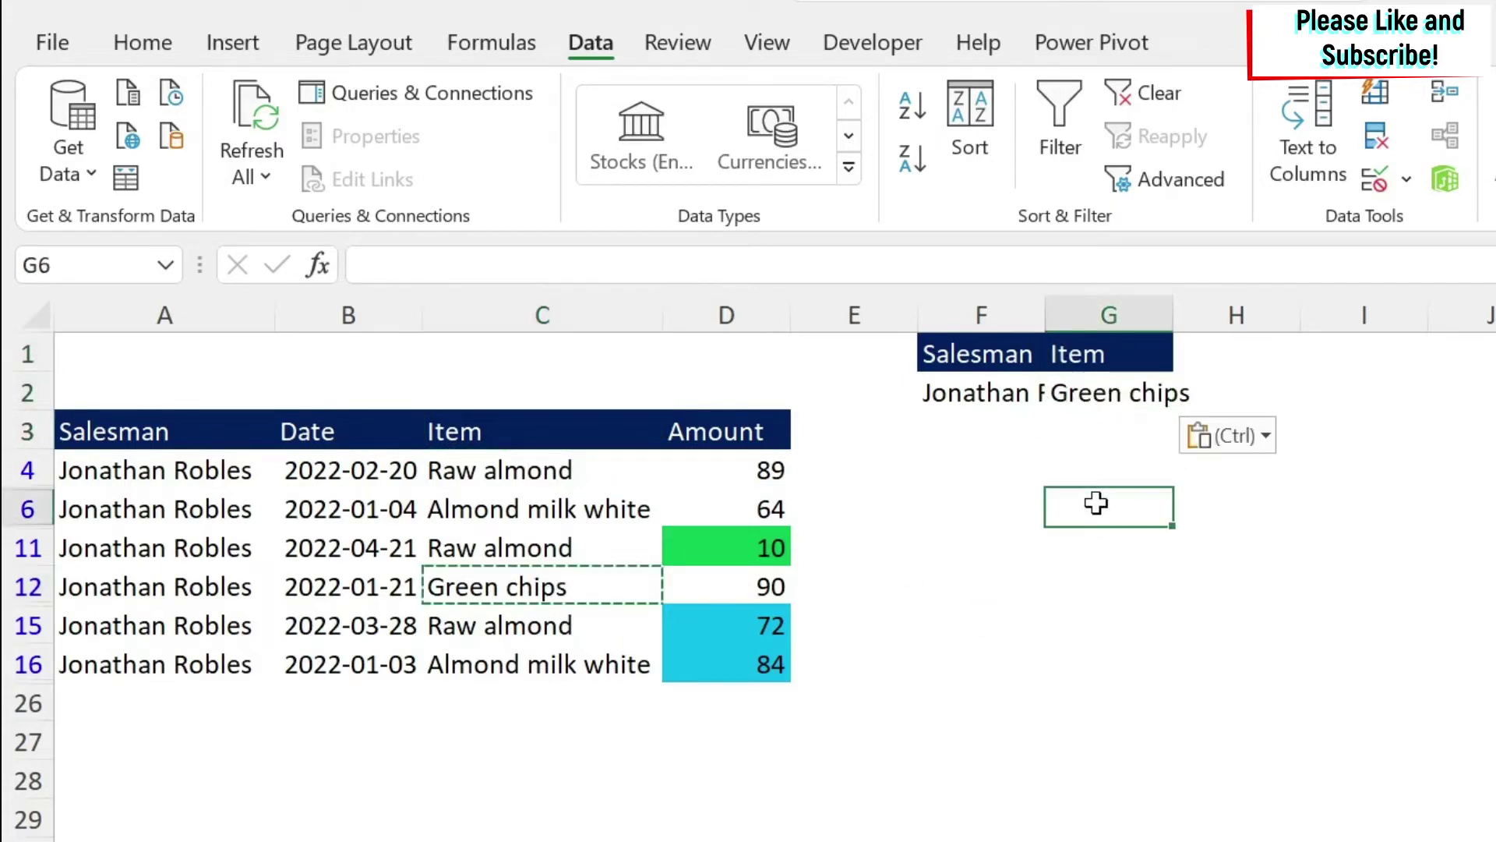
left_click_drag(978, 394, 1077, 399)
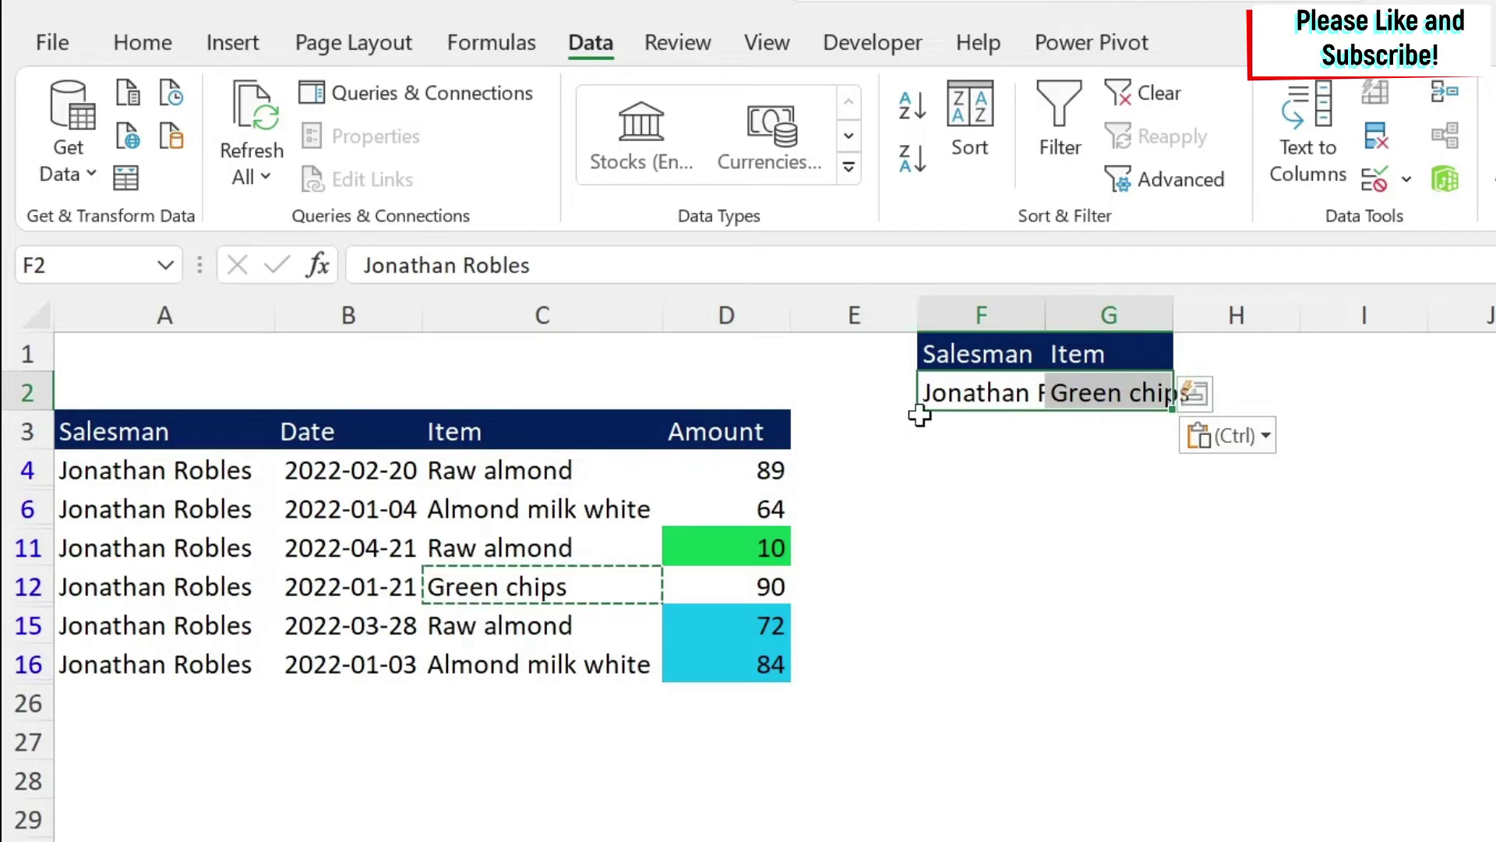
left_click(1165, 179)
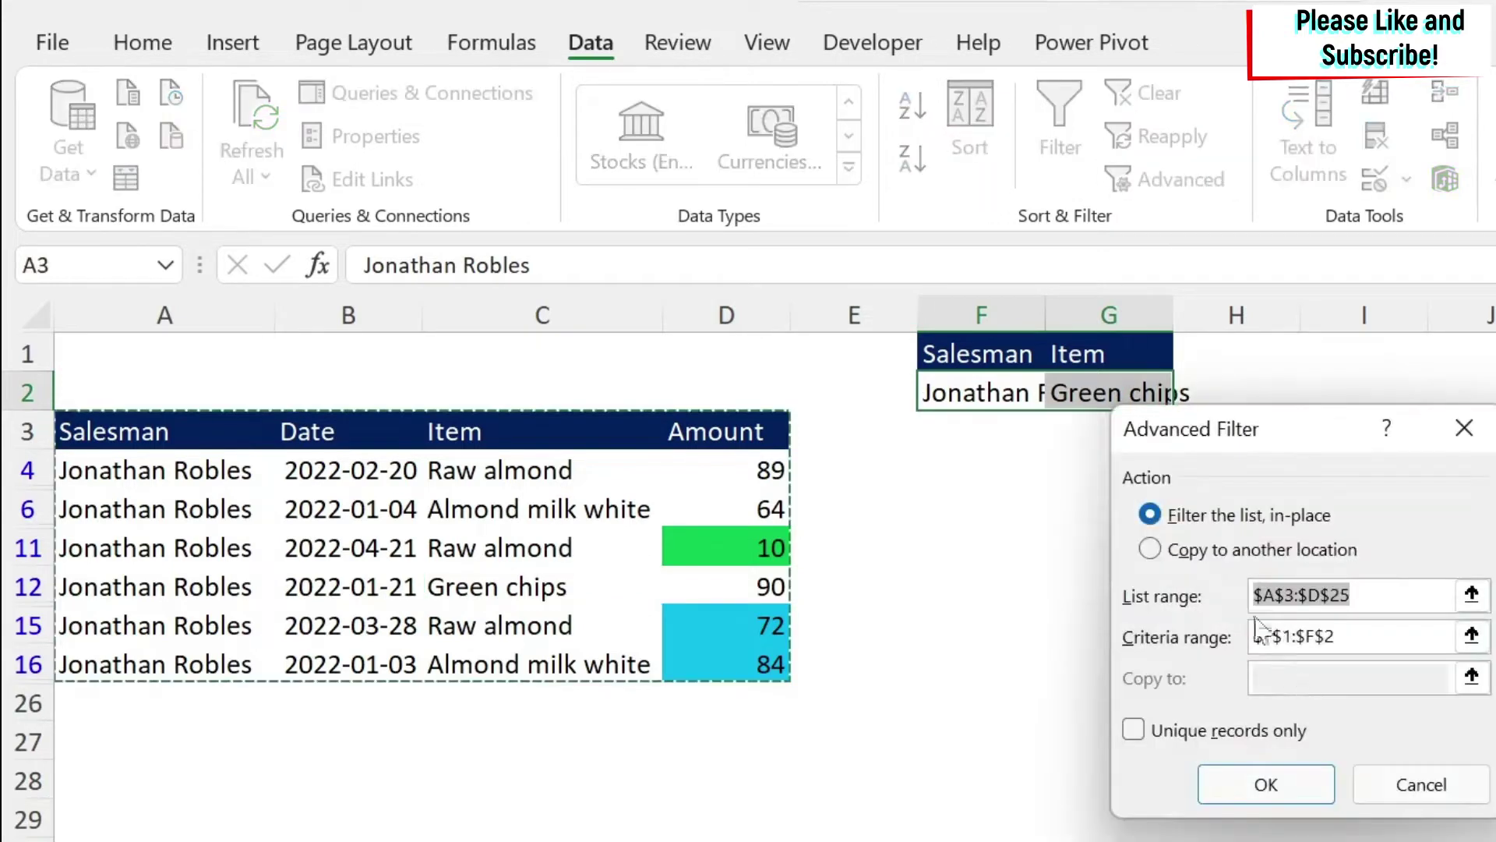
Step: Apply Advanced Filter with criteria range F1:G2, leaving only the Green chips row (amount 90)
left_click(1471, 635)
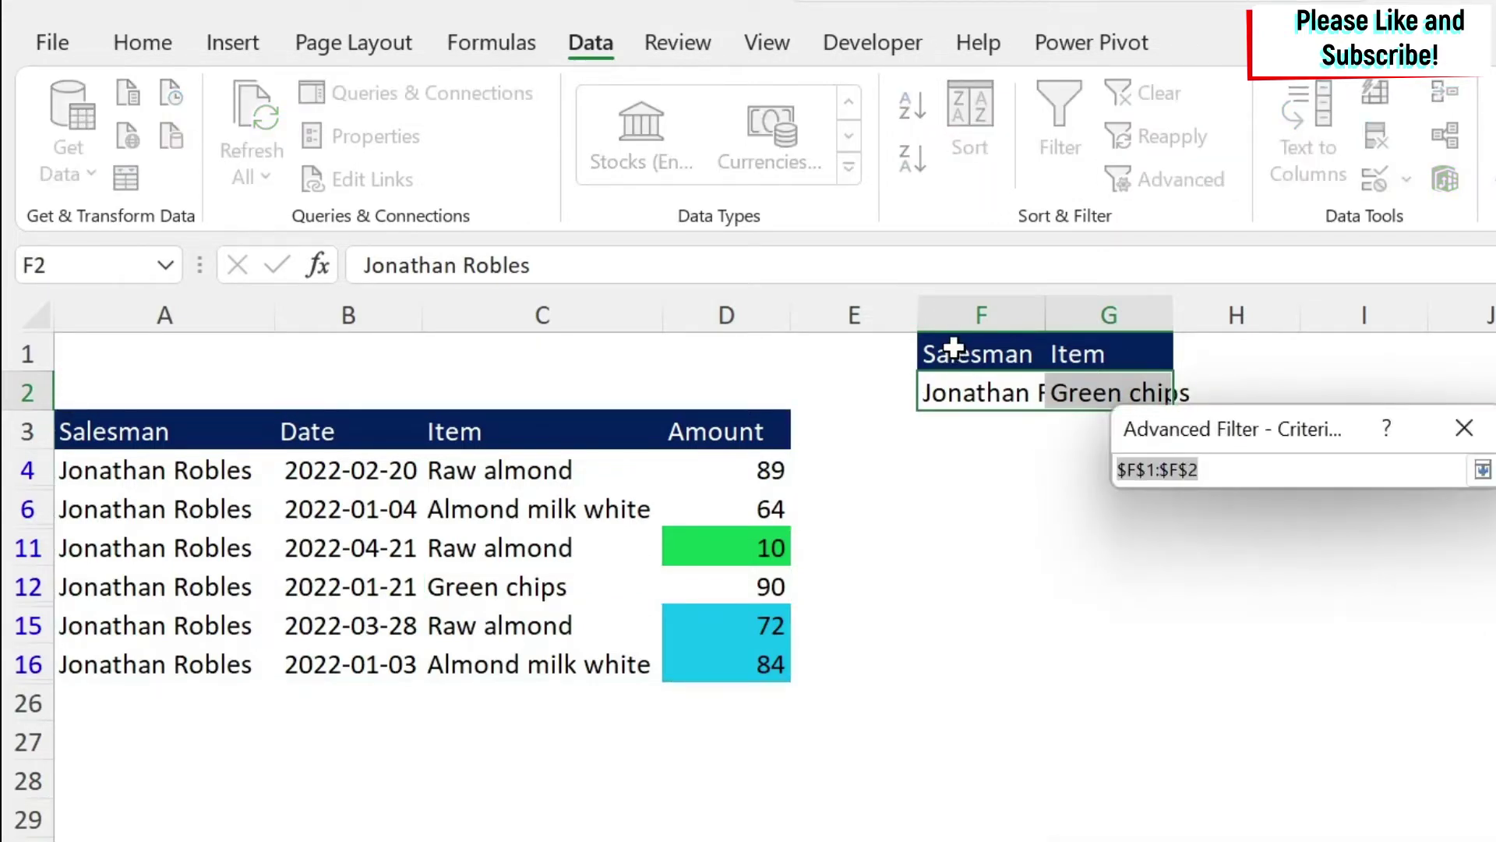
left_click_drag(958, 347, 1125, 391)
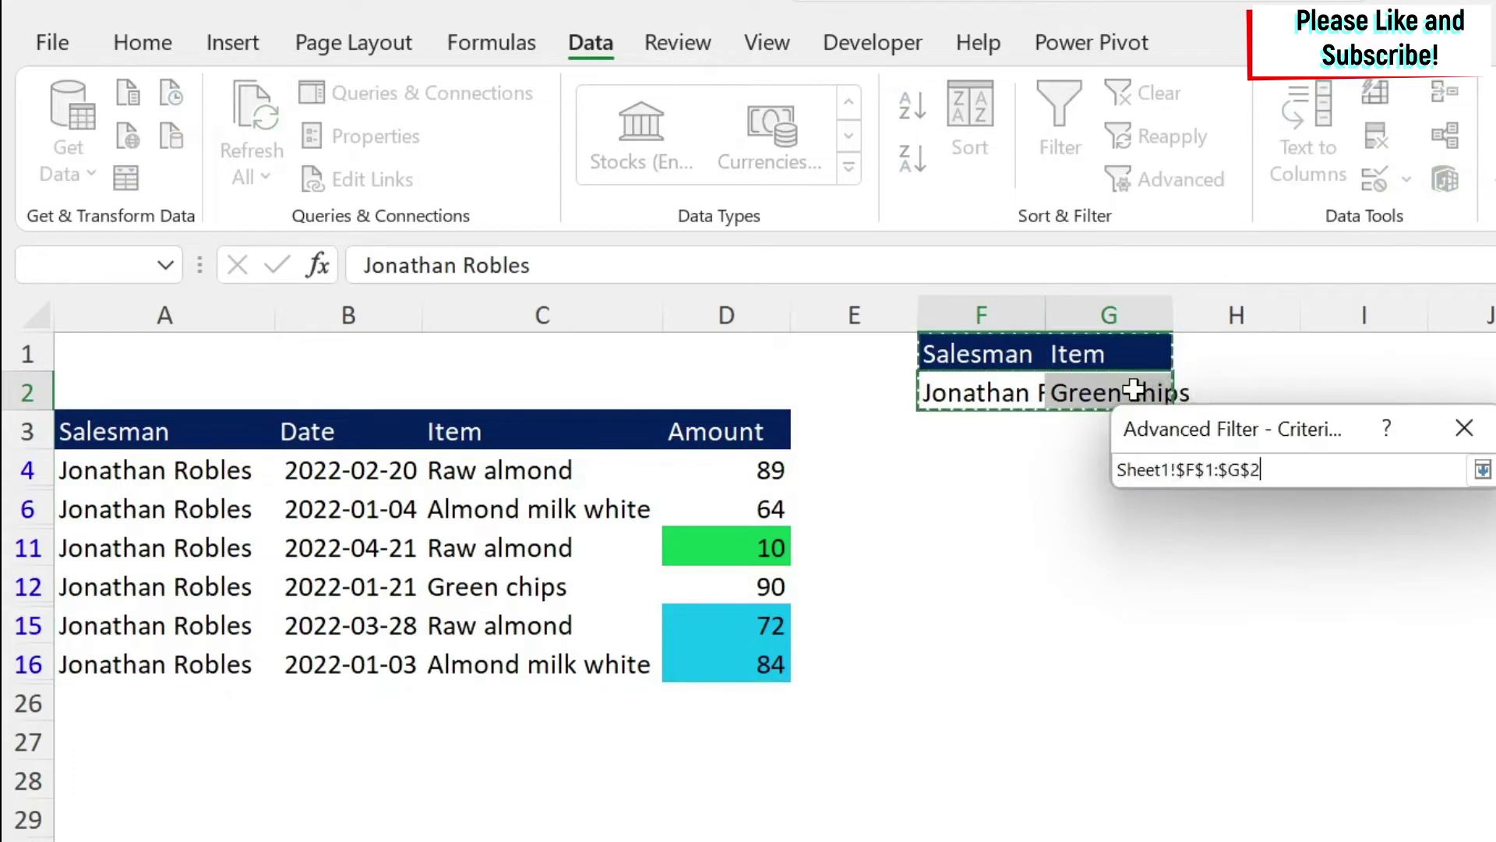
left_click(1475, 471)
left_click(1265, 786)
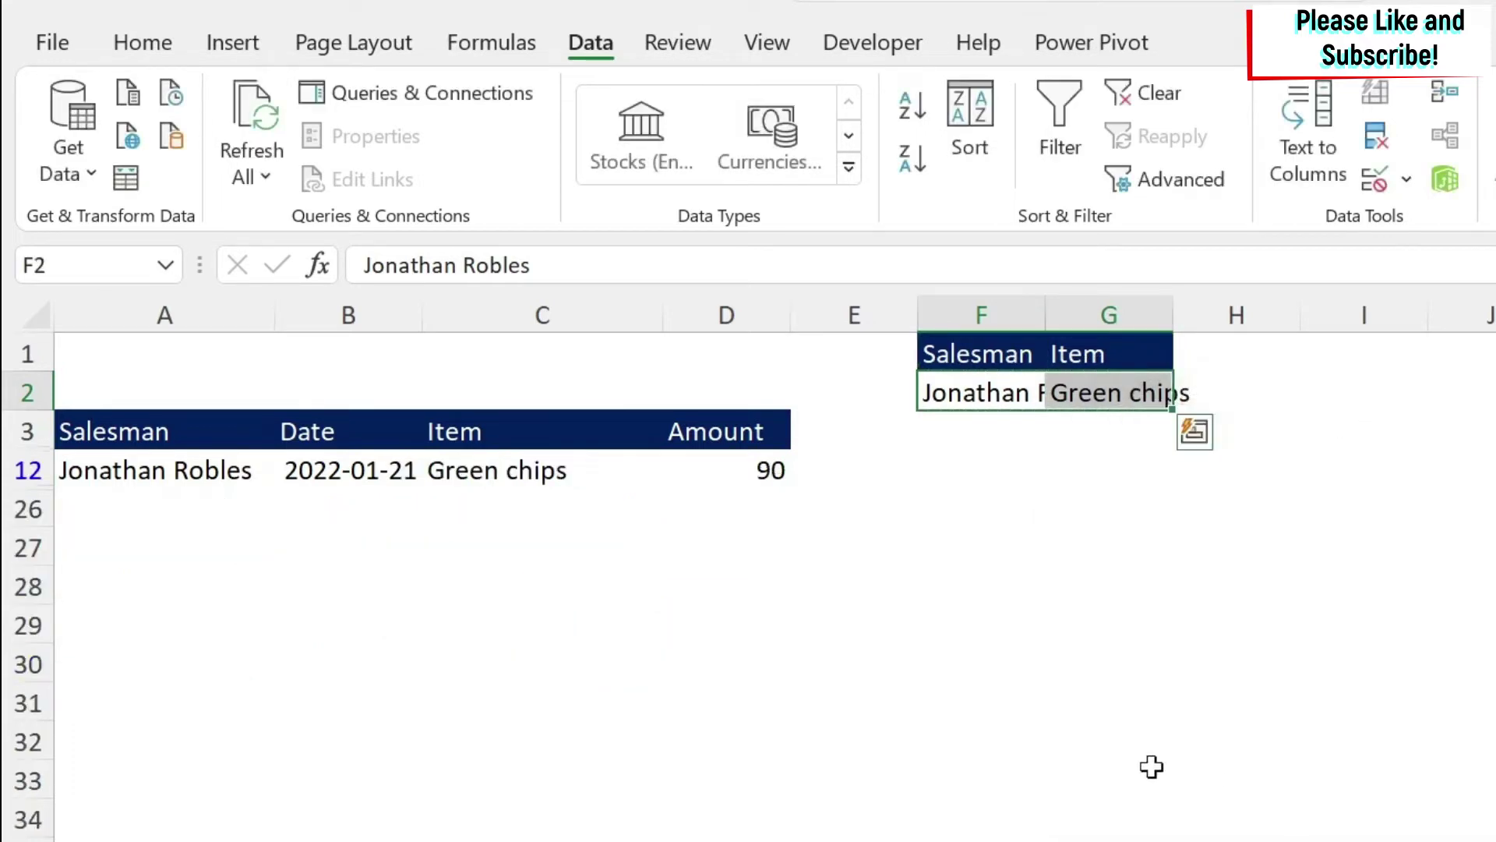
left_click(538, 506)
key("Up")
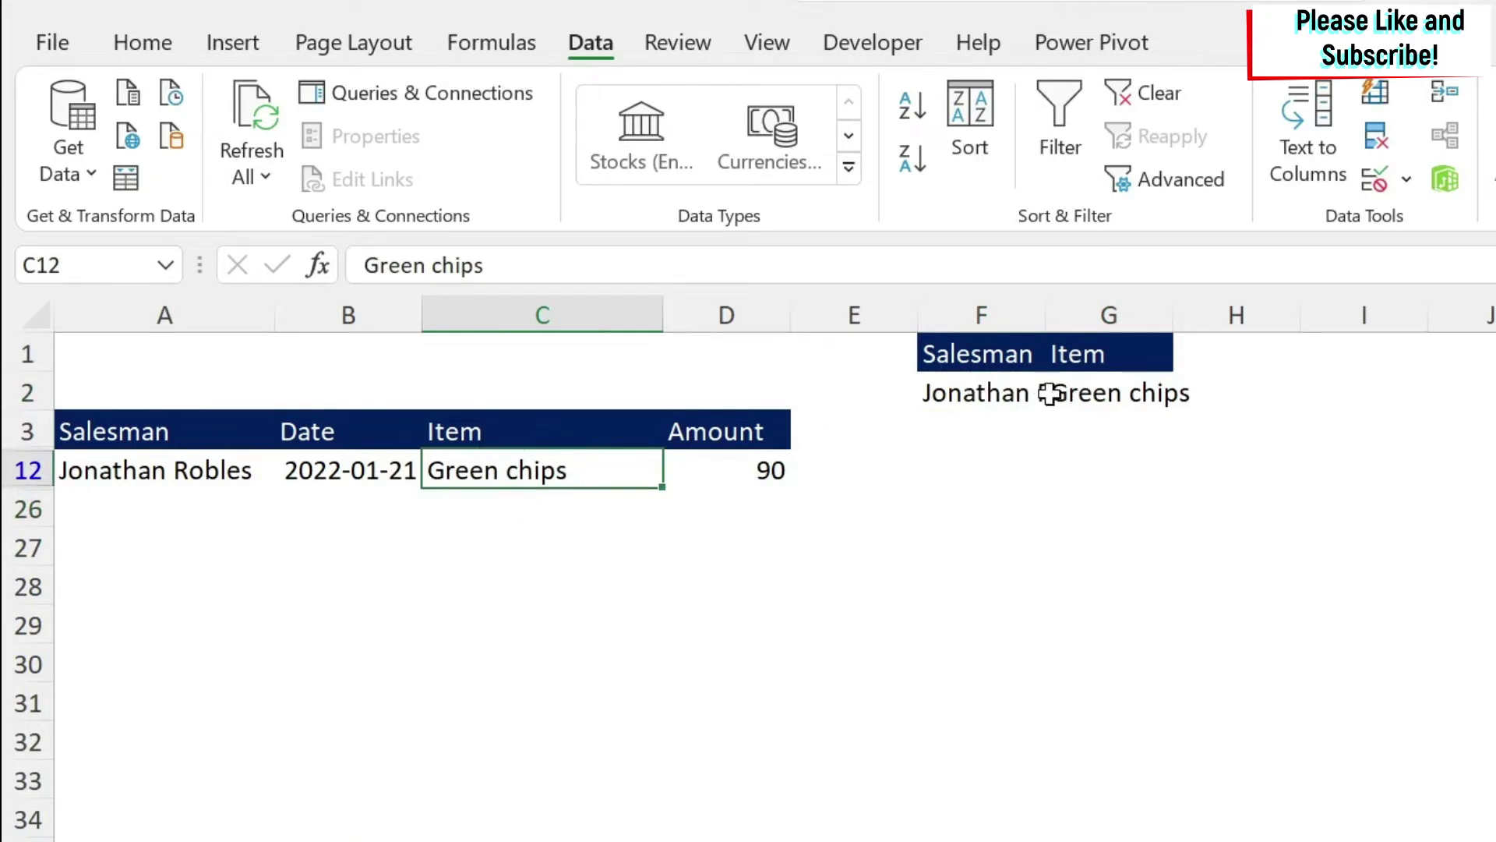
left_click(996, 389)
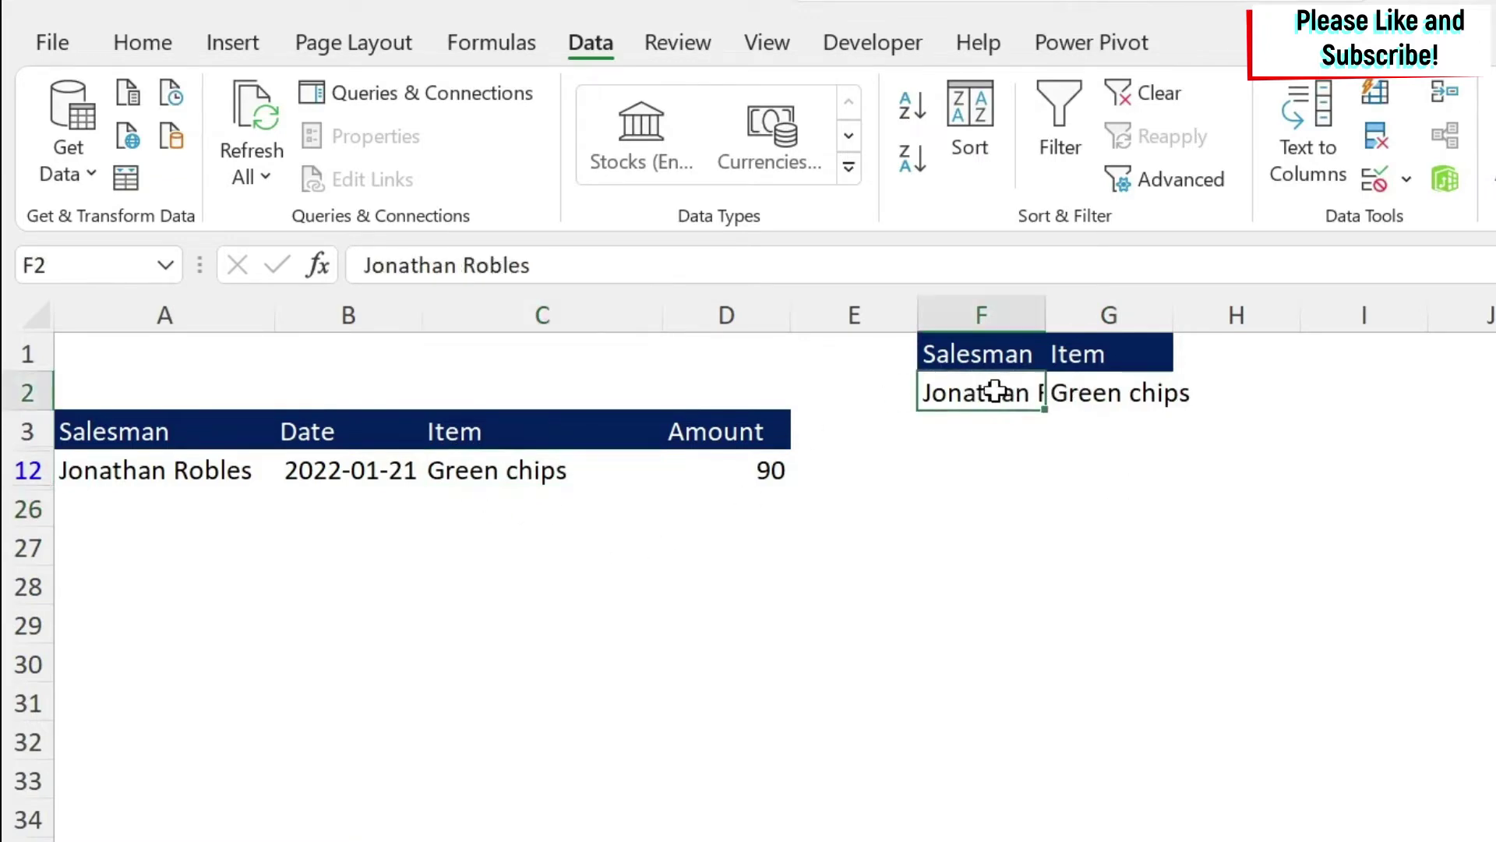
Step: Edit the G2 criterion to read <>Green chips
left_click(1095, 409)
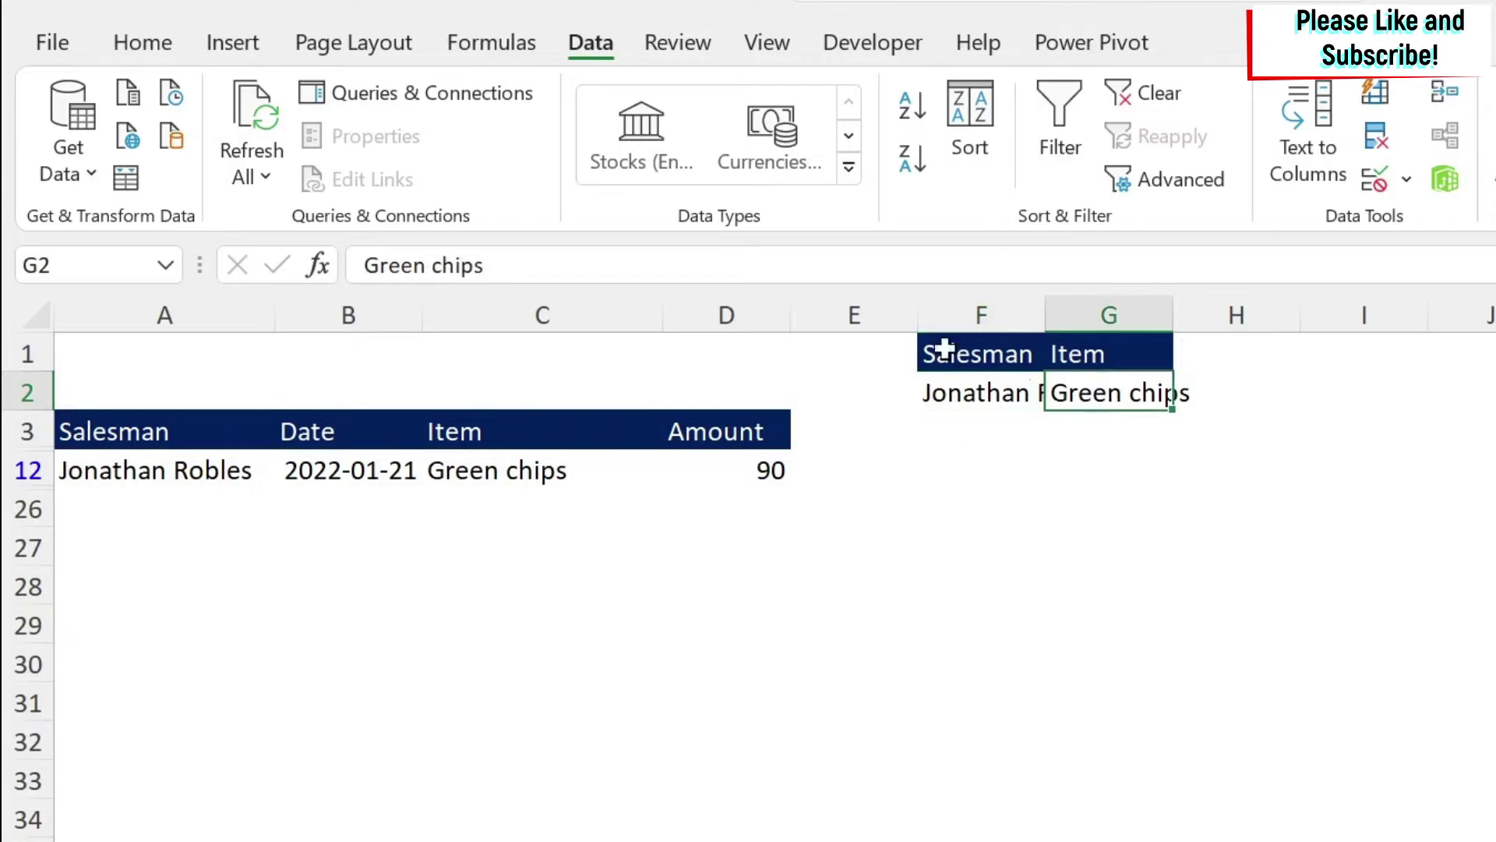
left_click(360, 266)
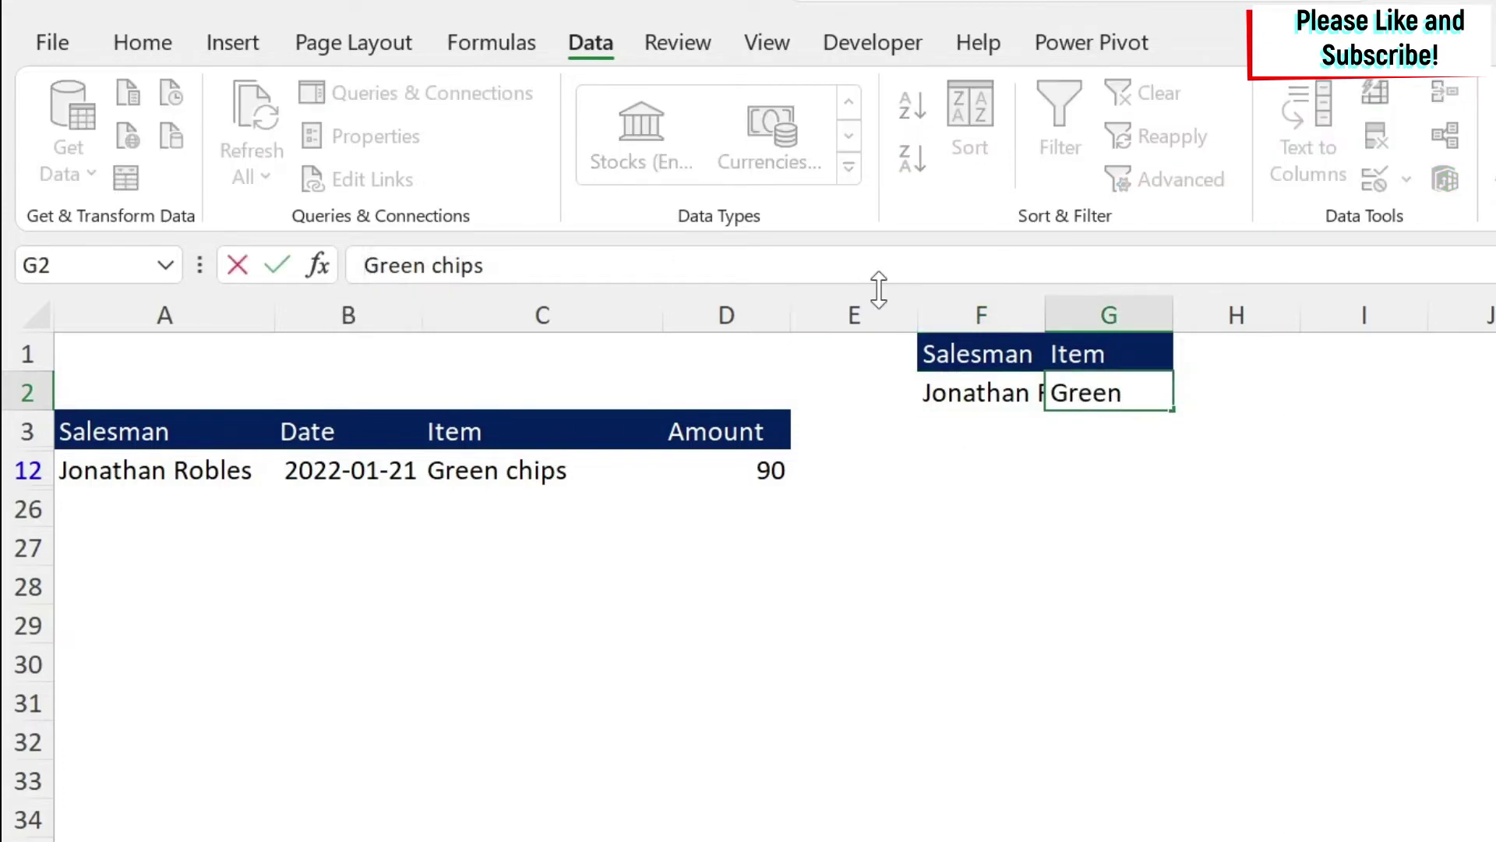
type("<>")
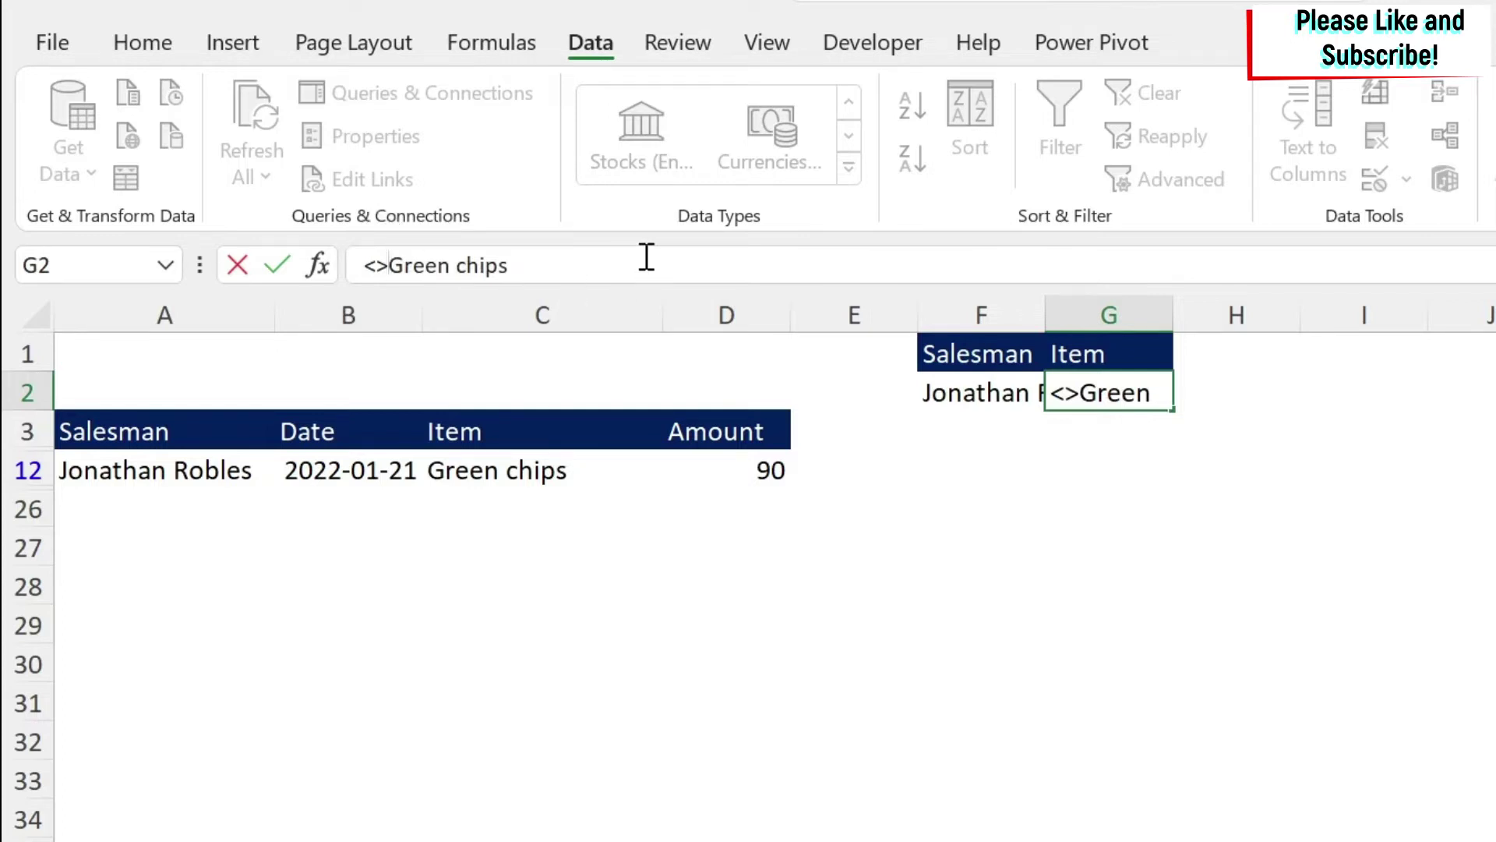
key("Return")
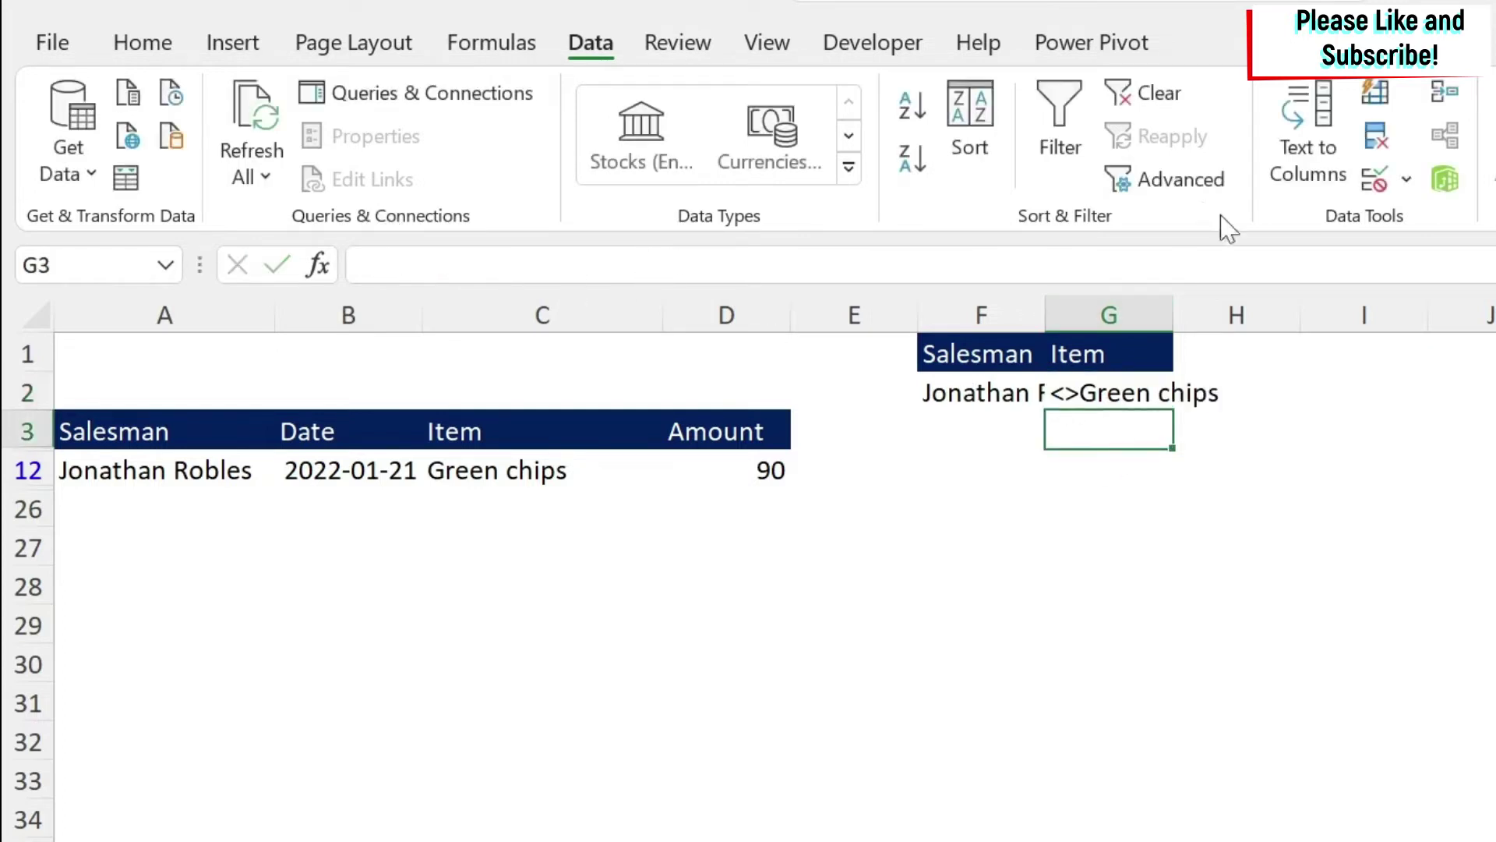
Step: Reapply Advanced Filter with criteria $F$1:$G$2, leaving five rows without Green chips
left_click(1207, 186)
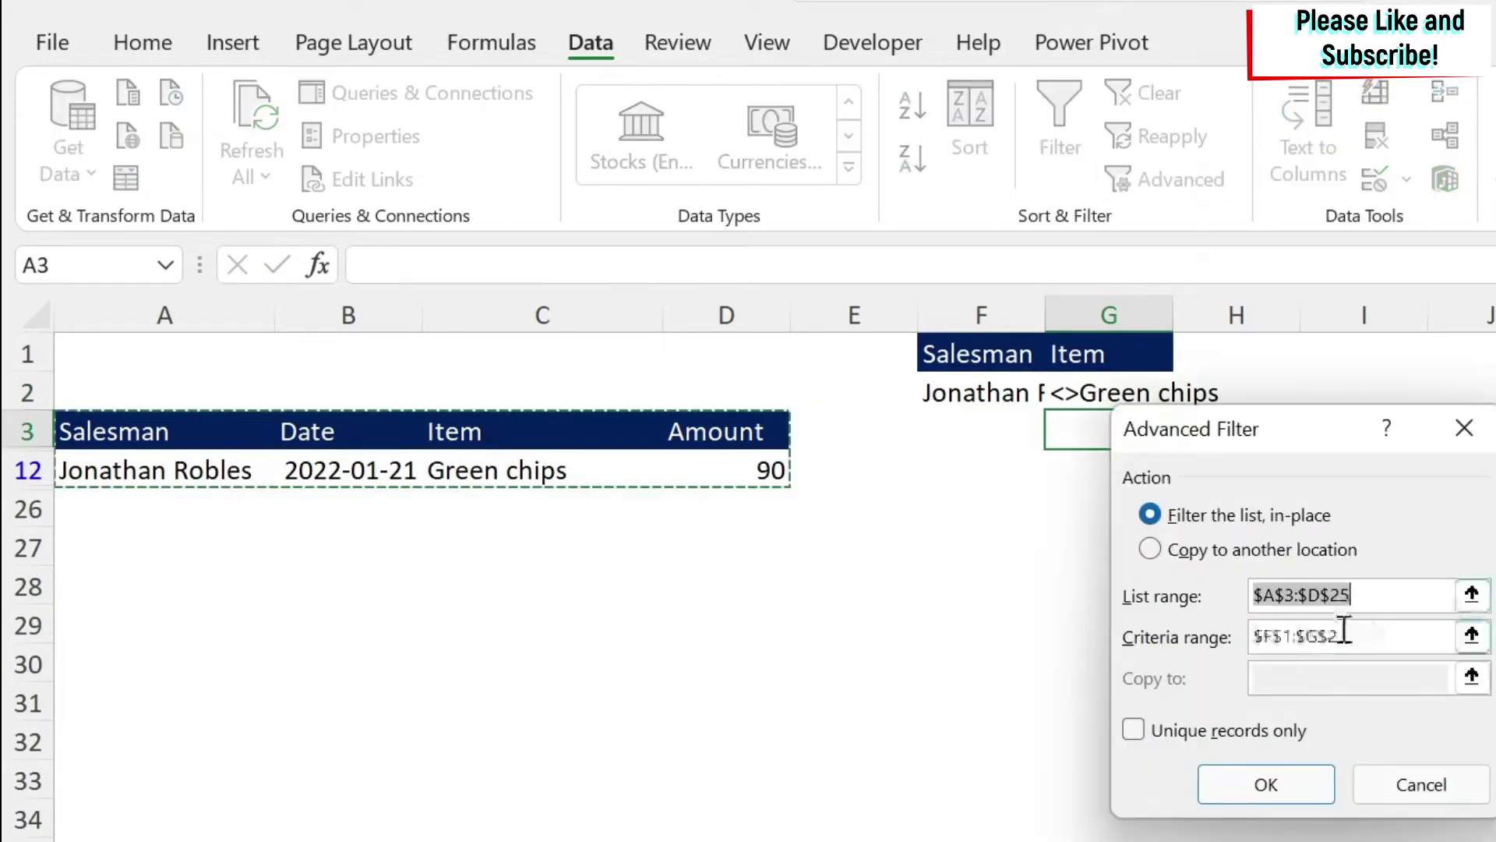
left_click(1284, 793)
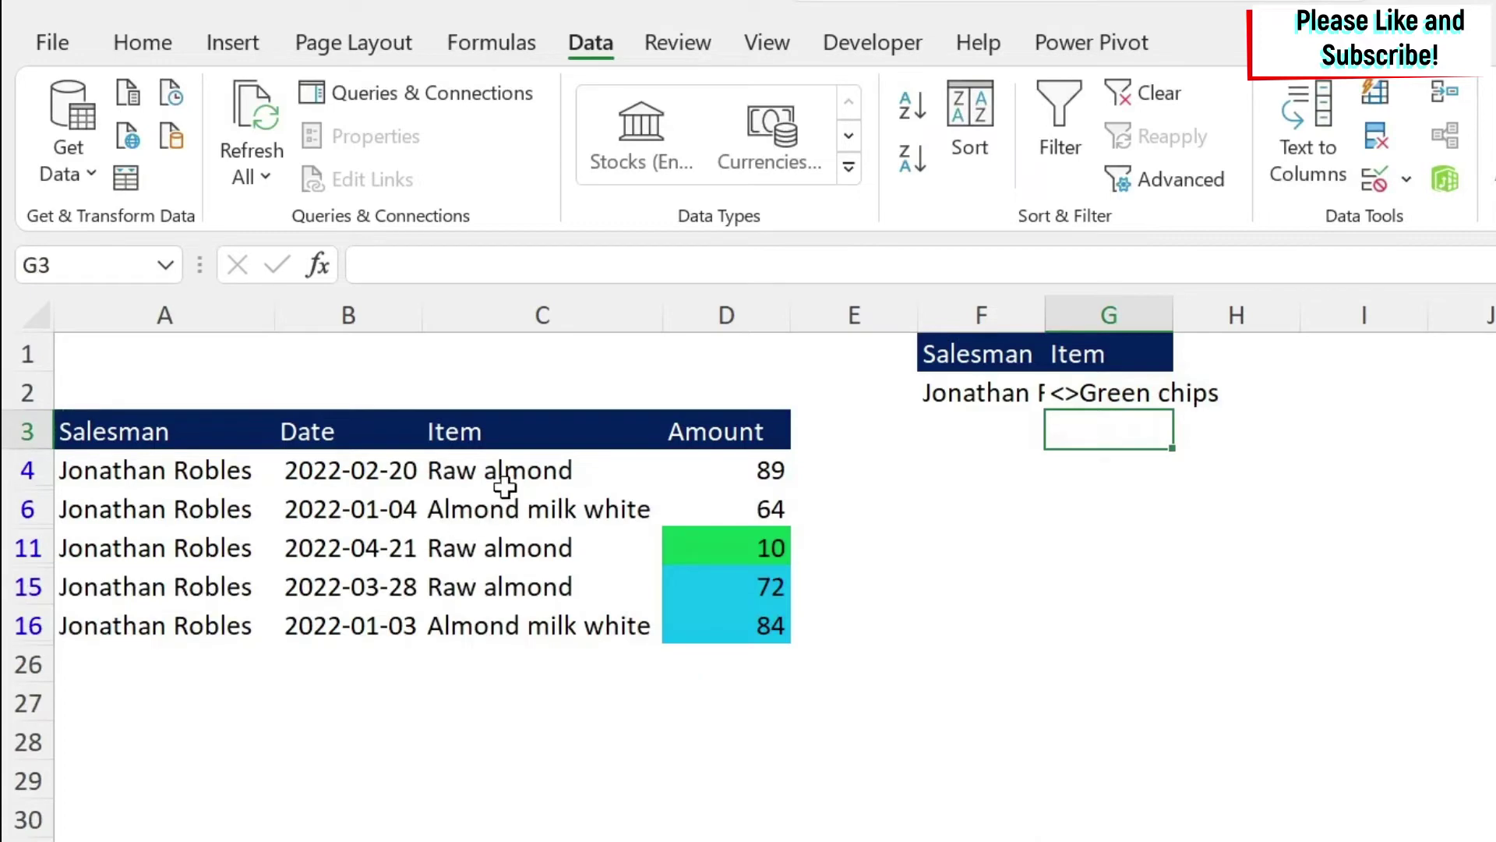
left_click_drag(502, 471, 501, 620)
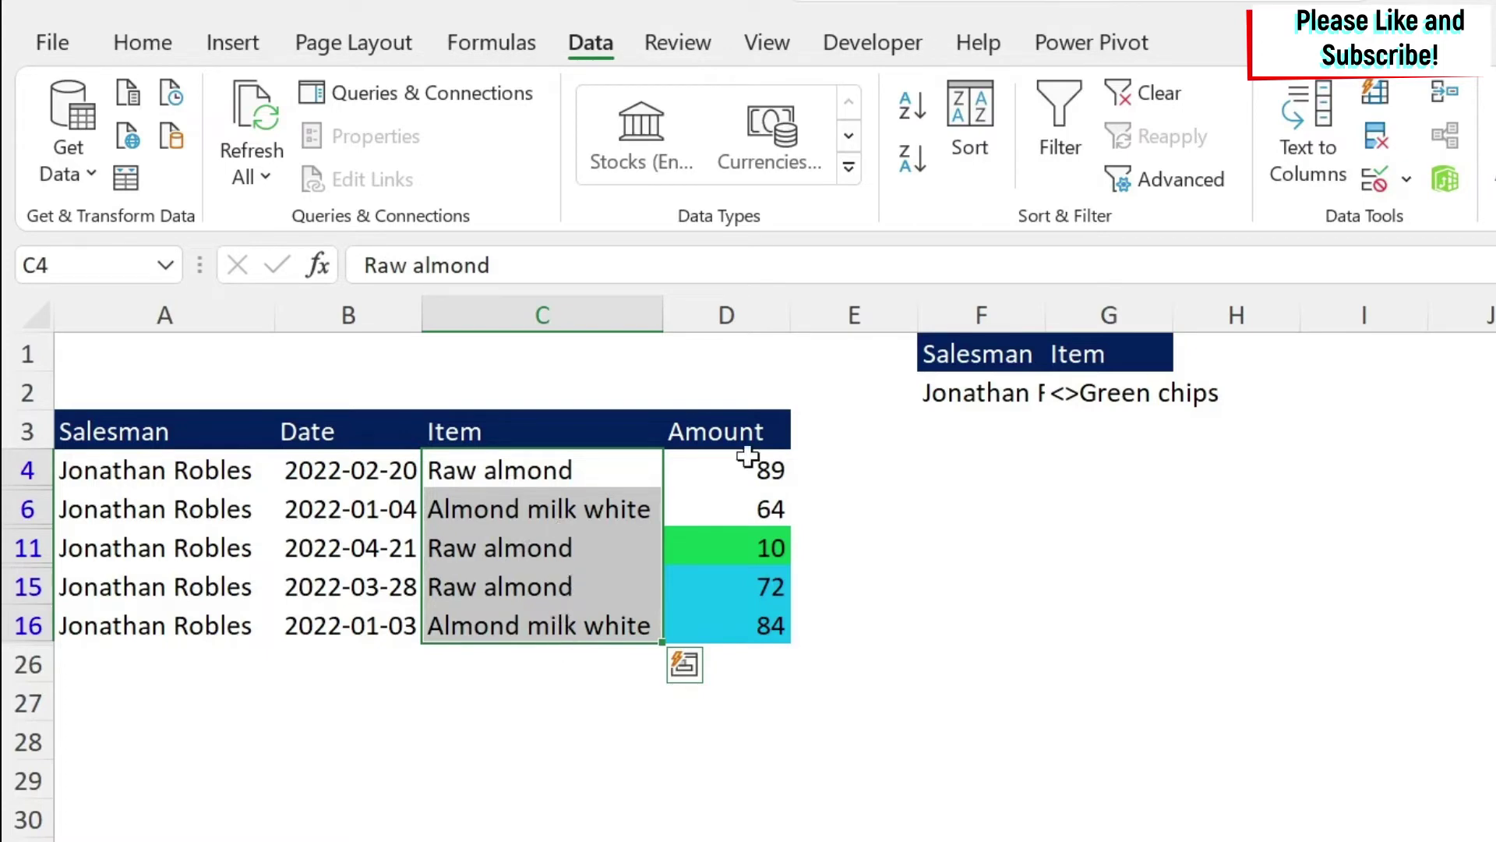
left_click(1066, 392)
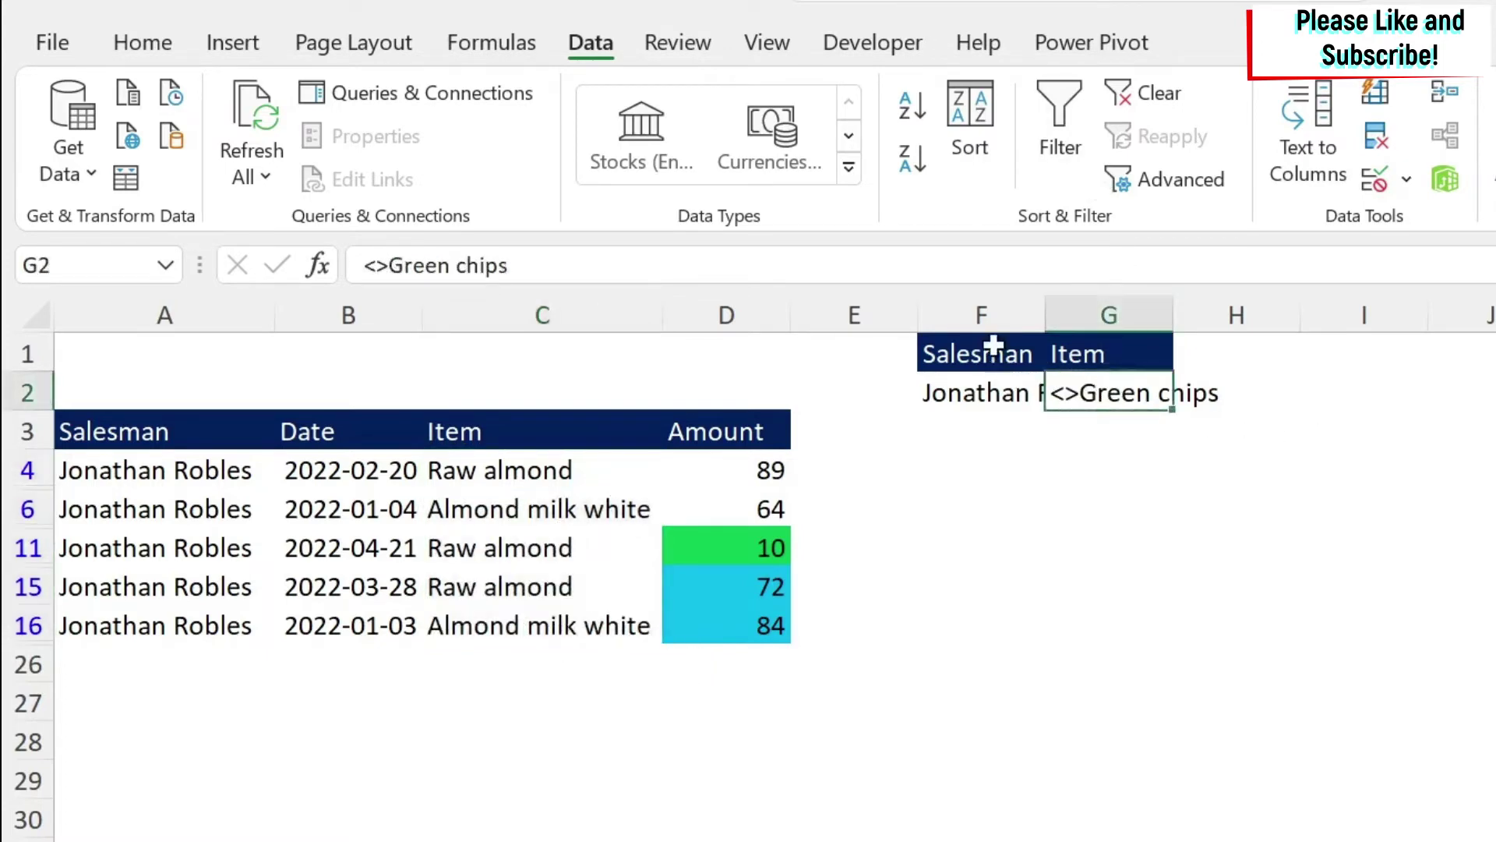
Step: Reapply Advanced Filter using only F1:F2 as criteria, bringing the Green chips row back
left_click(1178, 179)
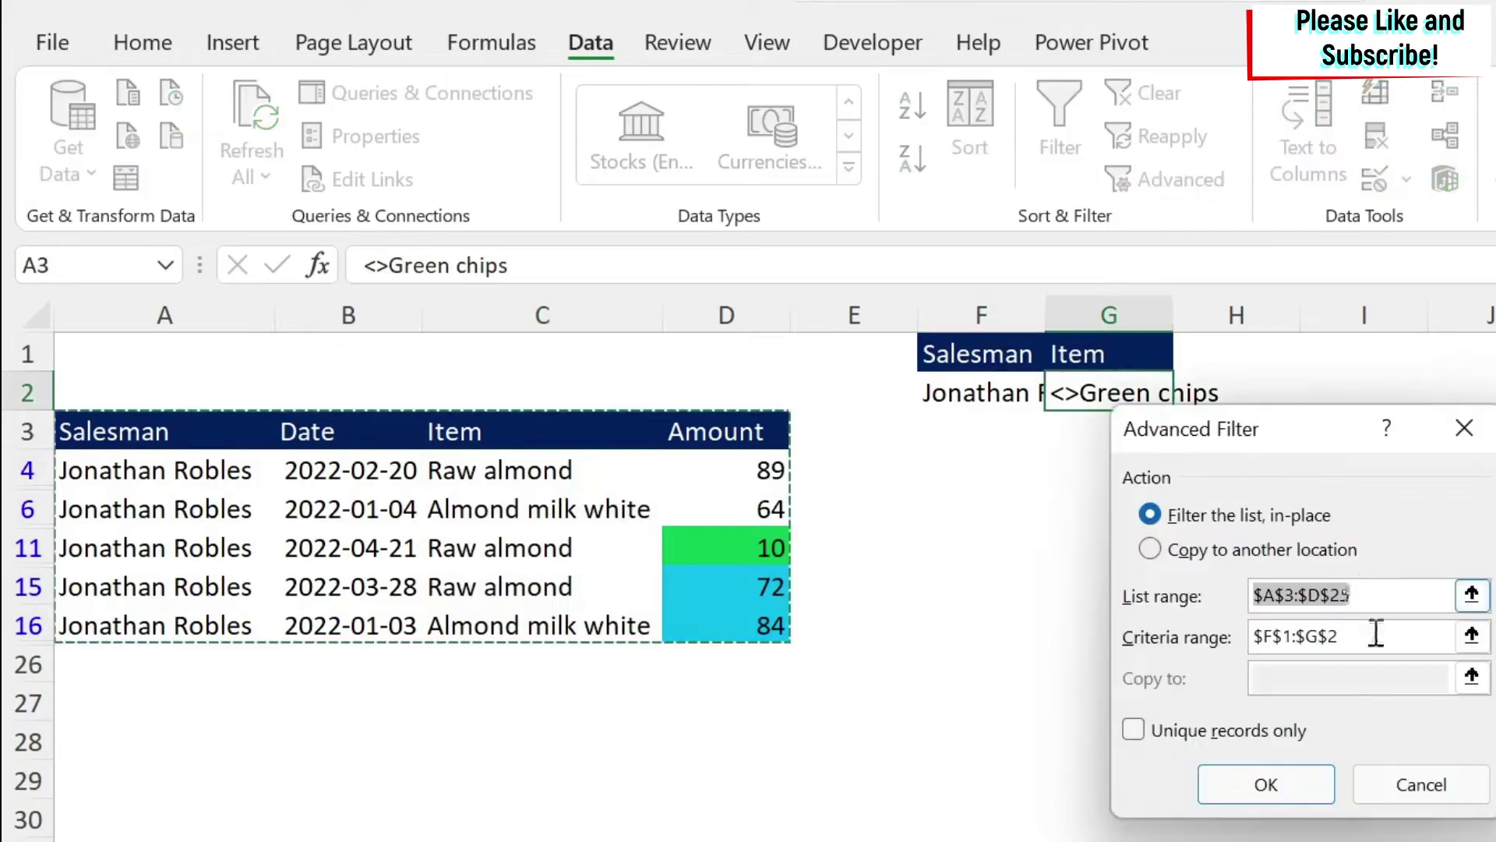
left_click(1471, 636)
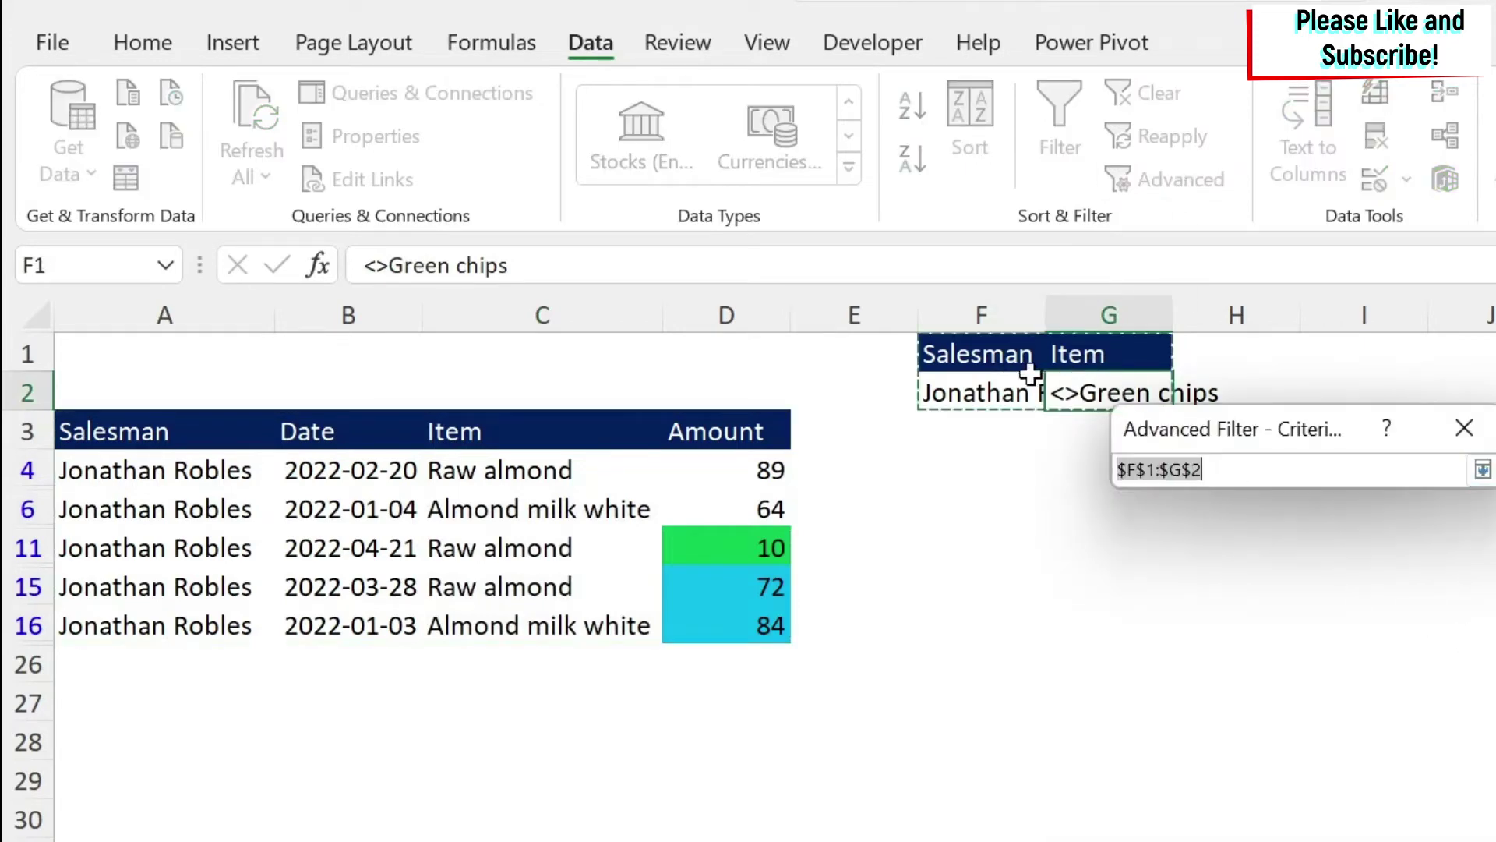
left_click_drag(1031, 374, 1009, 394)
left_click(1483, 470)
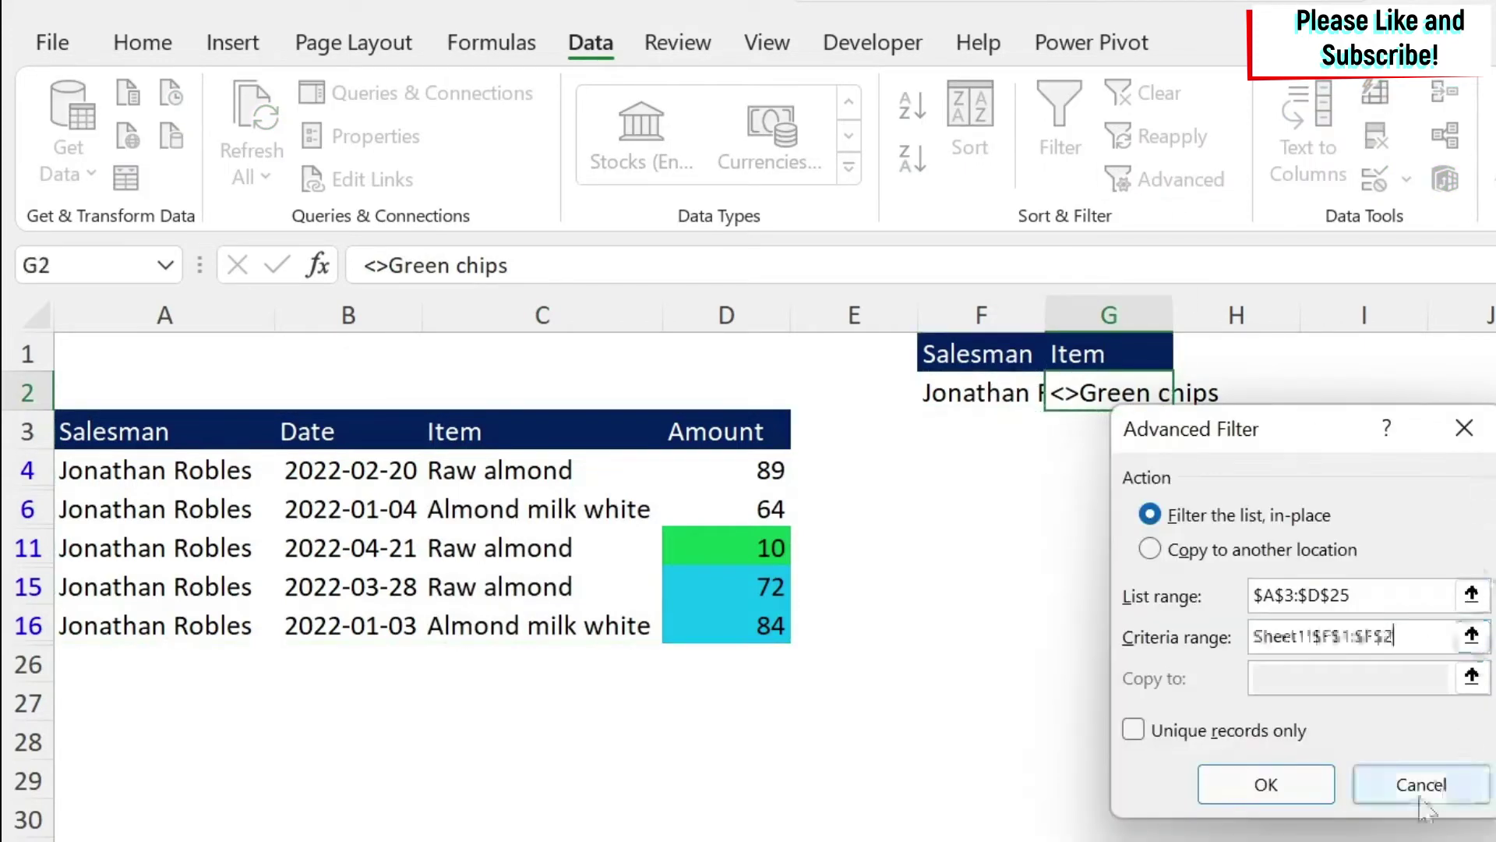
left_click(1309, 787)
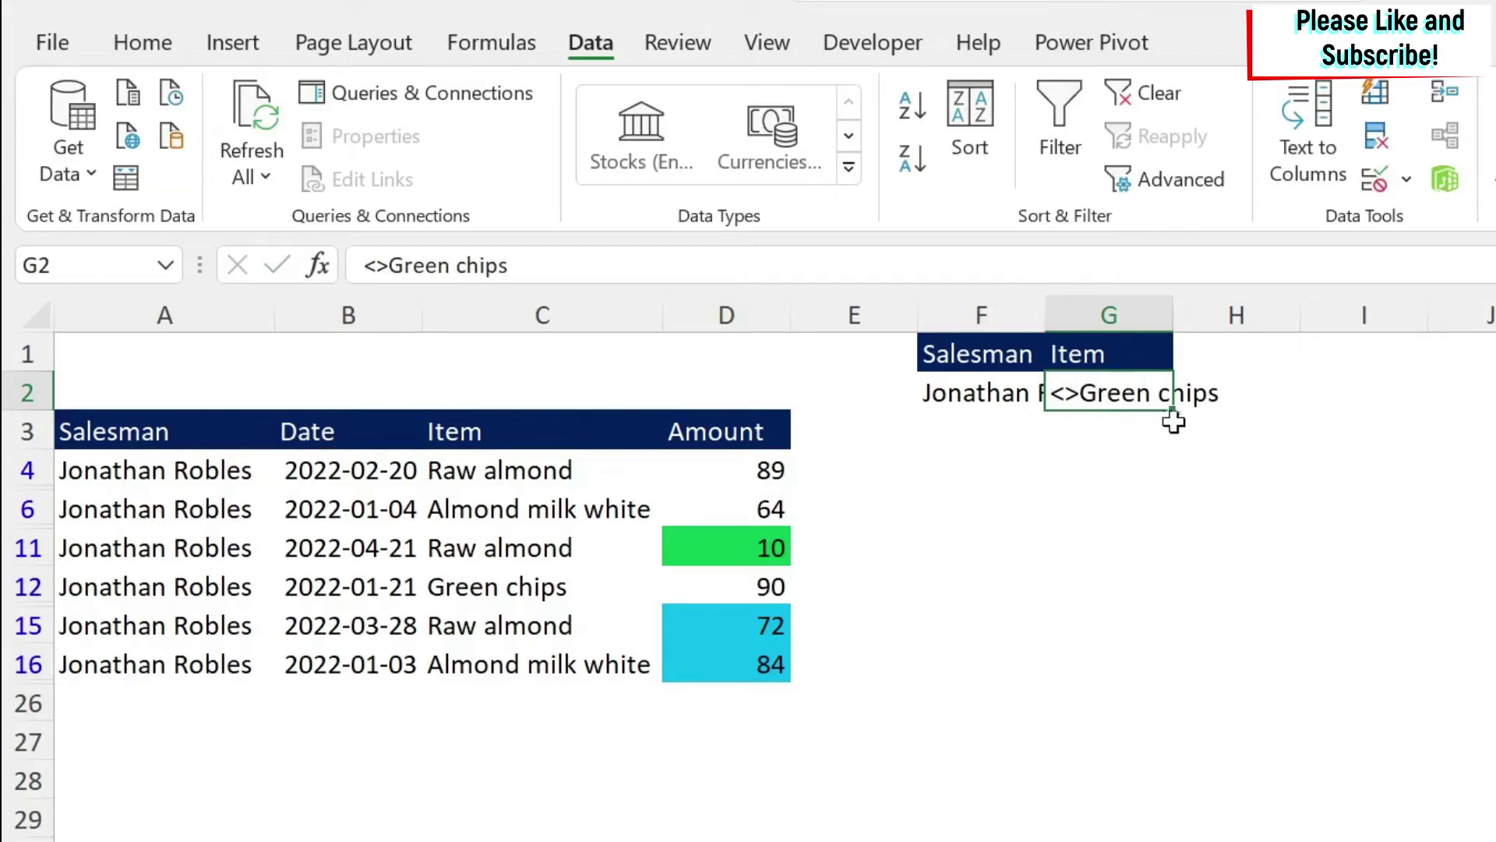
Step: Enter the wildcard *almond* as the Item criterion in G2
type("*")
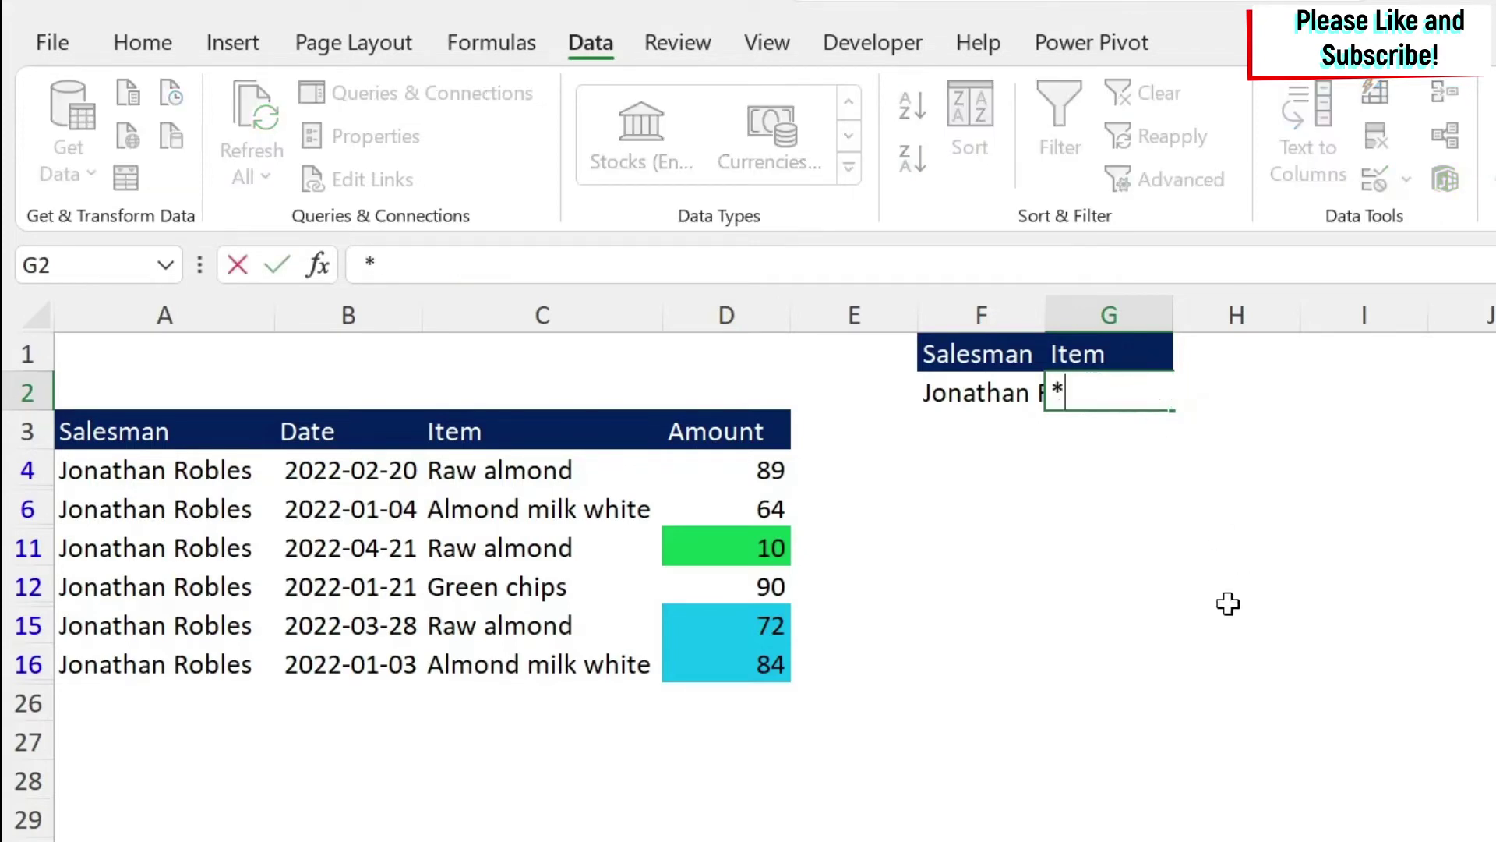
type("almond*")
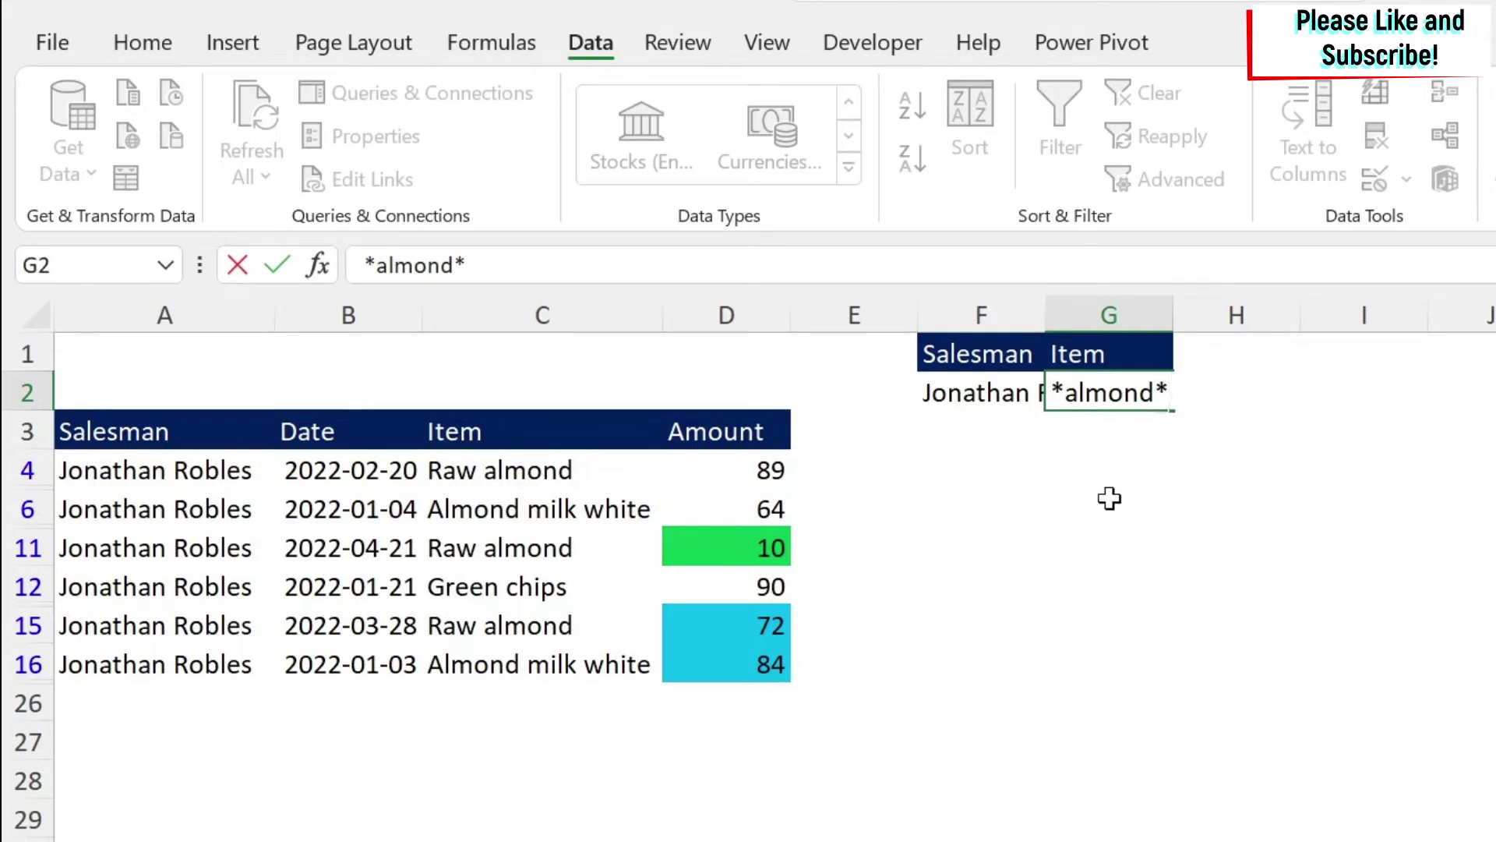
key("Return")
Step: Reapply the Advanced Filter with criteria range F1:G2 to show the almond rows
left_click(1177, 179)
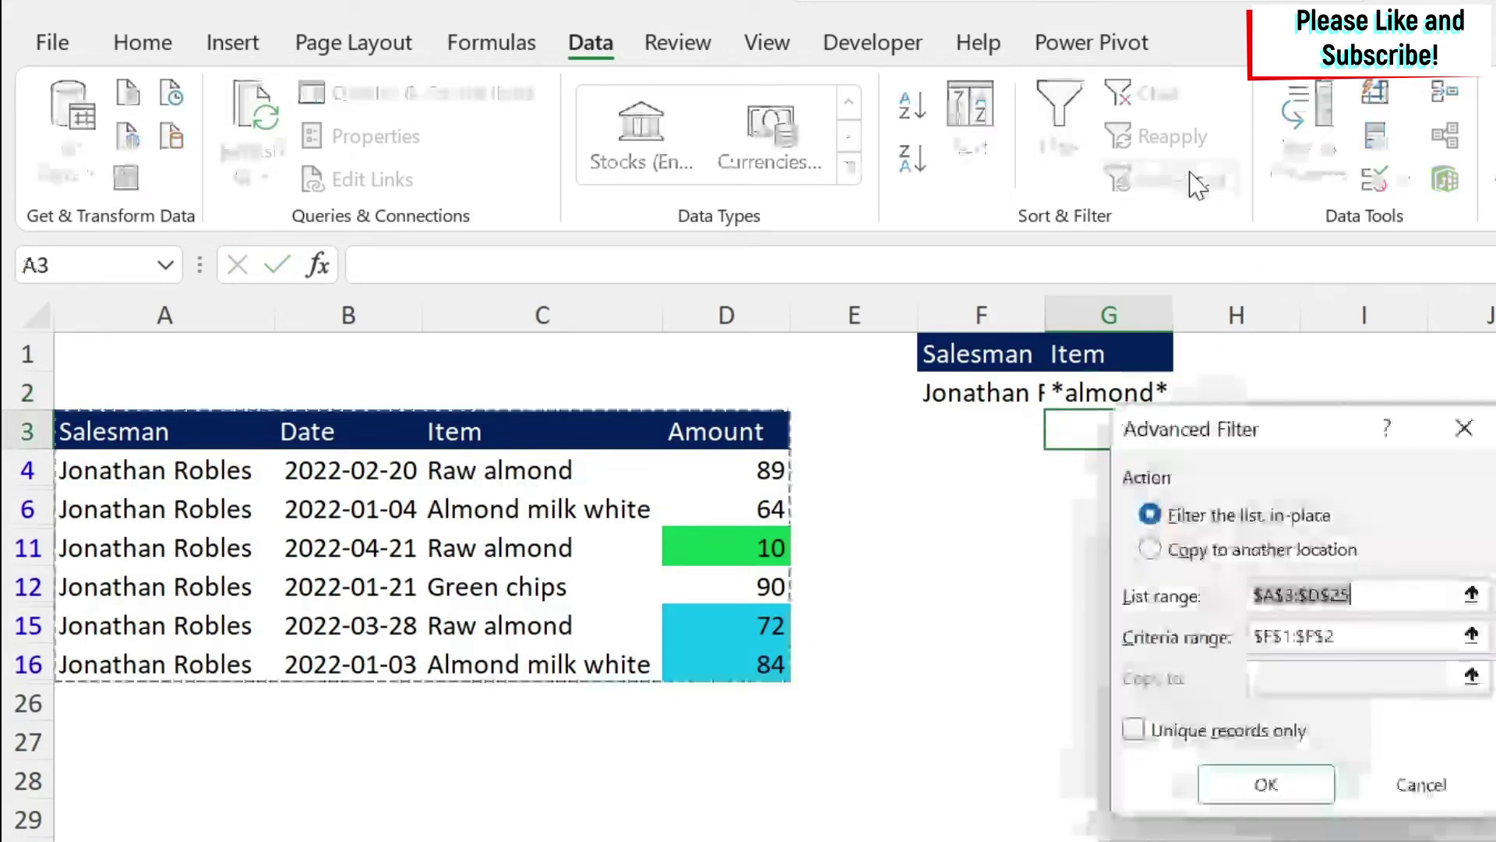
key("Tab")
left_click(1472, 637)
left_click_drag(990, 362, 1151, 390)
left_click(1483, 470)
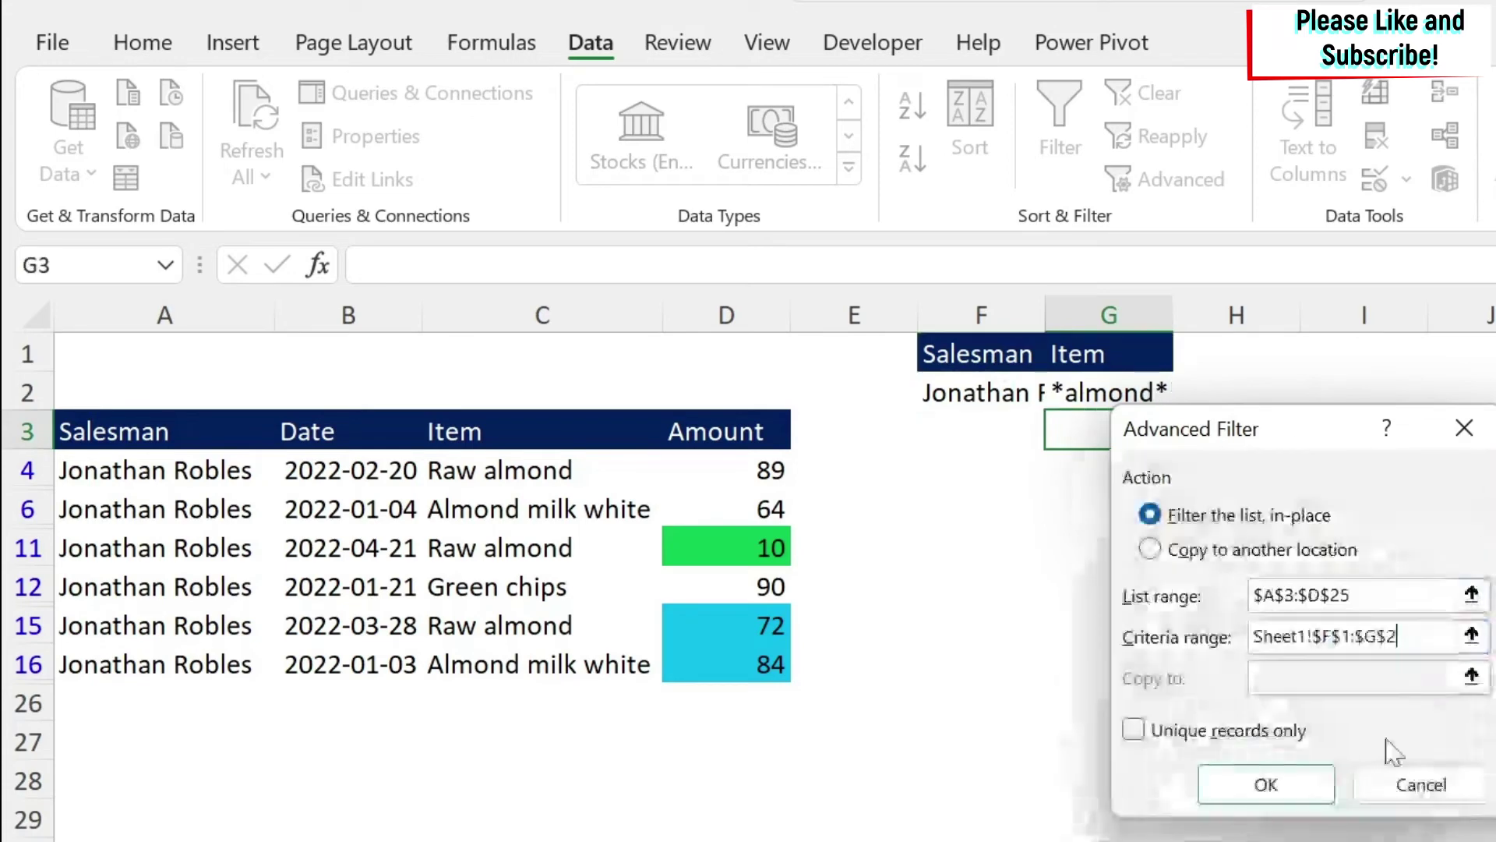
left_click(1296, 788)
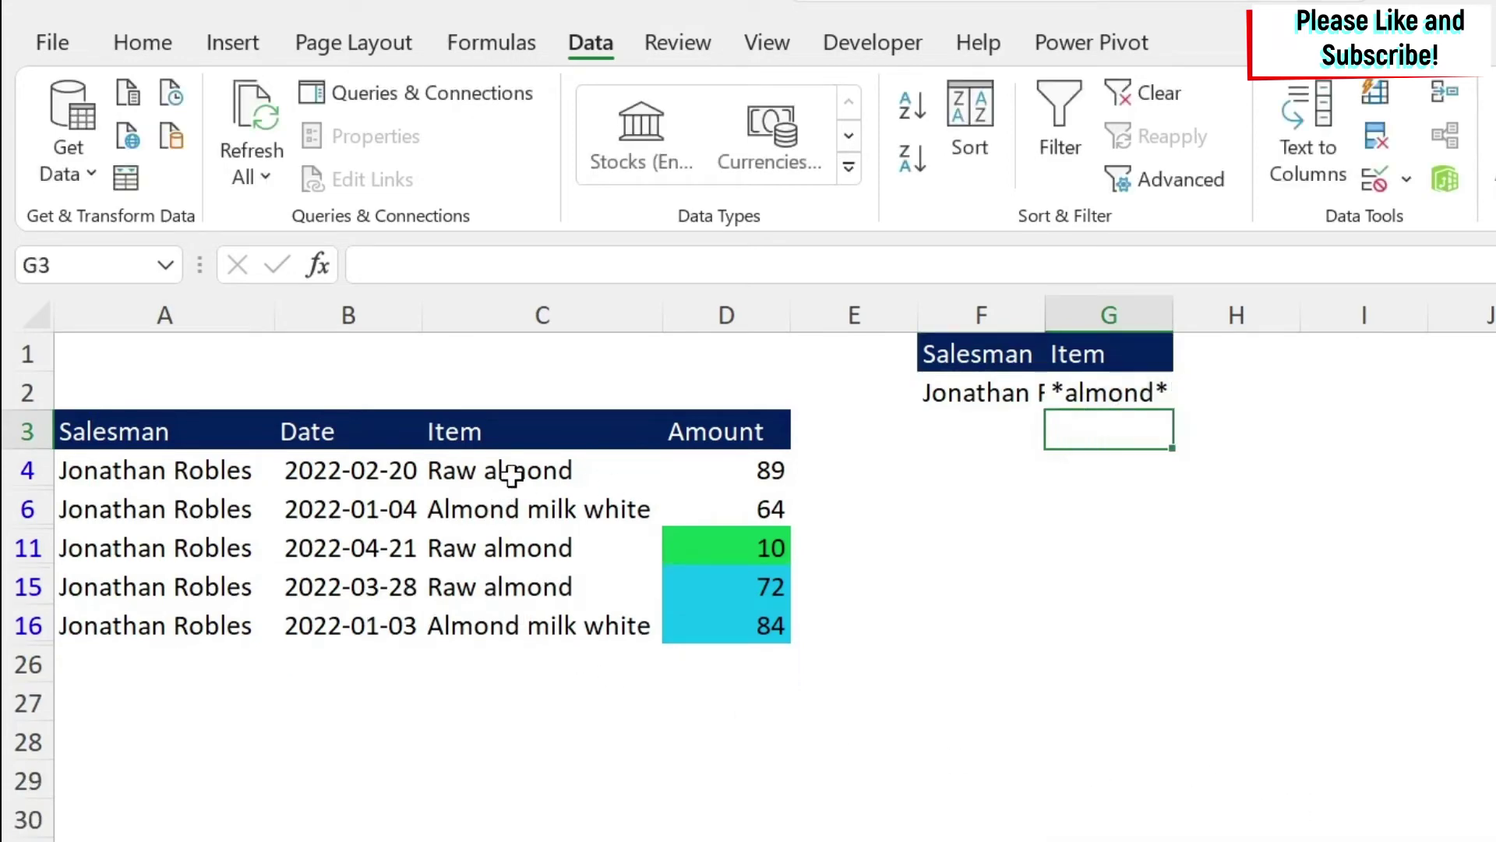
Step: Review the filtered almond items and AutoFit column F to show the full salesman name
left_click_drag(512, 473, 538, 618)
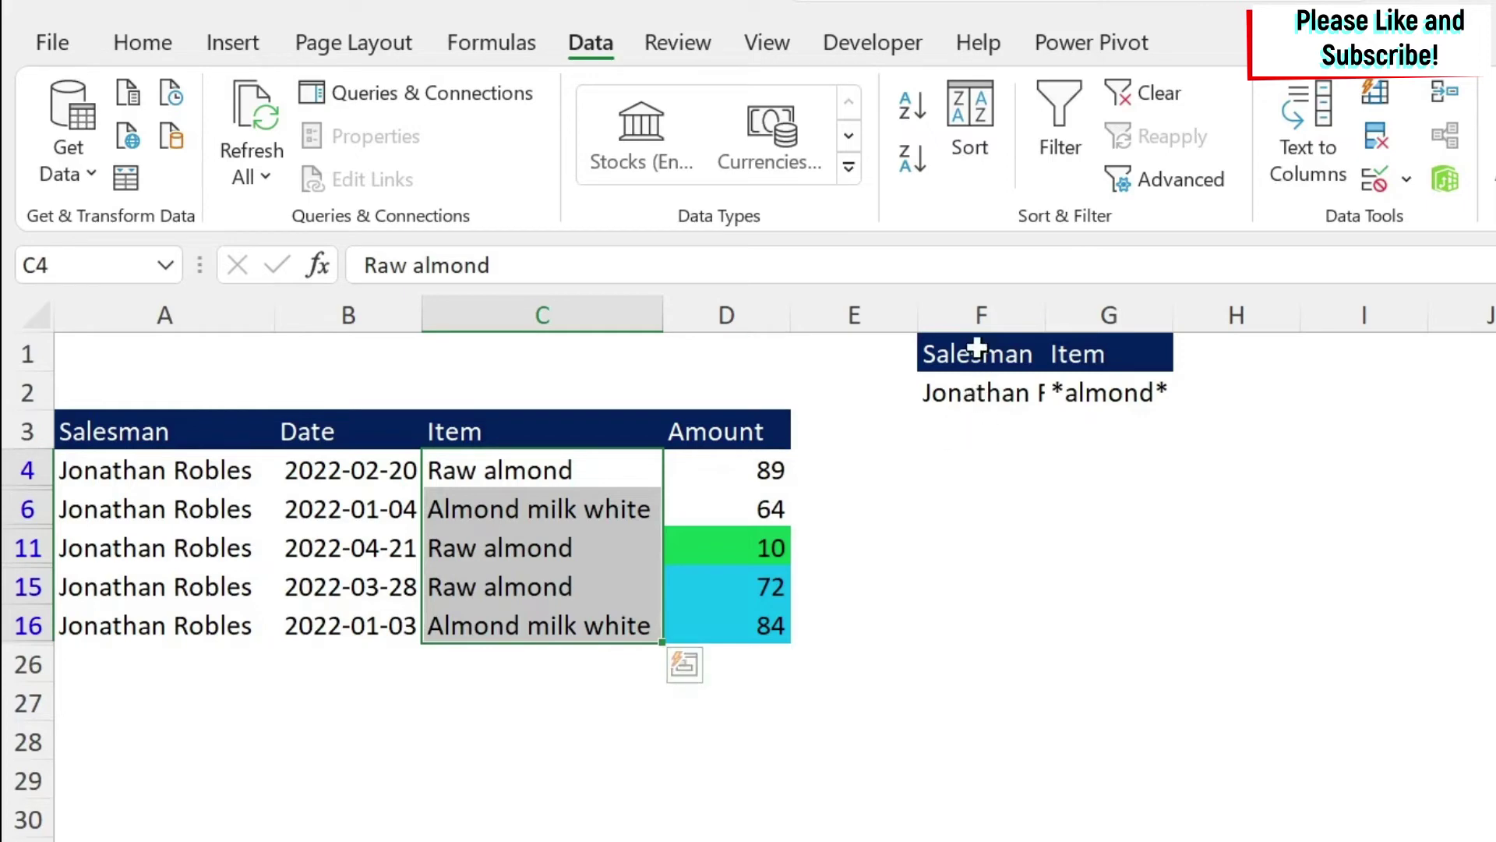
double_click(1045, 304)
left_click(1091, 425)
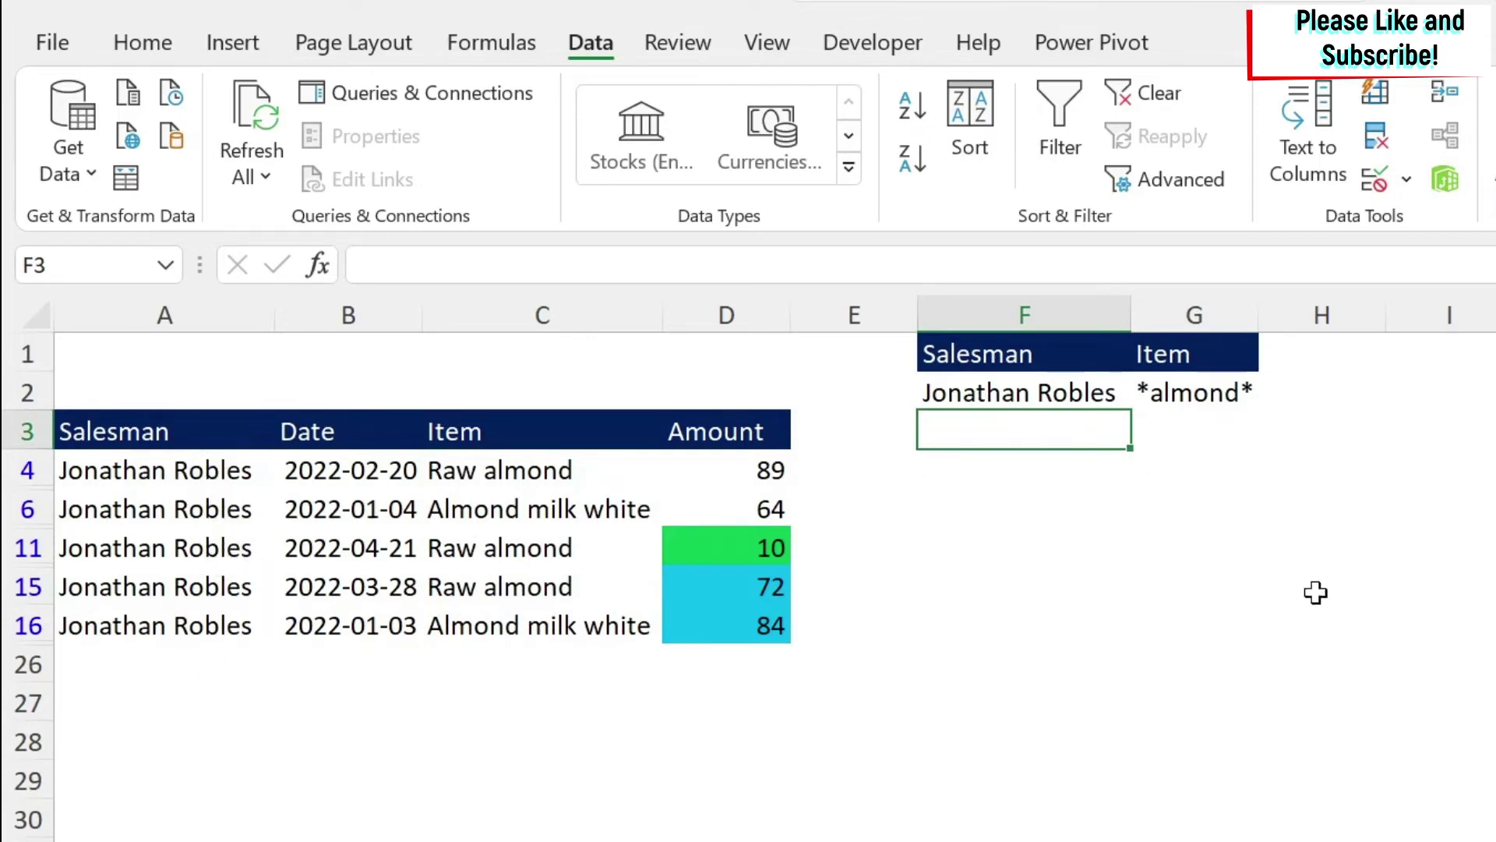
Step: Enter a wildcard salesman pattern in F3
type("*")
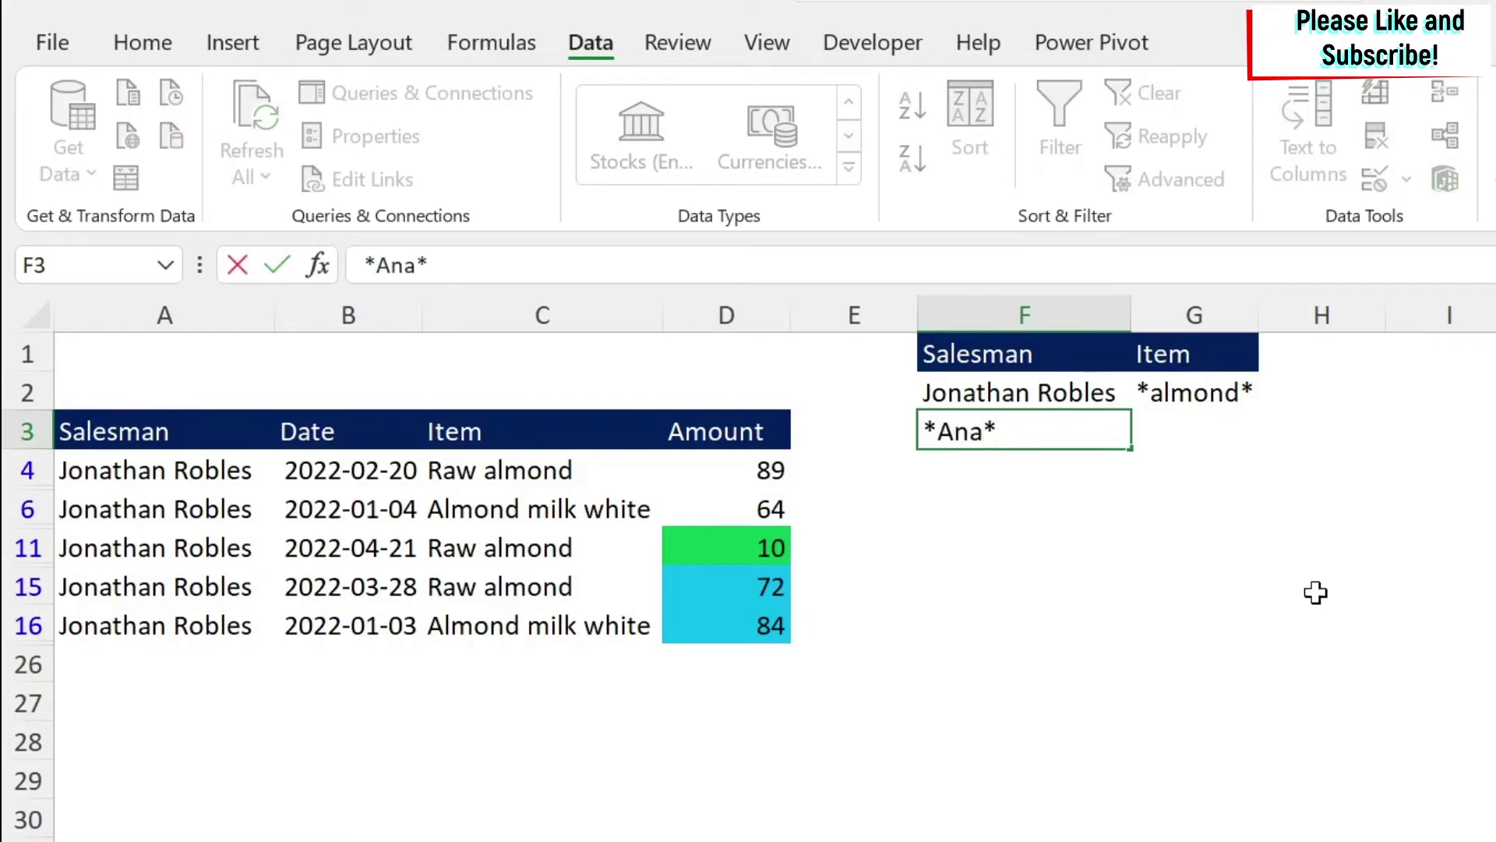
left_click_drag(1169, 429, 1040, 446)
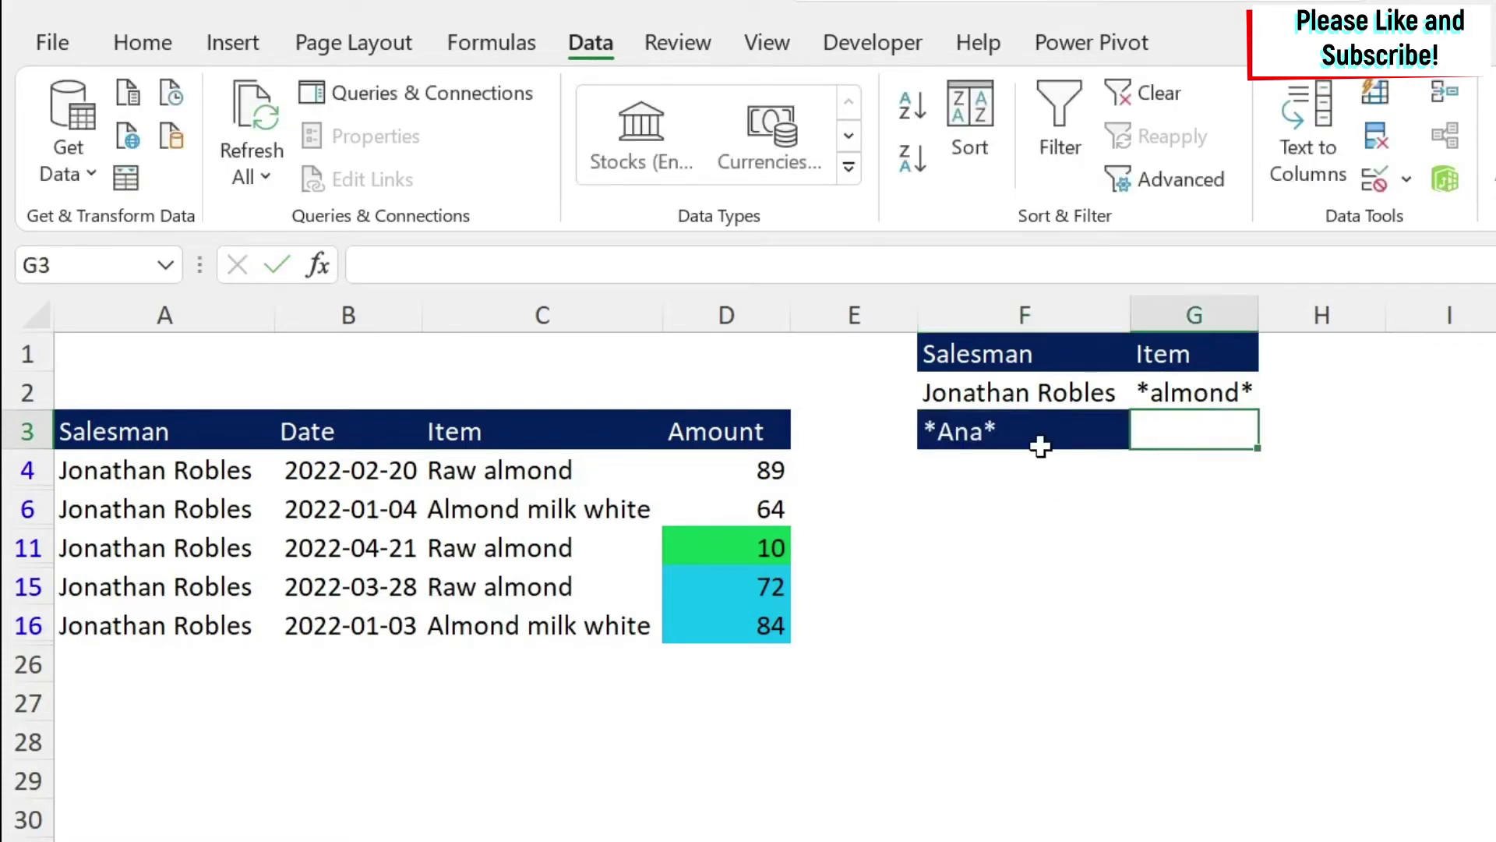
left_click(1040, 446)
Step: Paint F2's plain formatting onto F3:G3 with Format Painter and begin typing *chips* in G3
left_click(1004, 392)
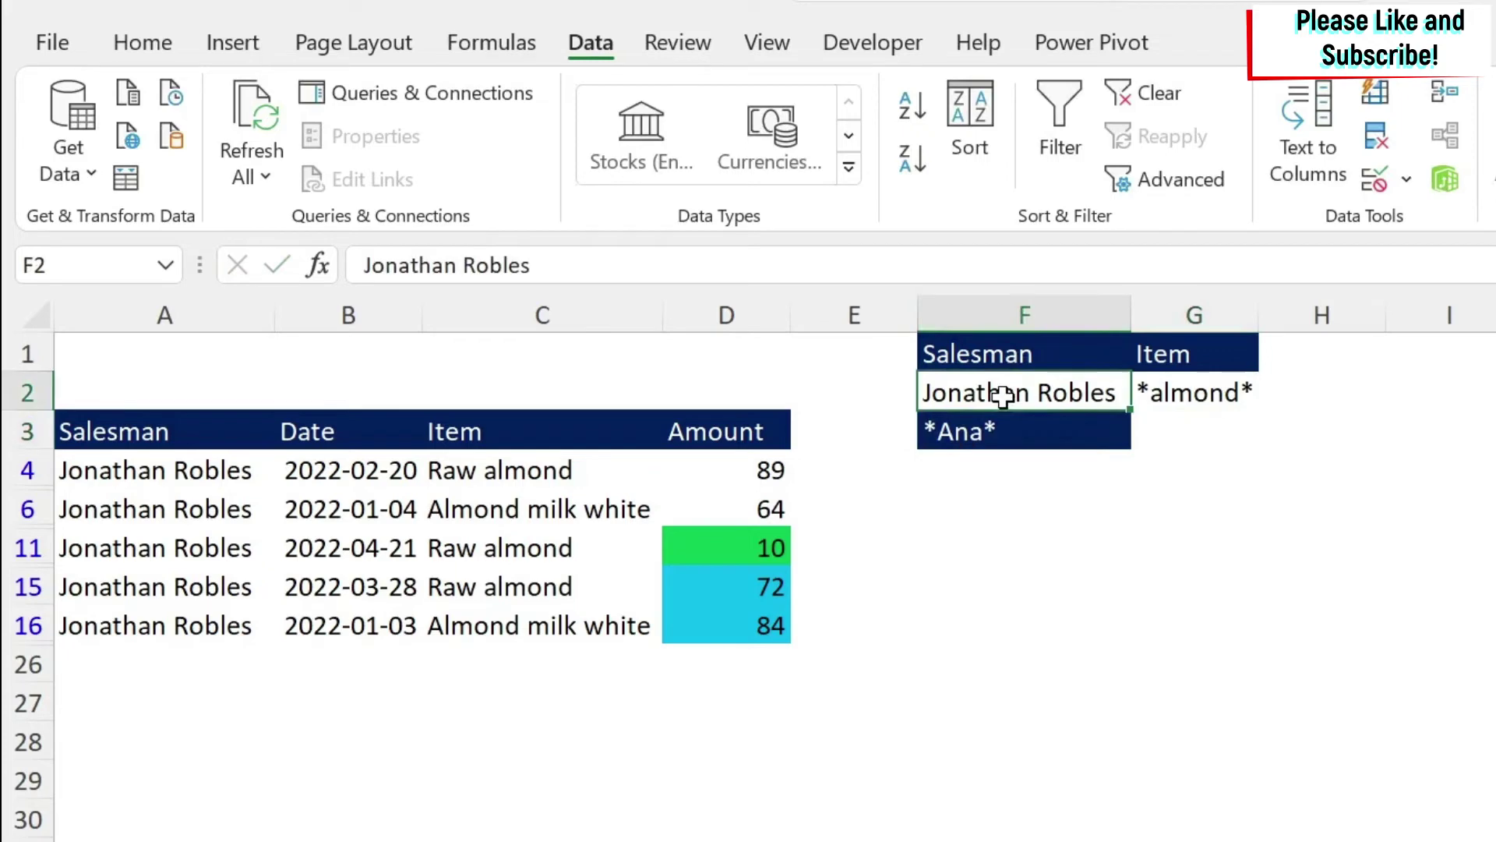
left_click(156, 48)
left_click(220, 178)
left_click_drag(1055, 427, 1237, 426)
left_click(1236, 498)
left_click(1239, 436)
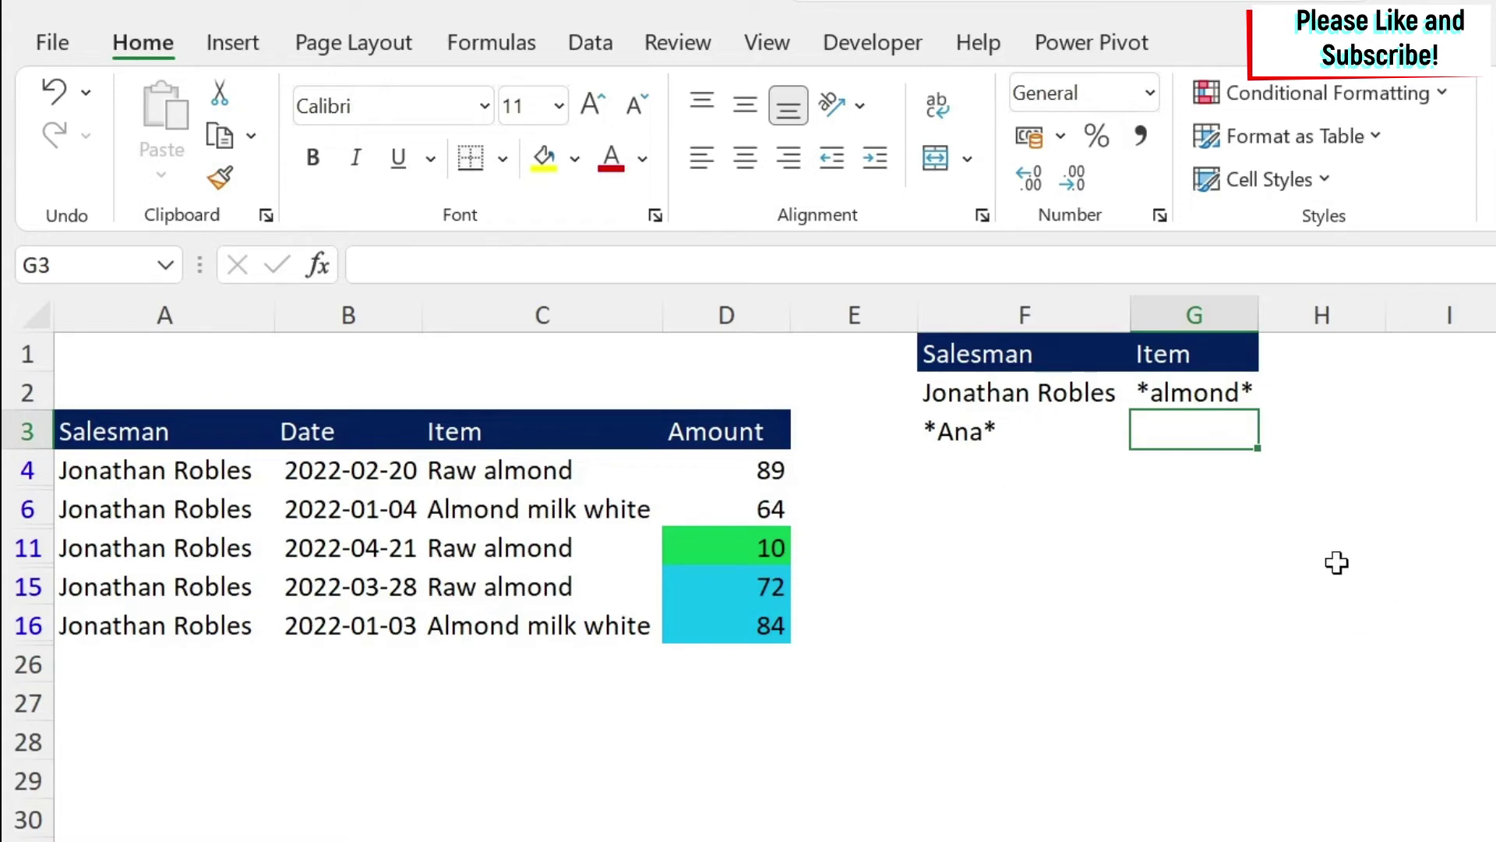
type("*chips")
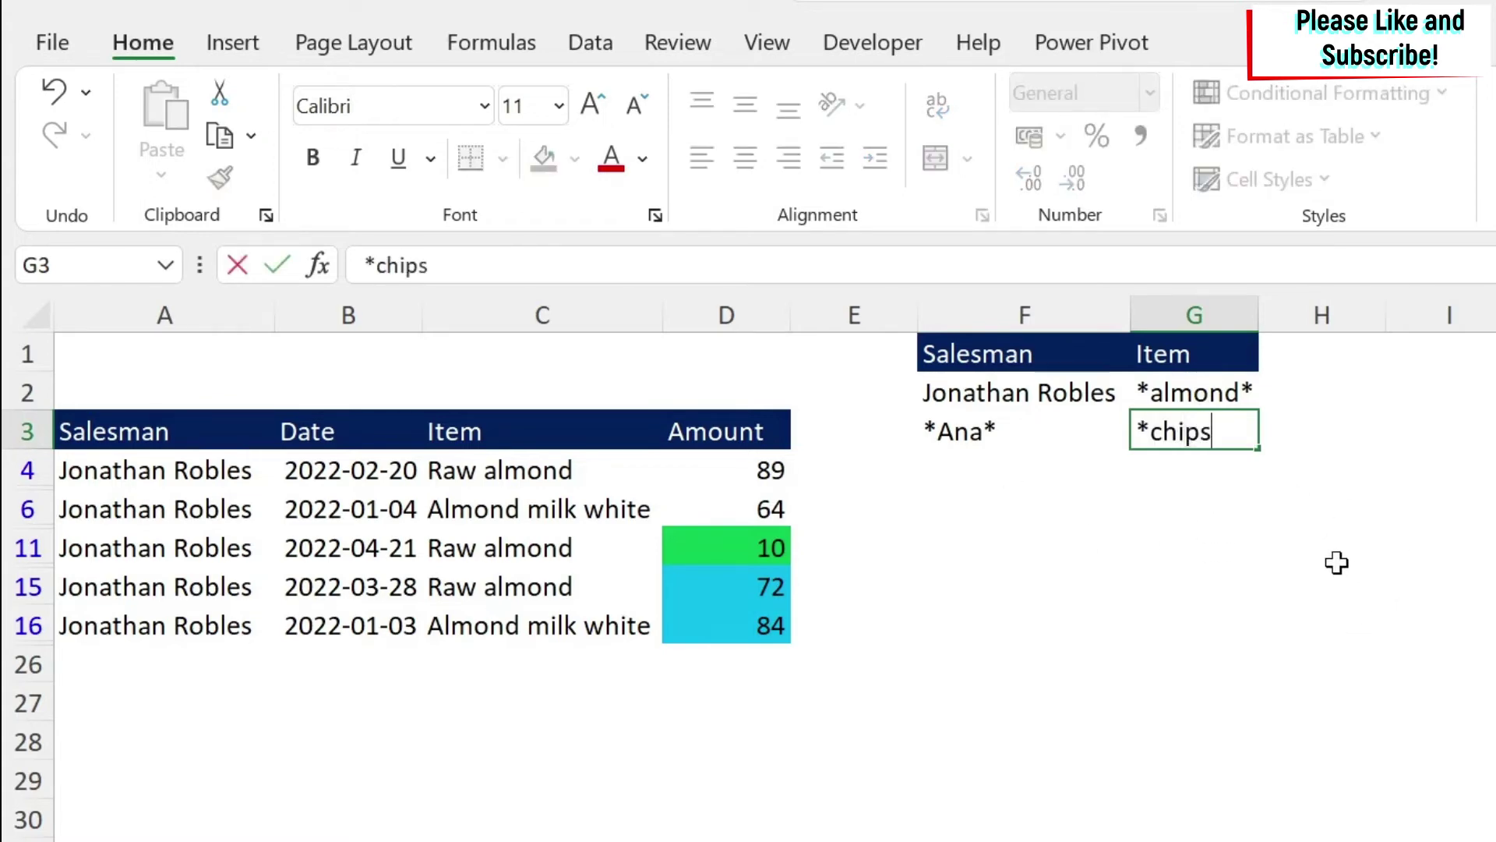
type("*")
Step: Commit *chips* in G3 and copy F3's plain formatting onto it, clearing the navy fill
key("Return")
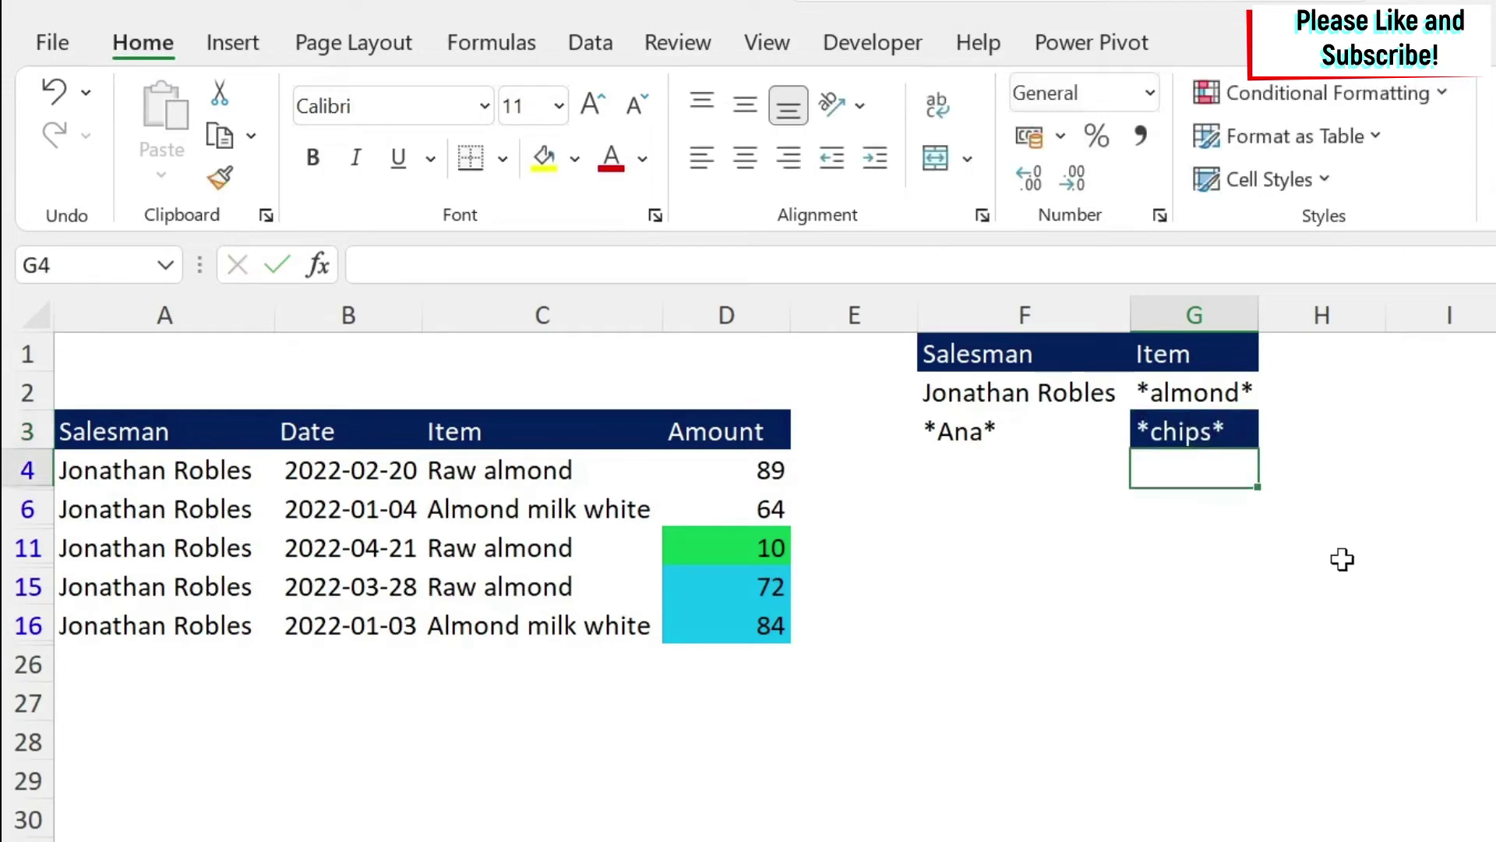
left_click(1099, 436)
left_click(220, 177)
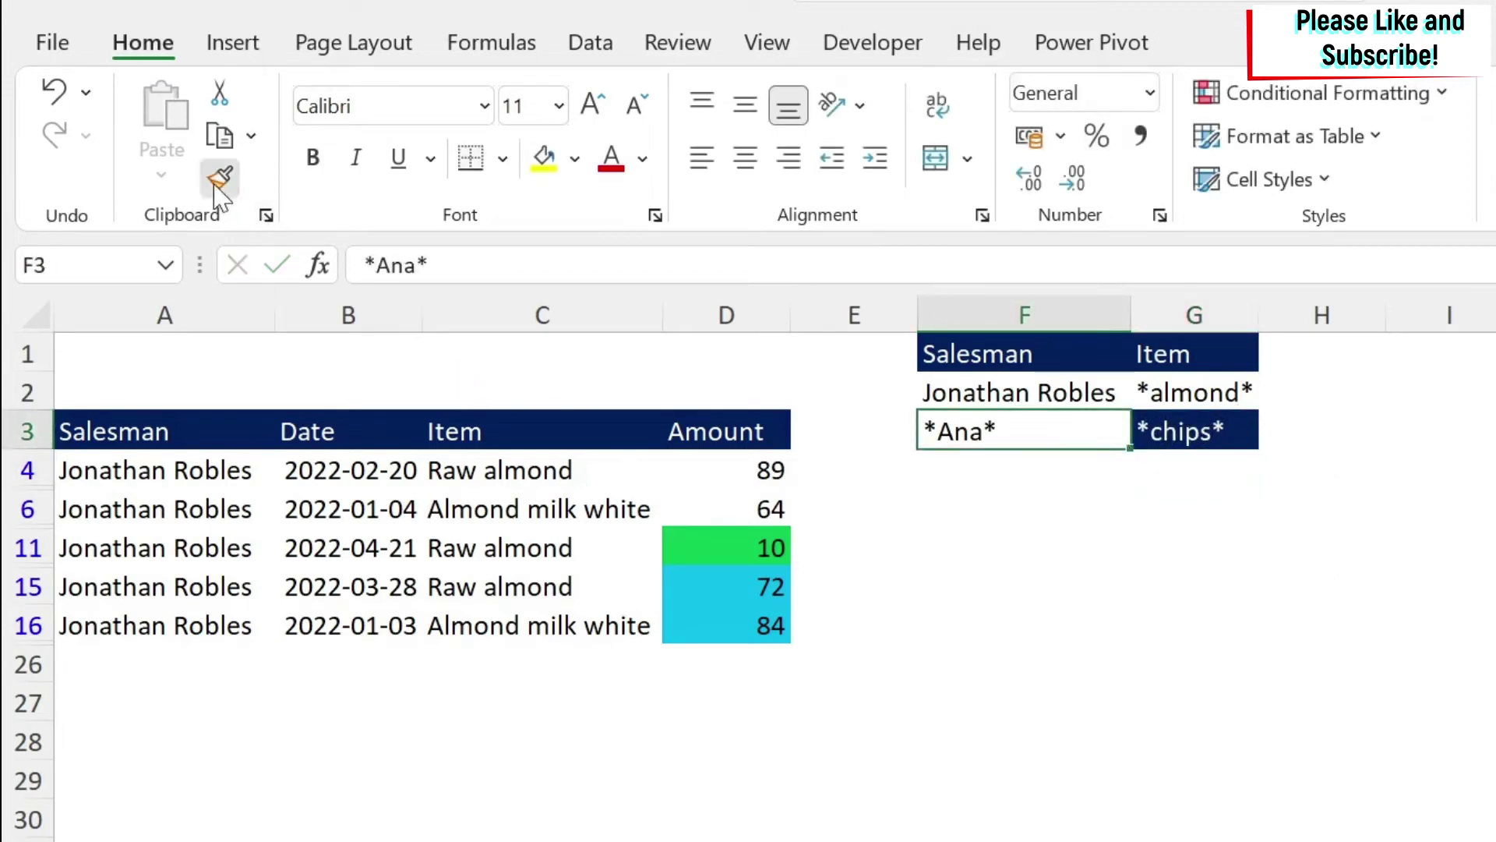
left_click(1192, 431)
left_click(1273, 547)
left_click_drag(990, 390, 1187, 382)
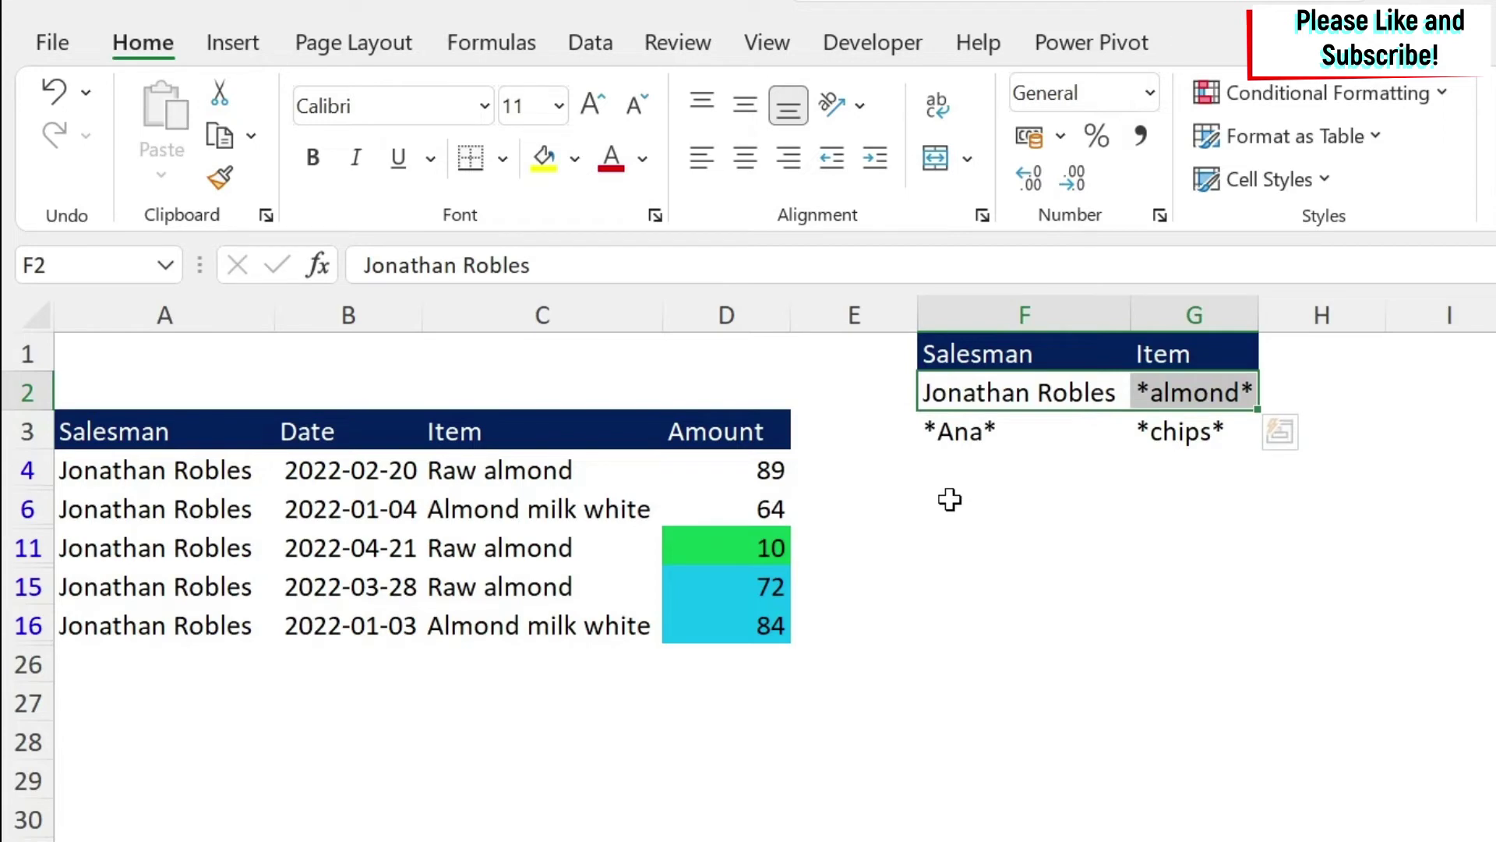
left_click(1183, 596)
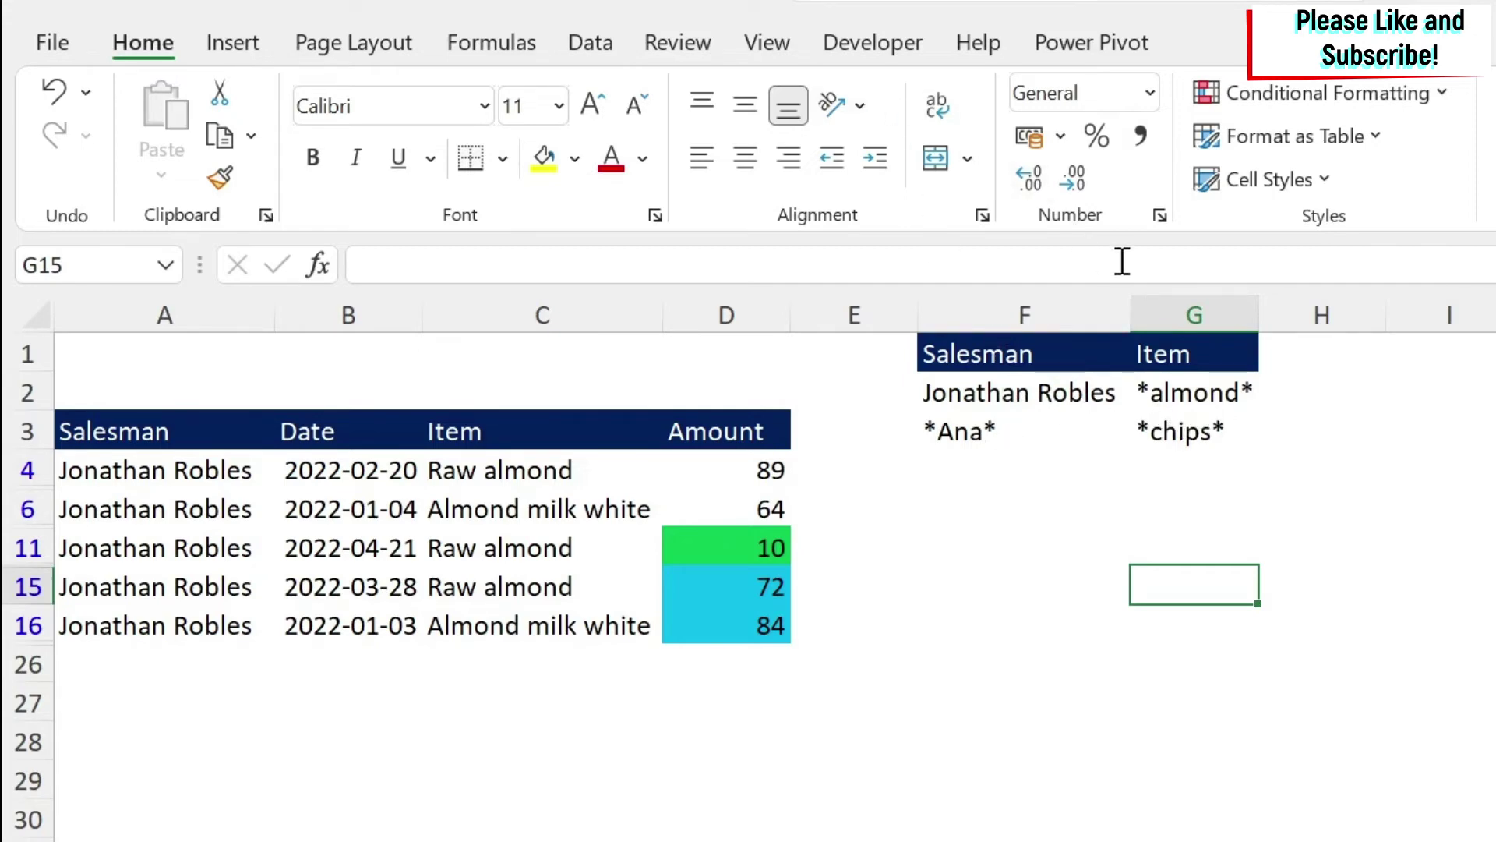
left_click(591, 46)
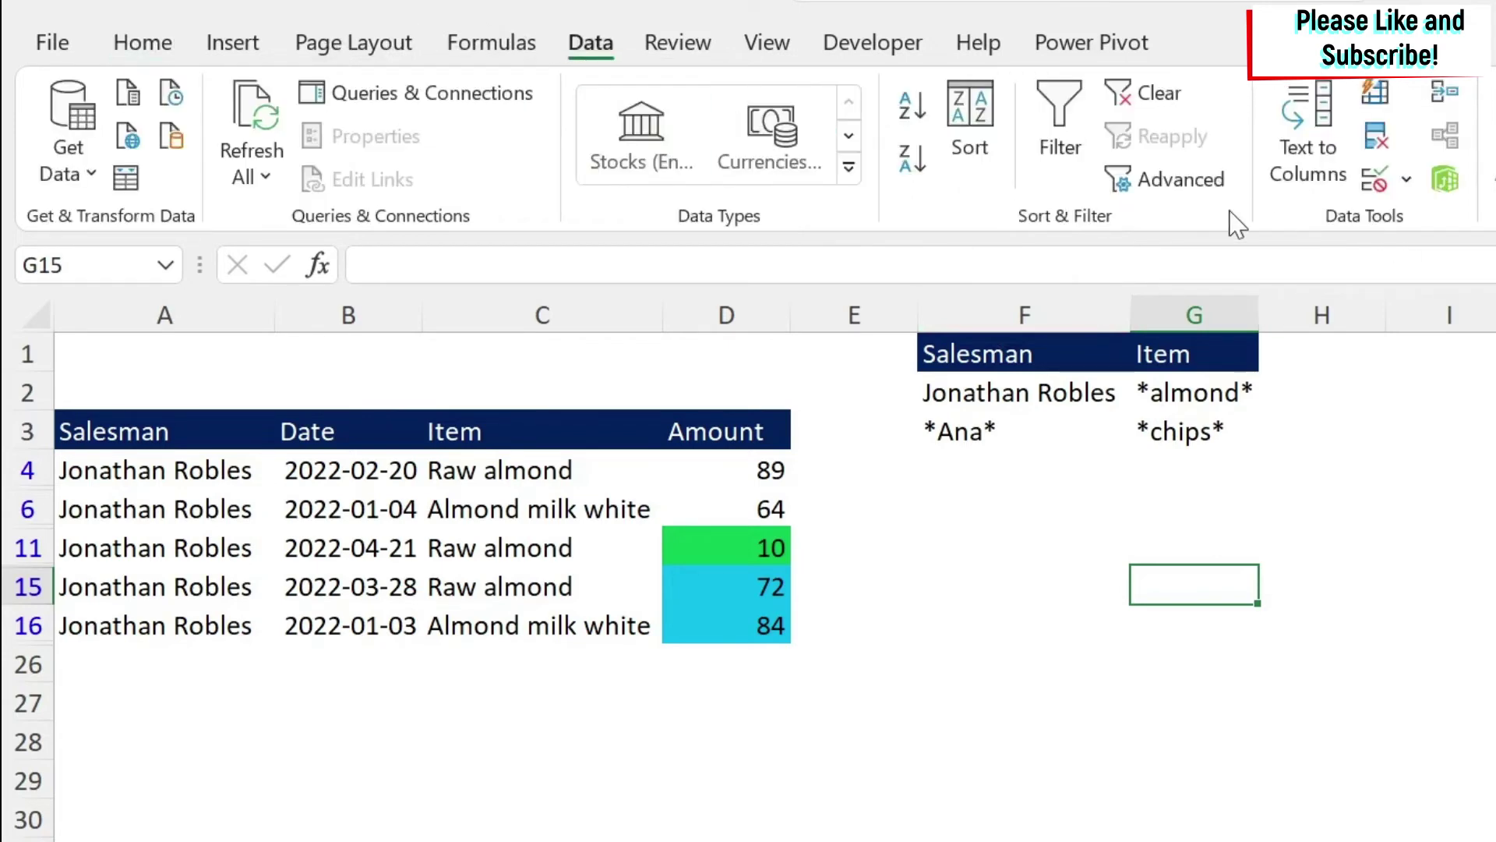
Step: Reapply the Advanced Filter with criteria range F1:G3 covering both criteria rows
left_click(1191, 184)
left_click(1465, 636)
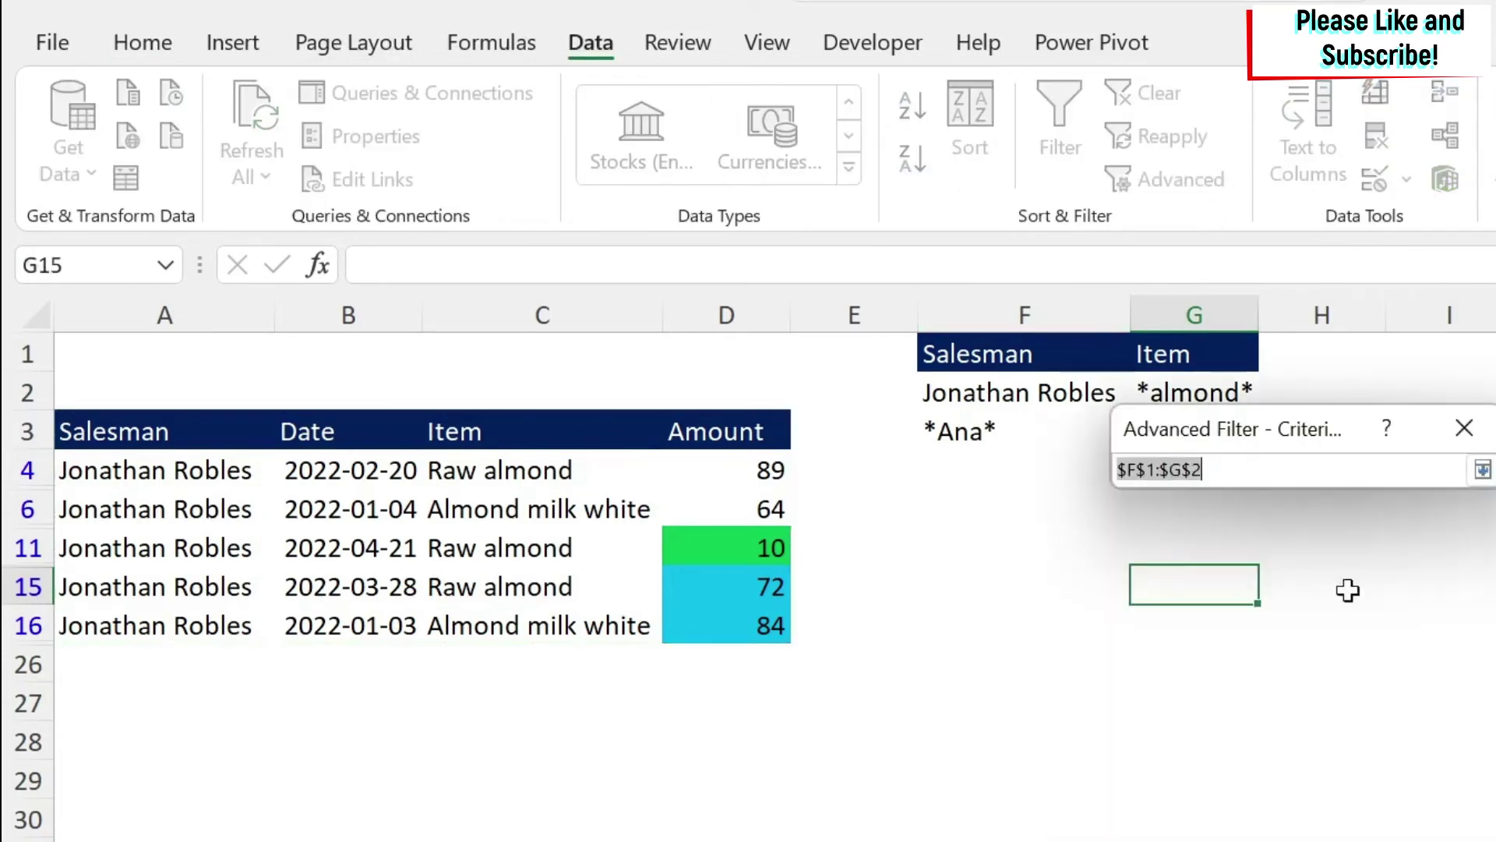
left_click_drag(962, 343, 1149, 424)
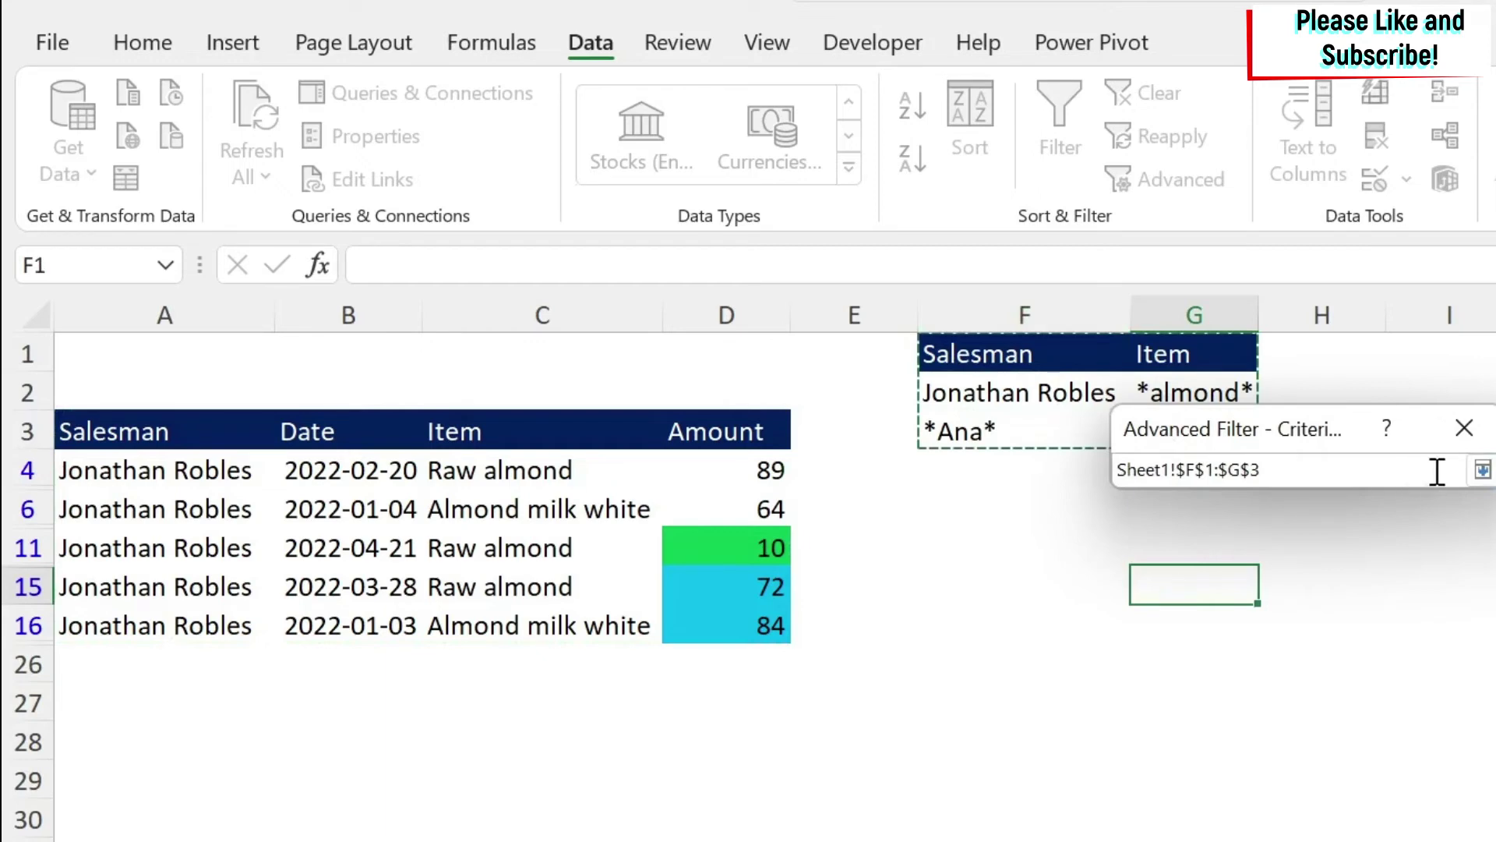
left_click(1482, 470)
left_click(1256, 788)
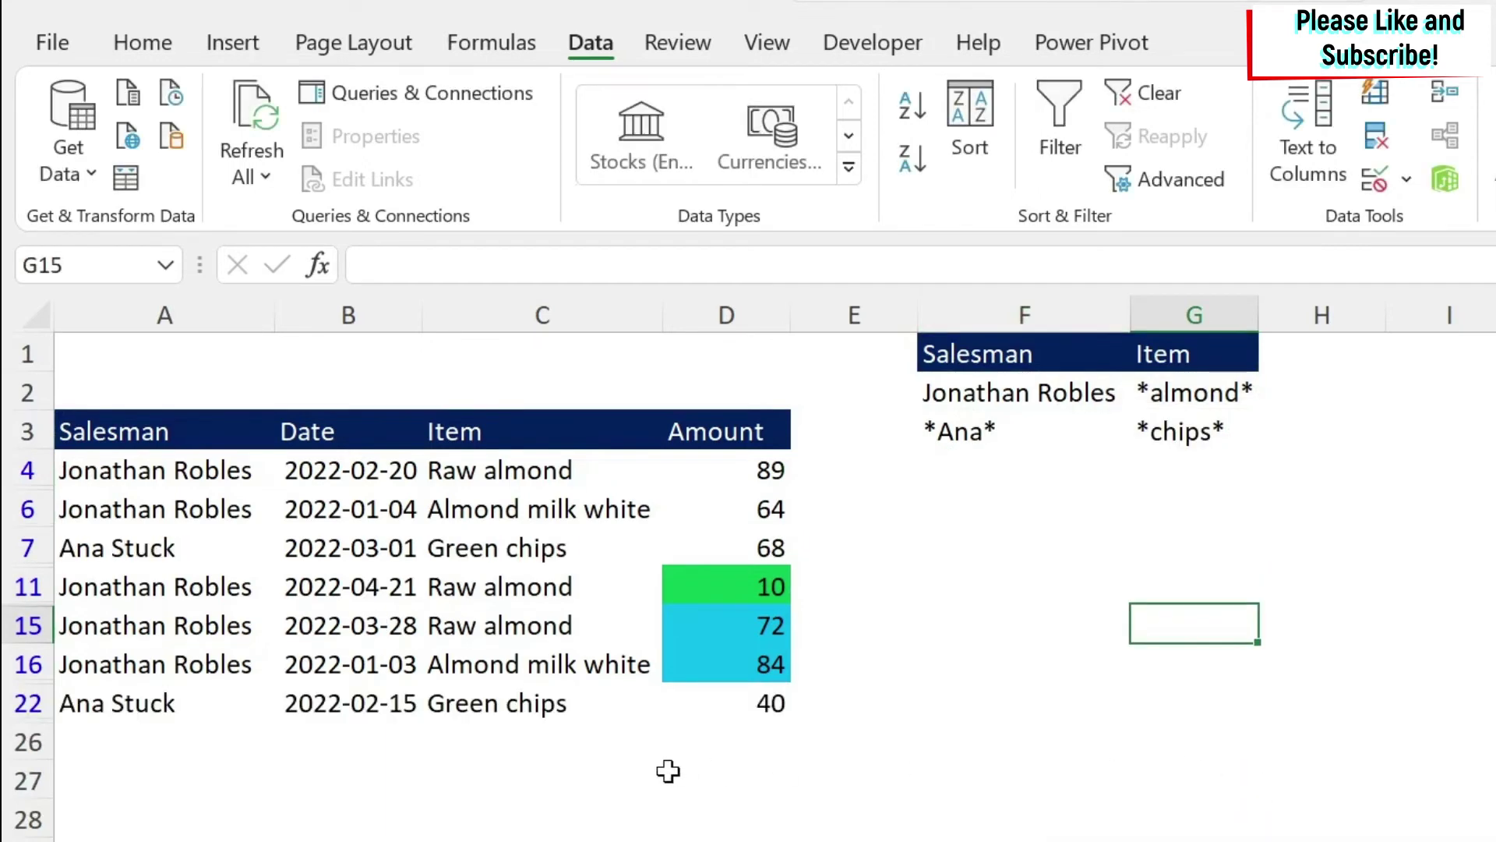
Step: Inspect the newly shown Green chips rows 7 and 22, the Item list and the Amount column
left_click(113, 541)
left_click(499, 544)
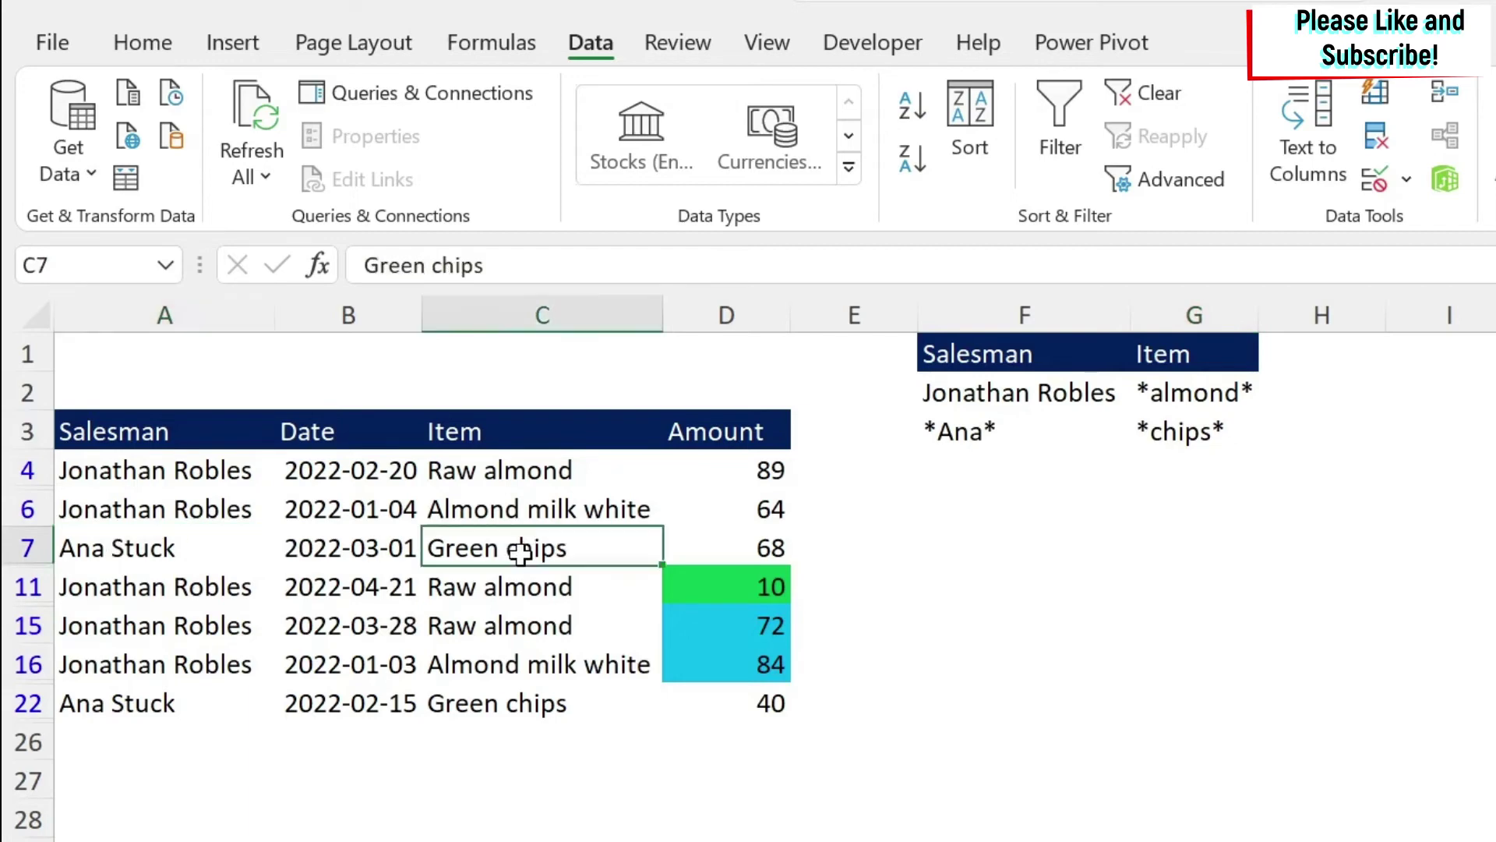
left_click(87, 559)
left_click(148, 706)
left_click(484, 704)
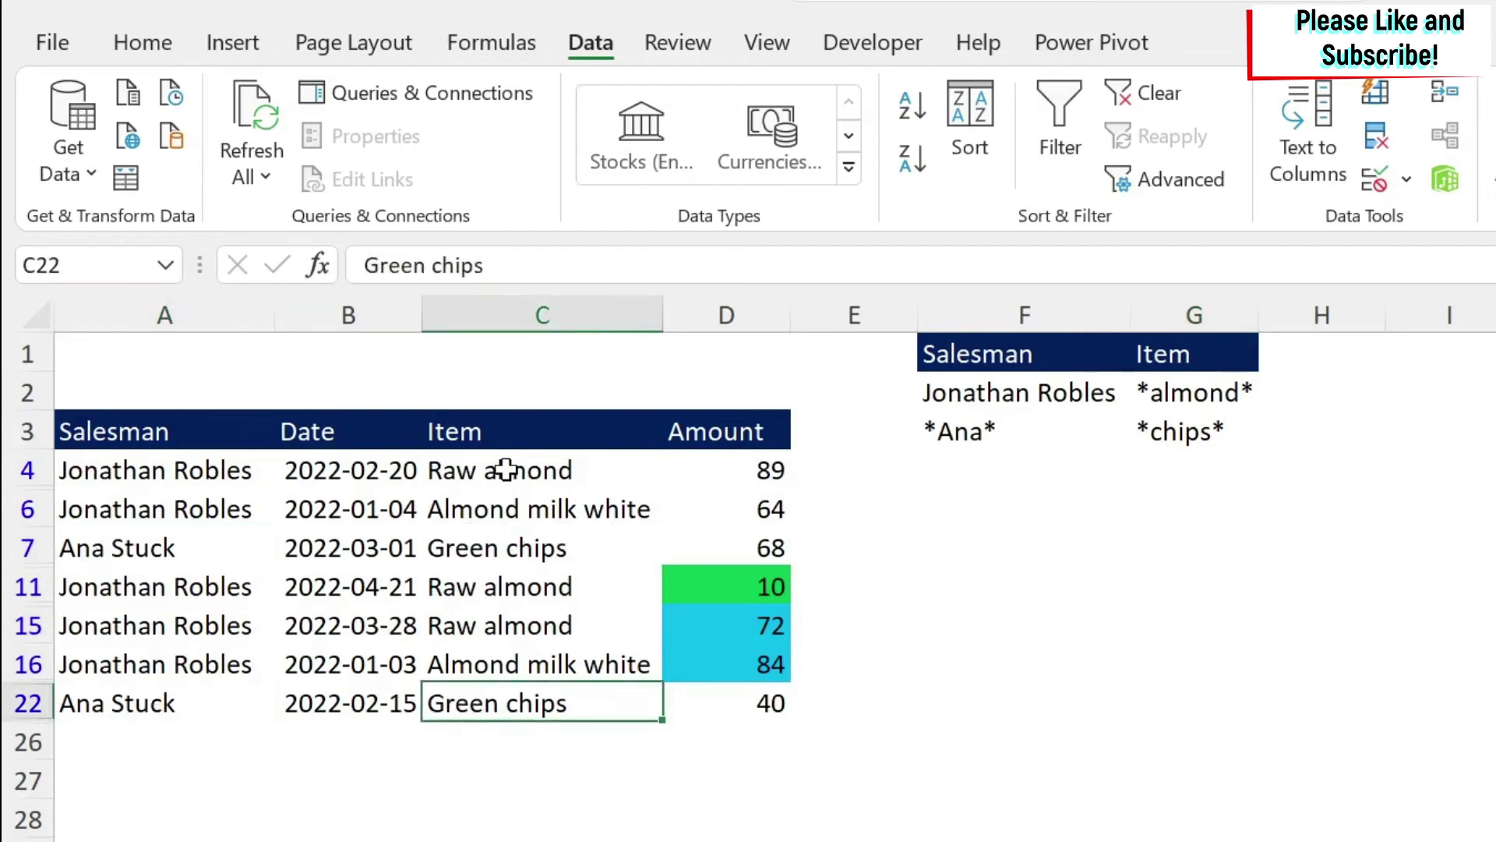
left_click_drag(499, 467, 505, 611)
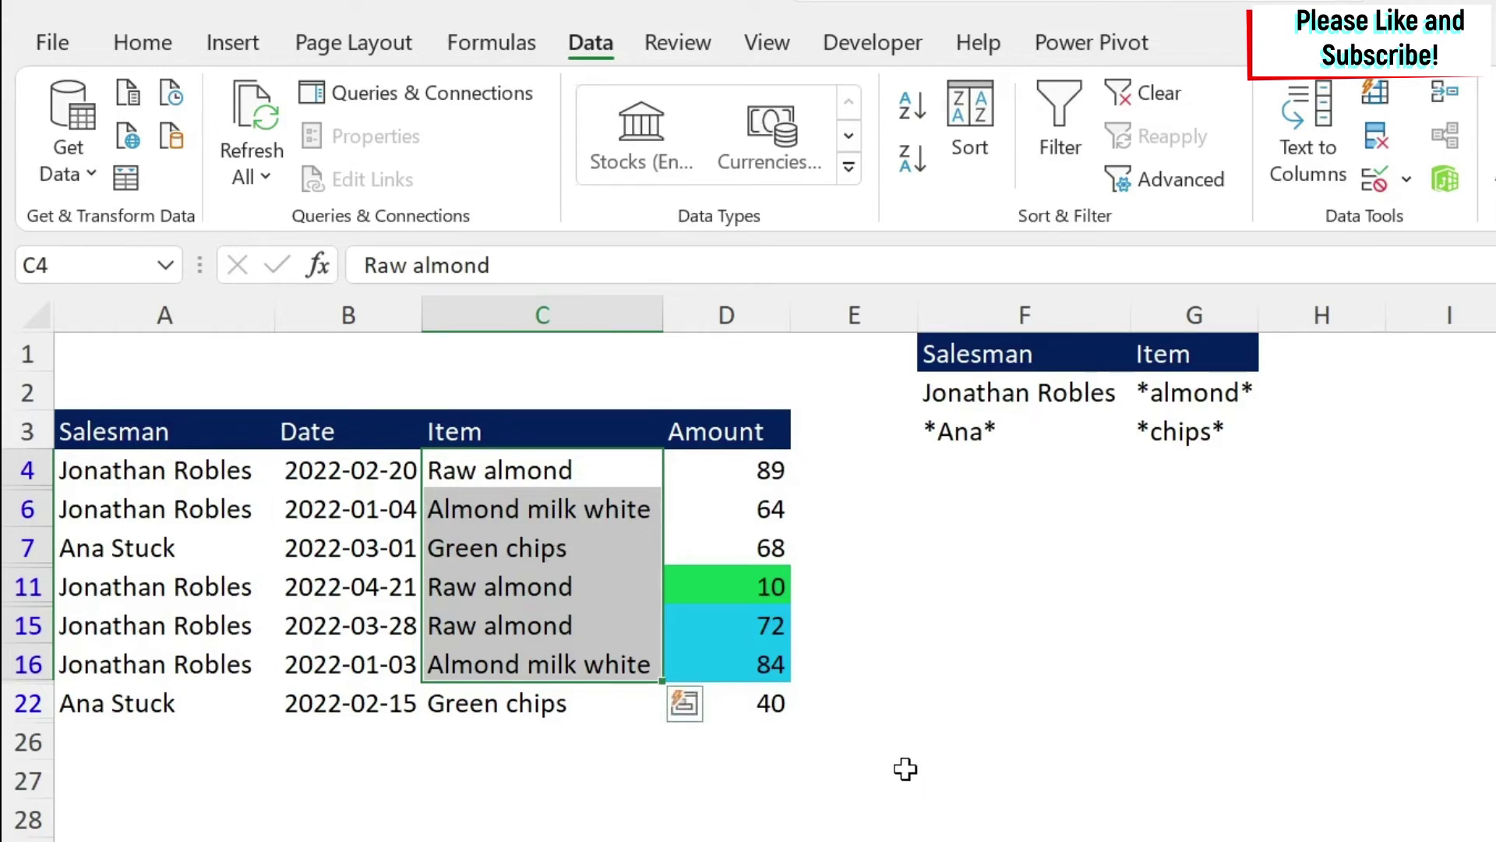
left_click(755, 583)
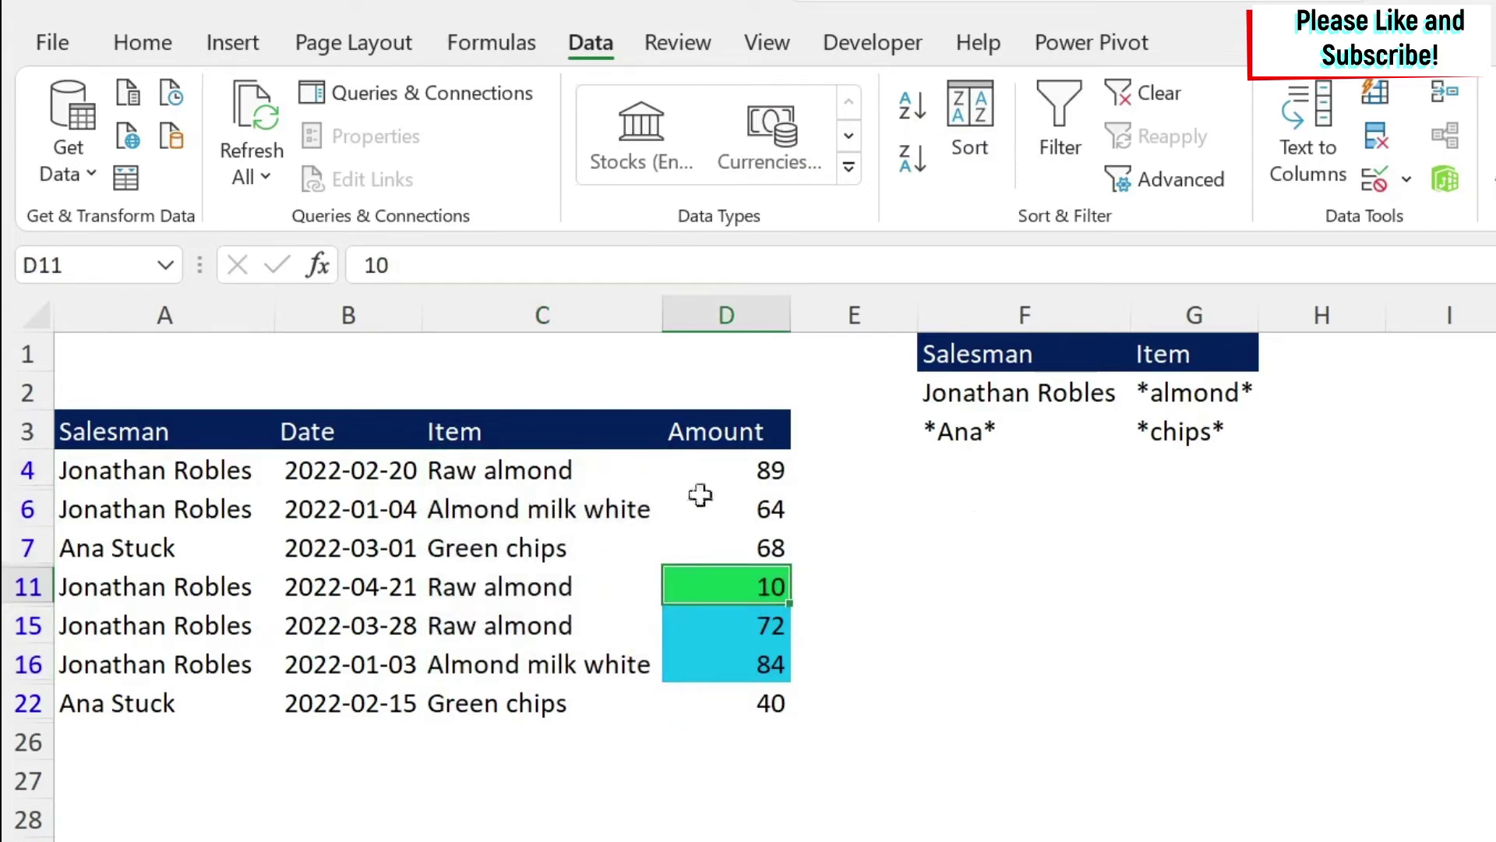
left_click(728, 428)
Step: Copy the Amount header to H1 and enter >10 in H2 and H3
key("ctrl+c")
left_click(1289, 341)
key("ctrl+v")
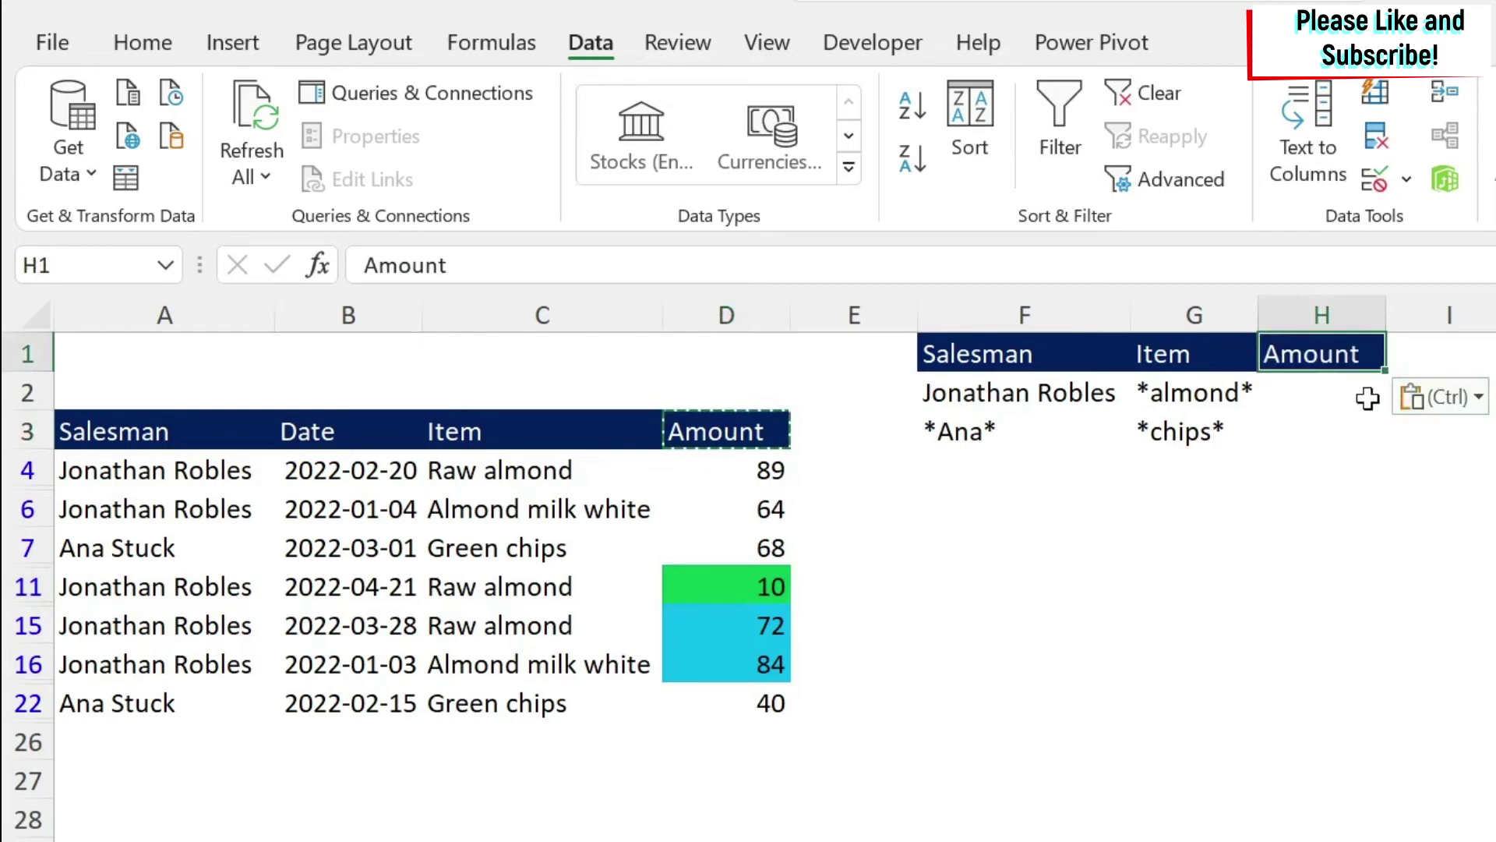
left_click(1366, 394)
type(">")
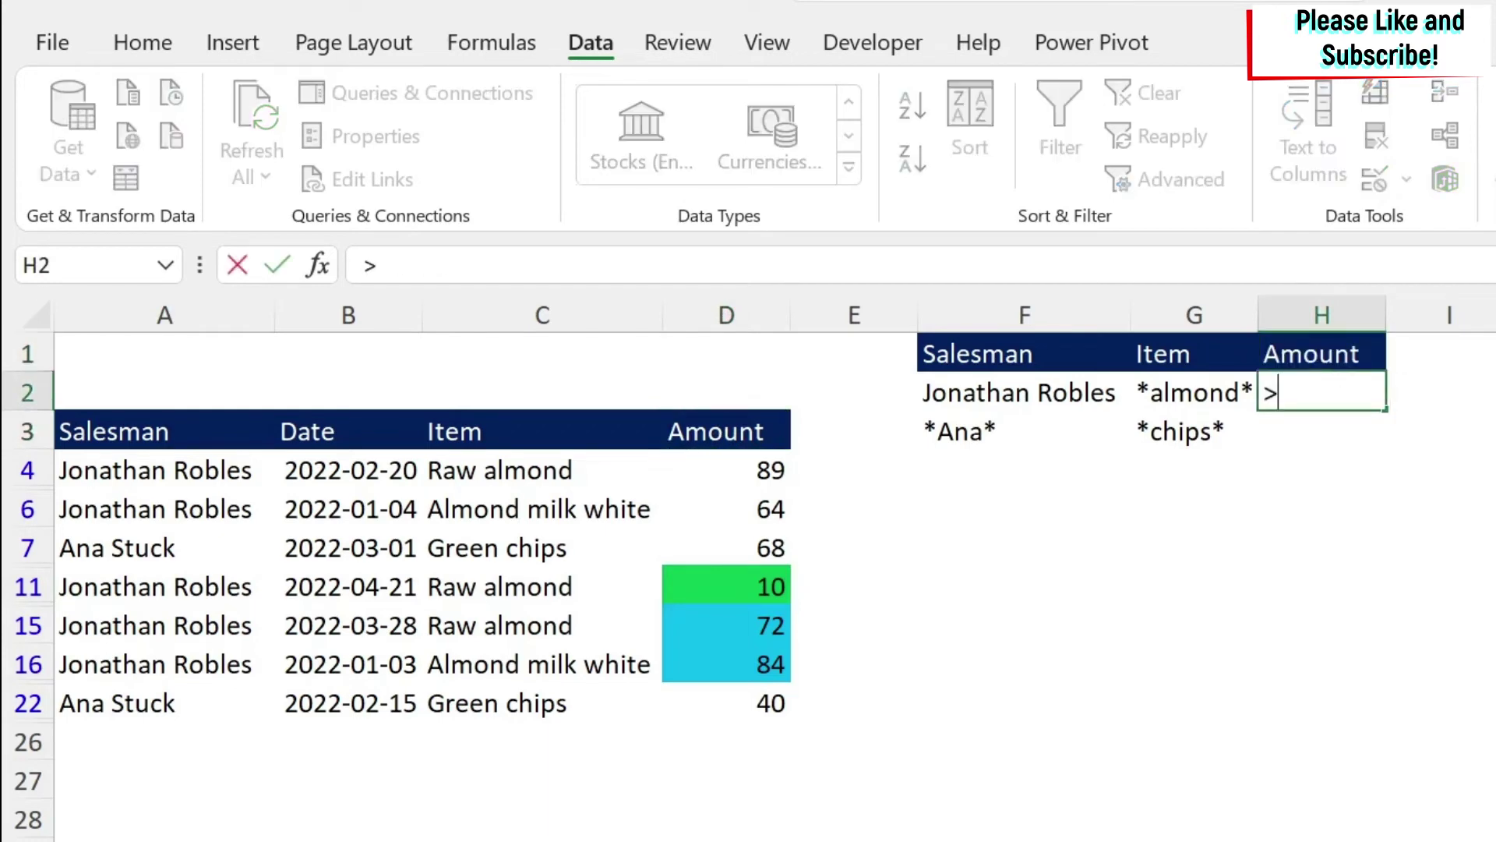
type("10")
key("Return")
type(">")
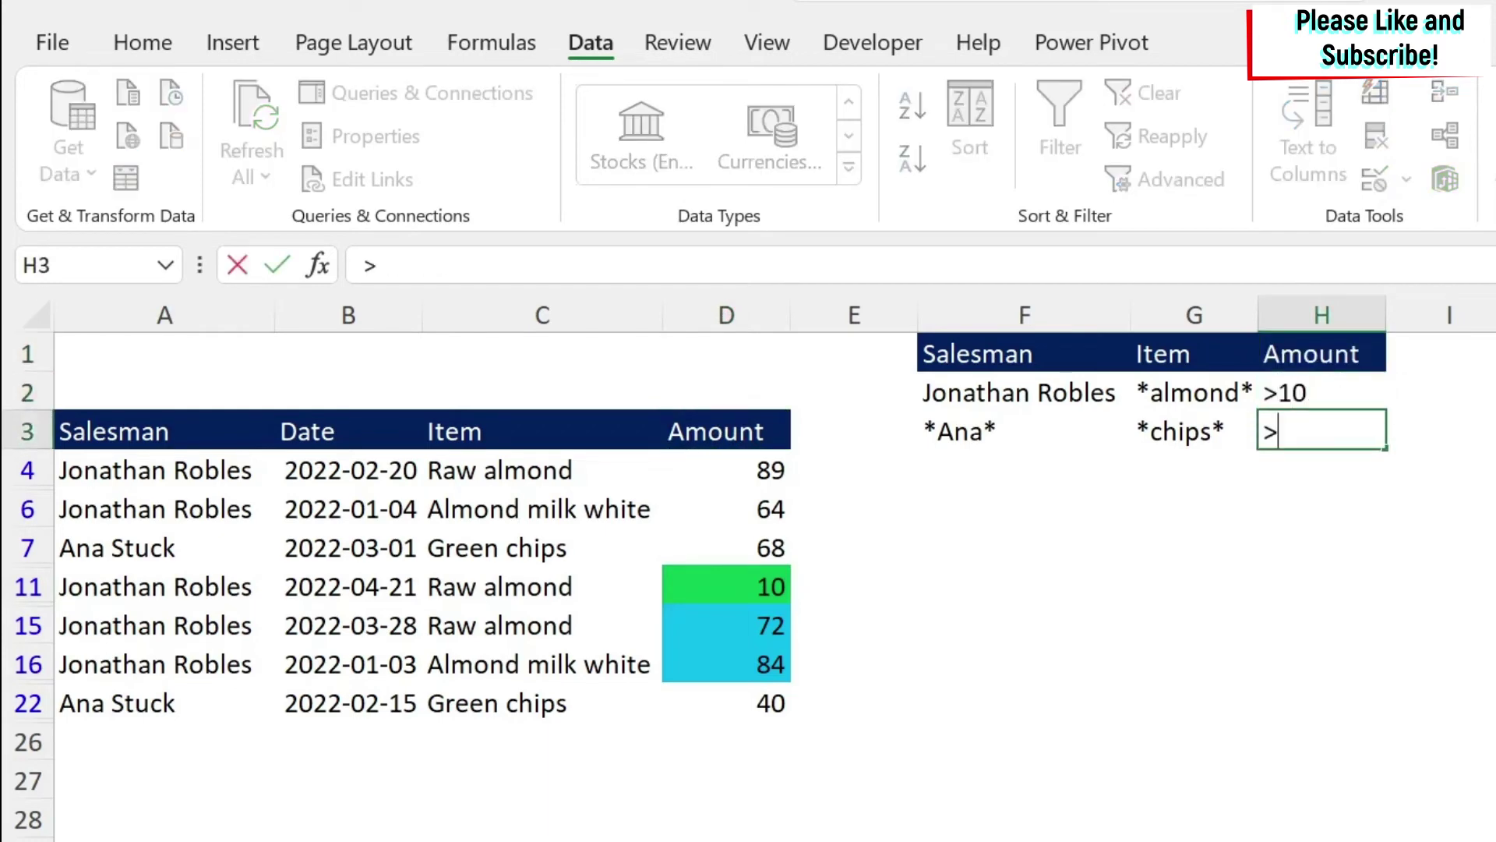
type("10")
key("Return")
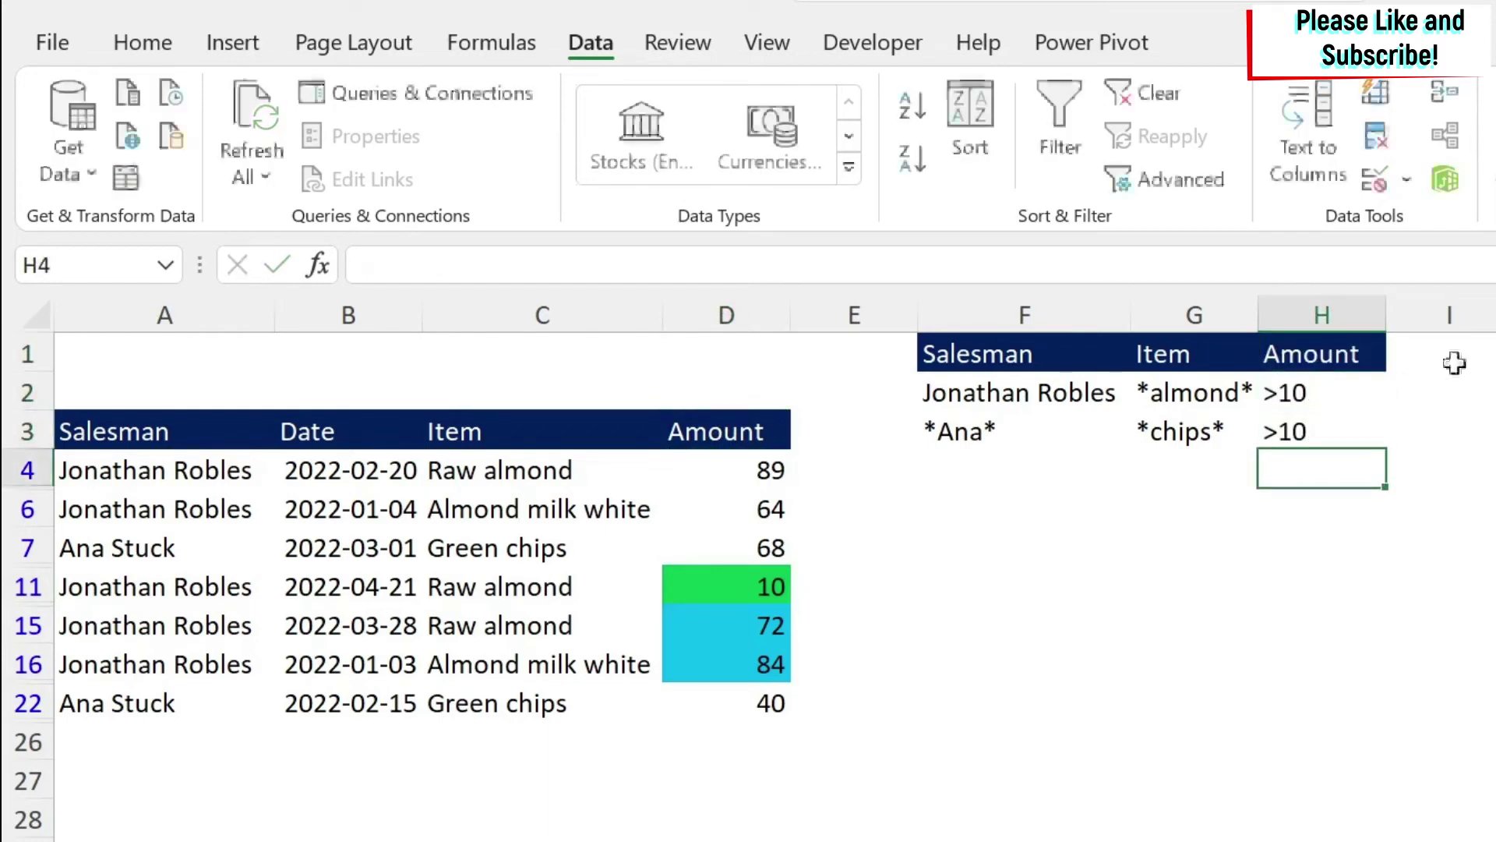
Step: Check each criterion in the rows F2:H2 and F3:H3
left_click(972, 395)
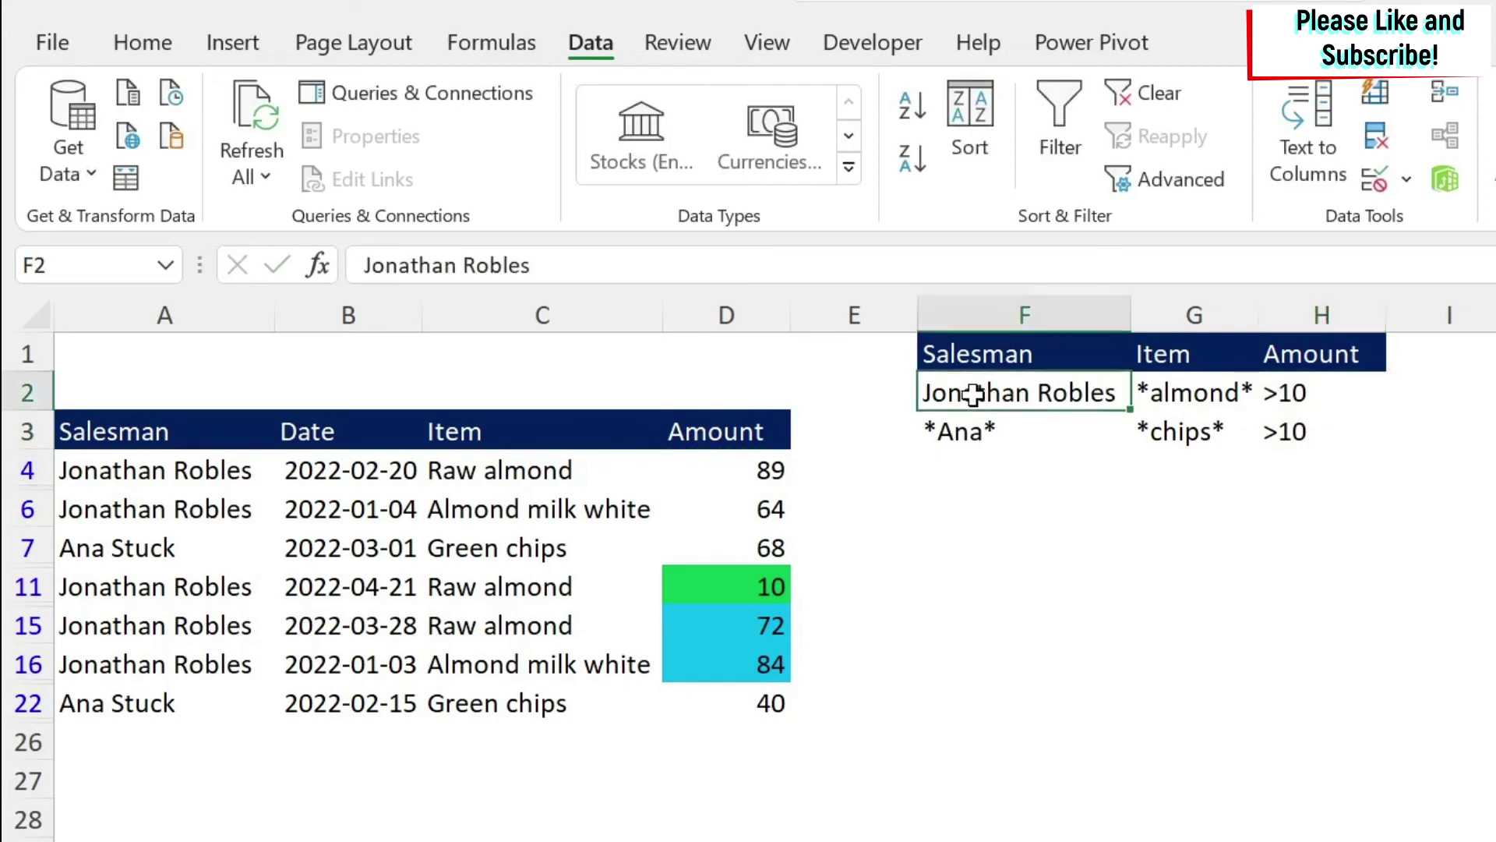
left_click(1194, 395)
left_click(1317, 392)
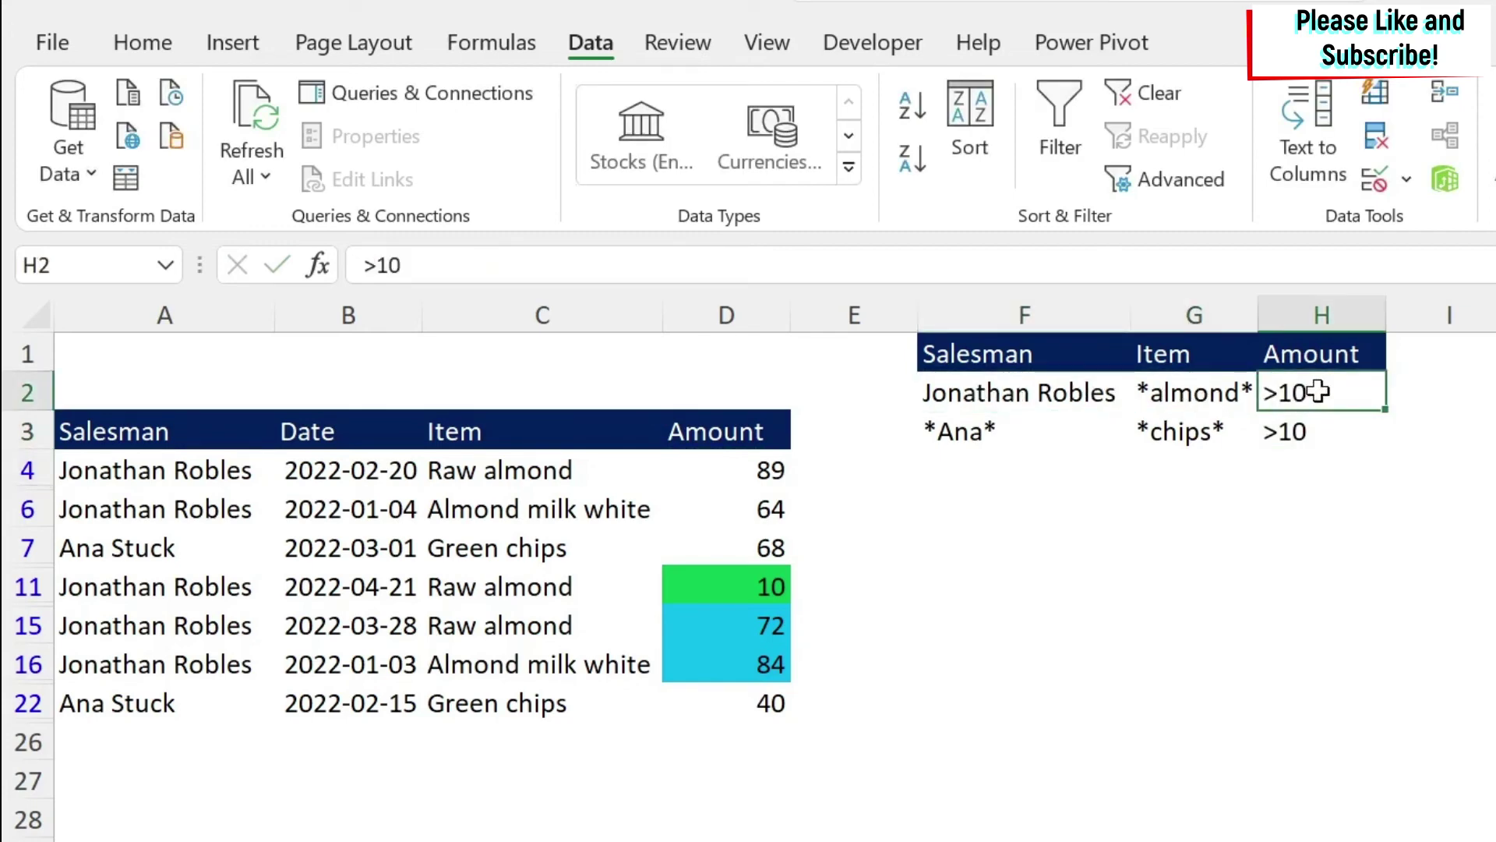
left_click(980, 428)
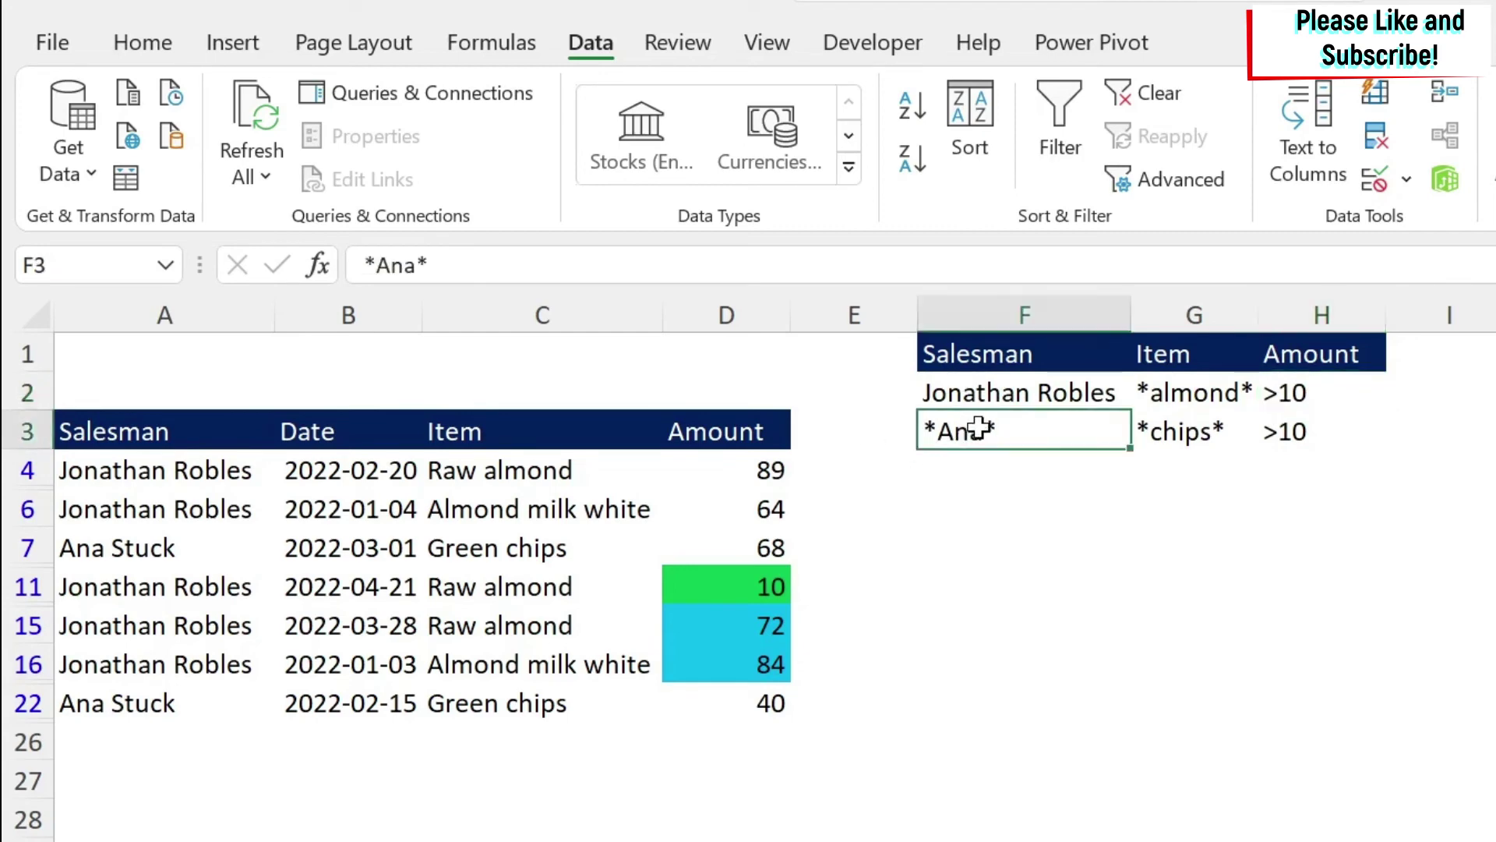
left_click(1174, 431)
left_click(1329, 427)
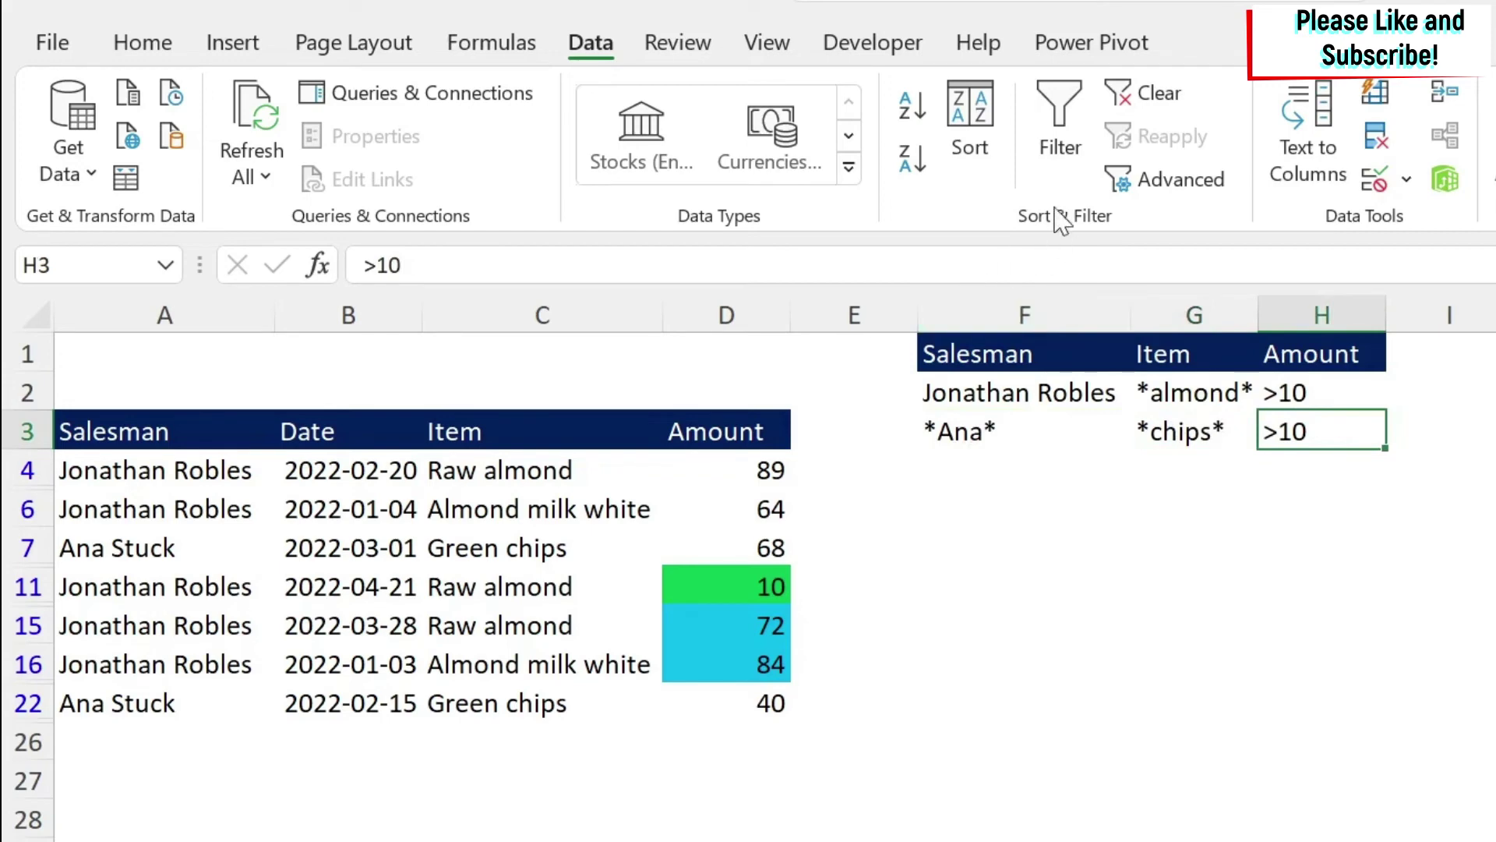
Step: Reapply the Advanced Filter with criteria range F1:H3, dropping the amount-10 row
left_click(1171, 204)
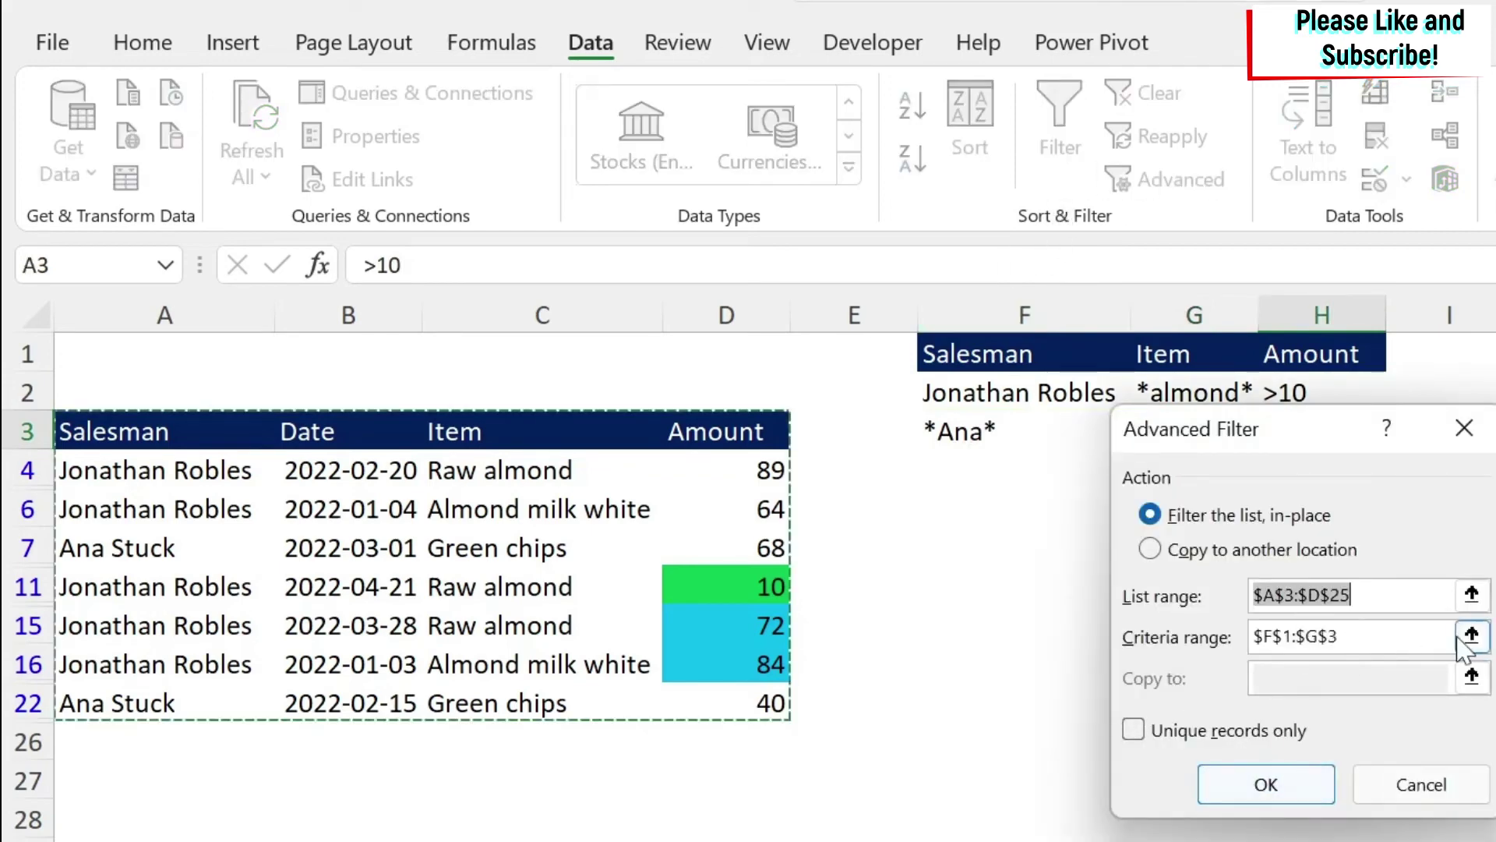
left_click(1467, 674)
left_click_drag(962, 343, 1296, 431)
left_click_drag(1300, 515, 1295, 576)
left_click(1475, 598)
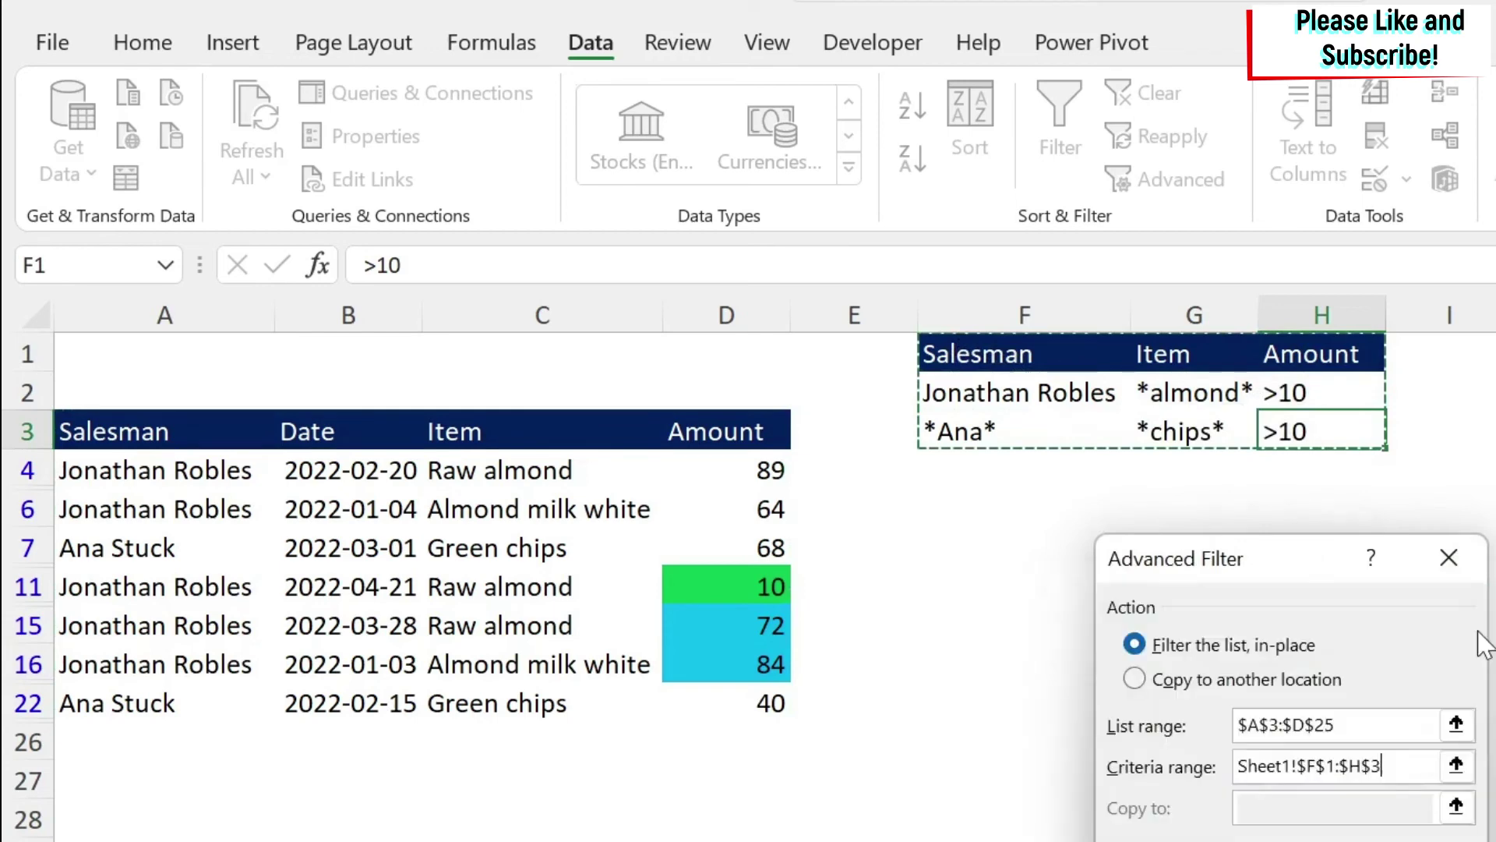
key("Return")
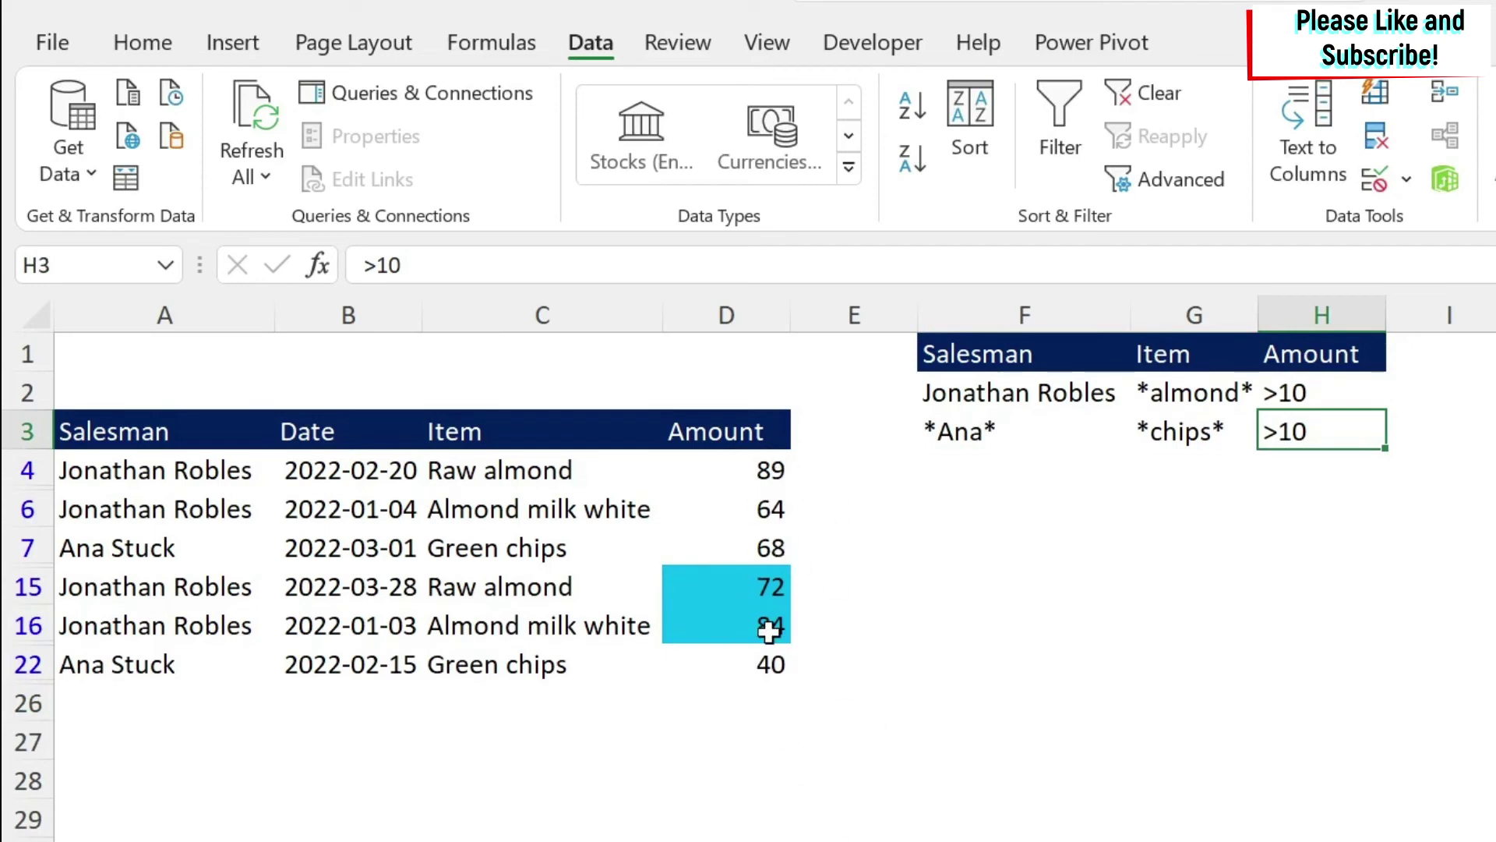
left_click(1336, 344)
Step: Copy the Amount header to I1 and enter <70 in I2 and I3
key("ctrl+c")
left_click(1478, 355)
key("ctrl+v")
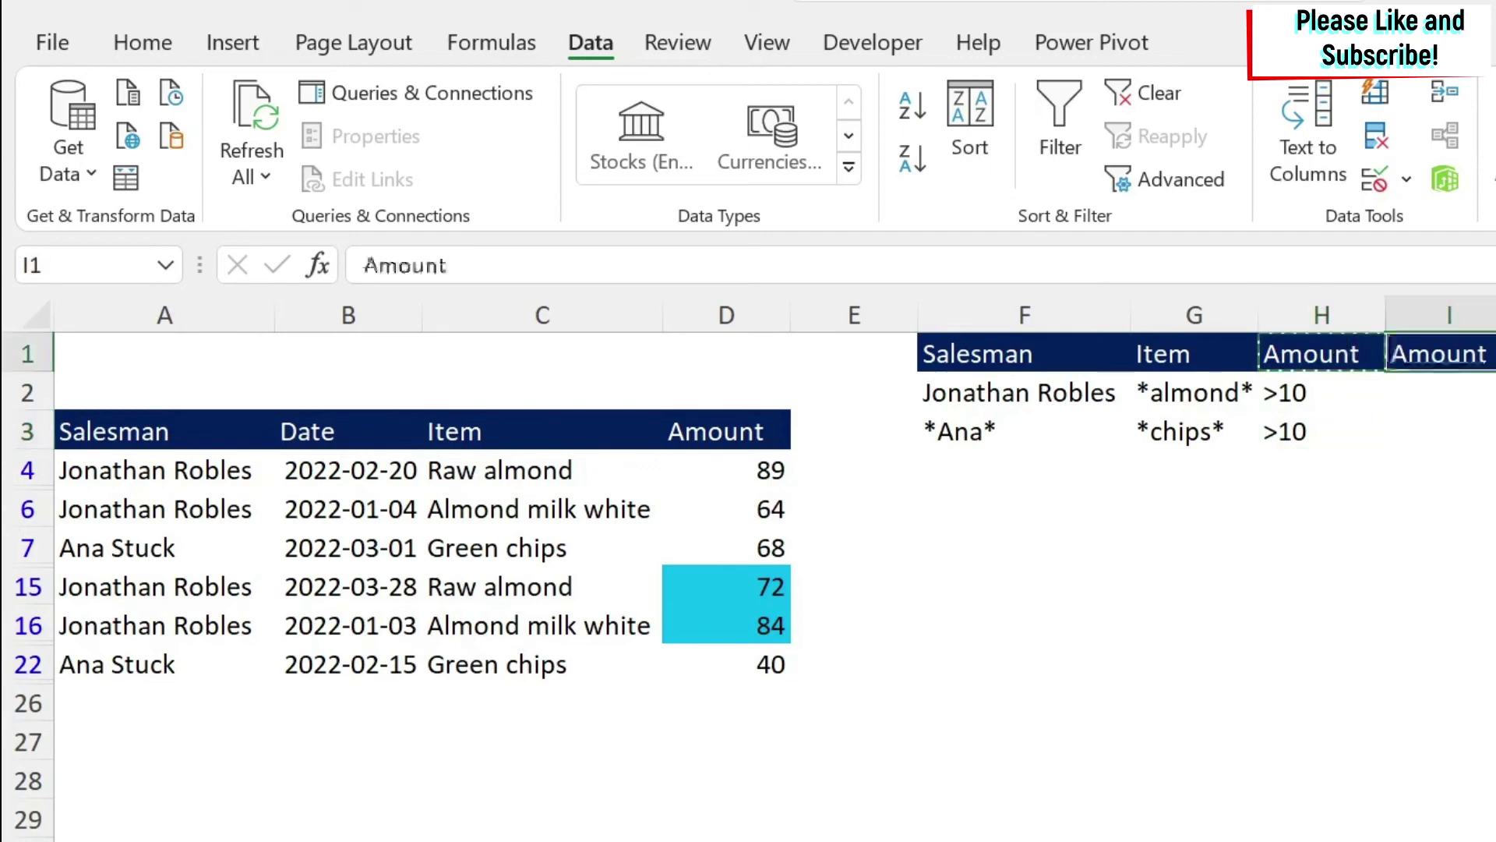
left_click(1480, 390)
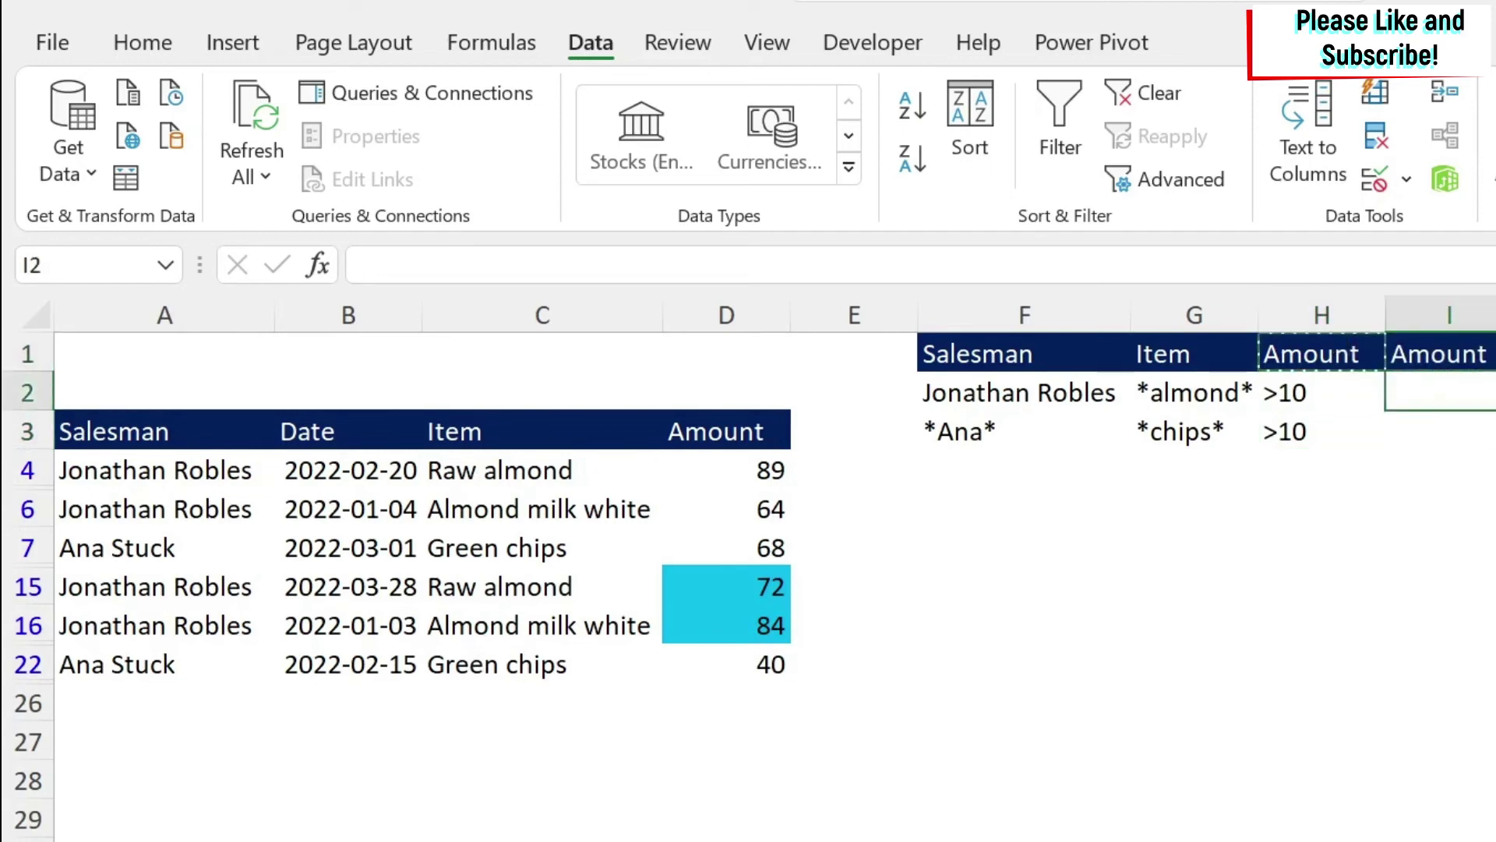
type("<70")
key("Return")
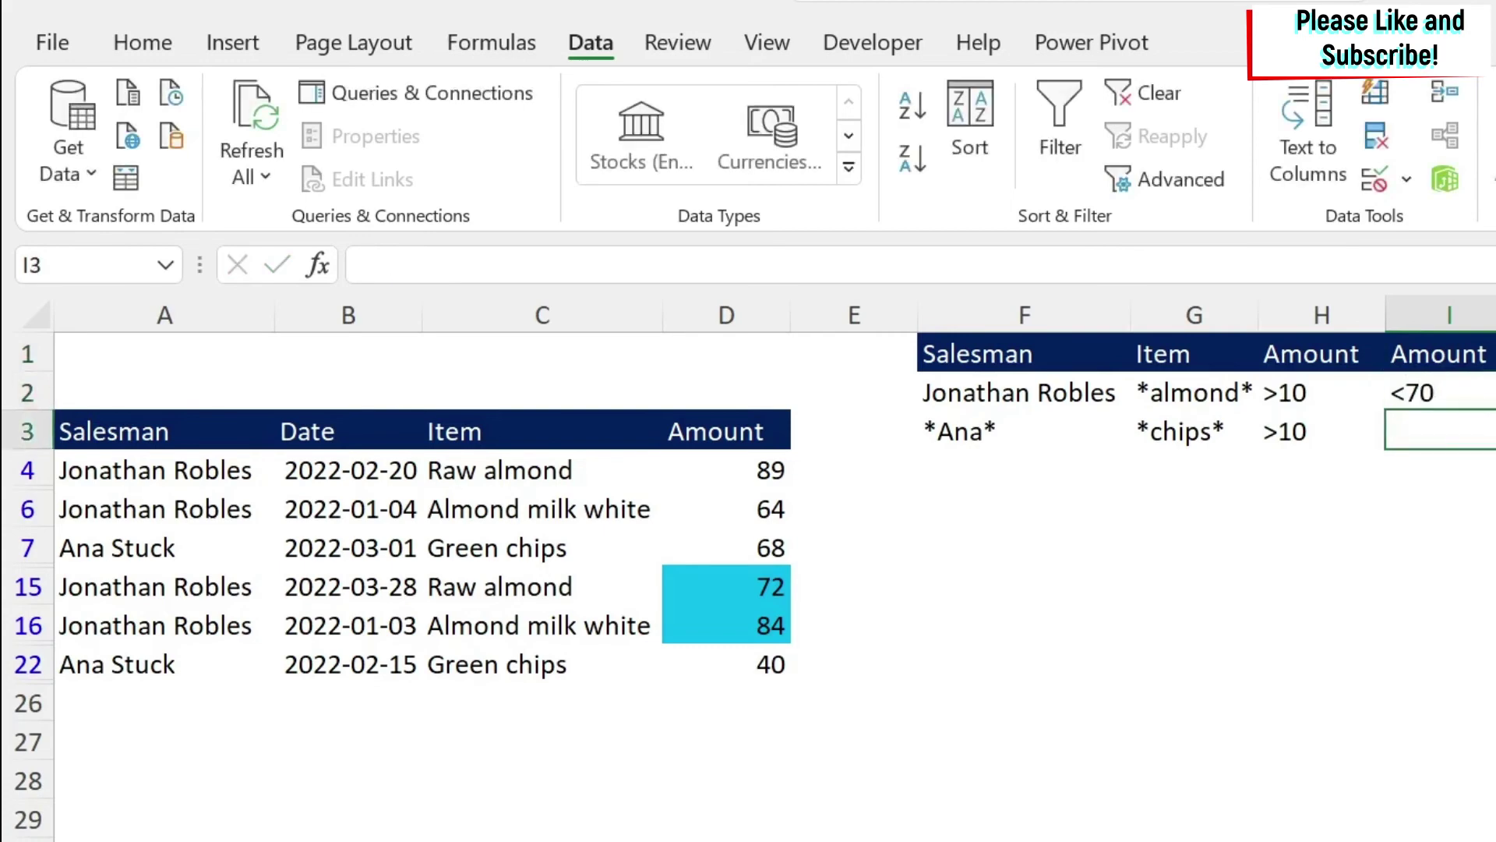
type("<70")
key("Return")
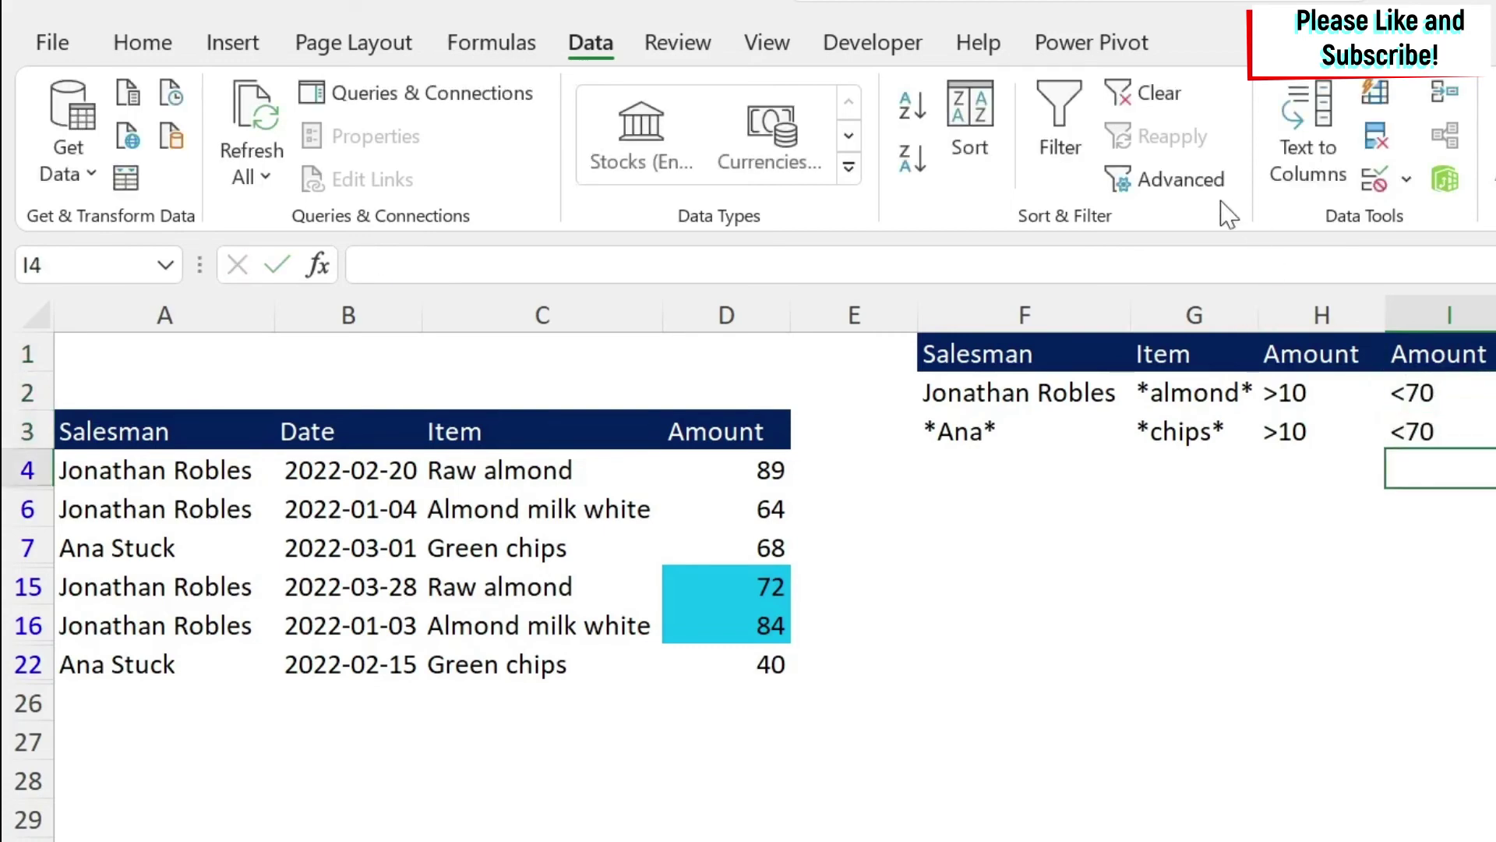
Step: Reapply the Advanced Filter with criteria range F1:I3, leaving amounts 64, 68 and 40
left_click(1206, 190)
left_click(1461, 772)
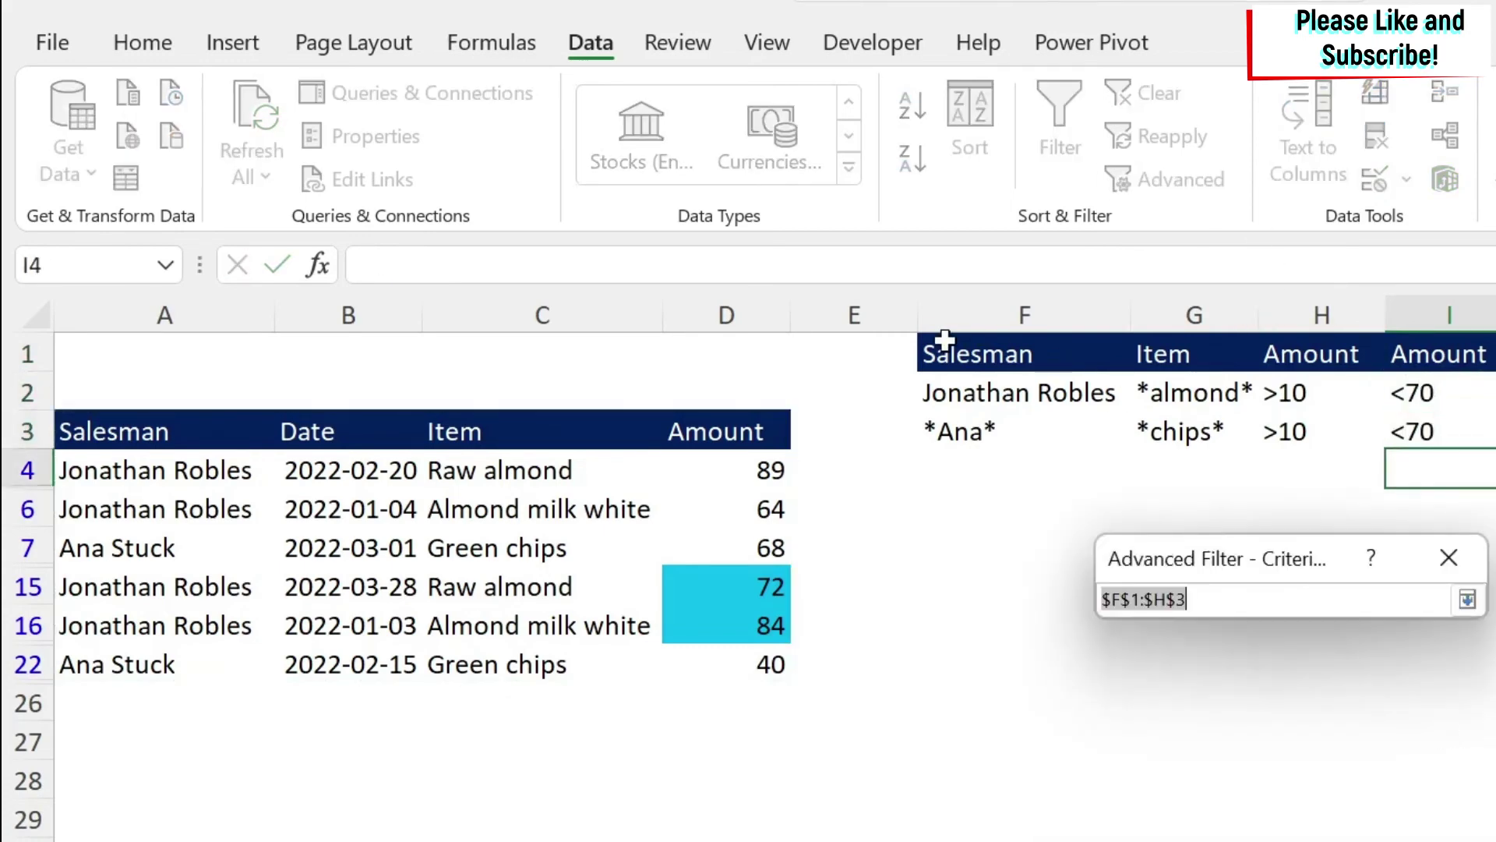
left_click_drag(945, 339, 1403, 434)
left_click(1468, 599)
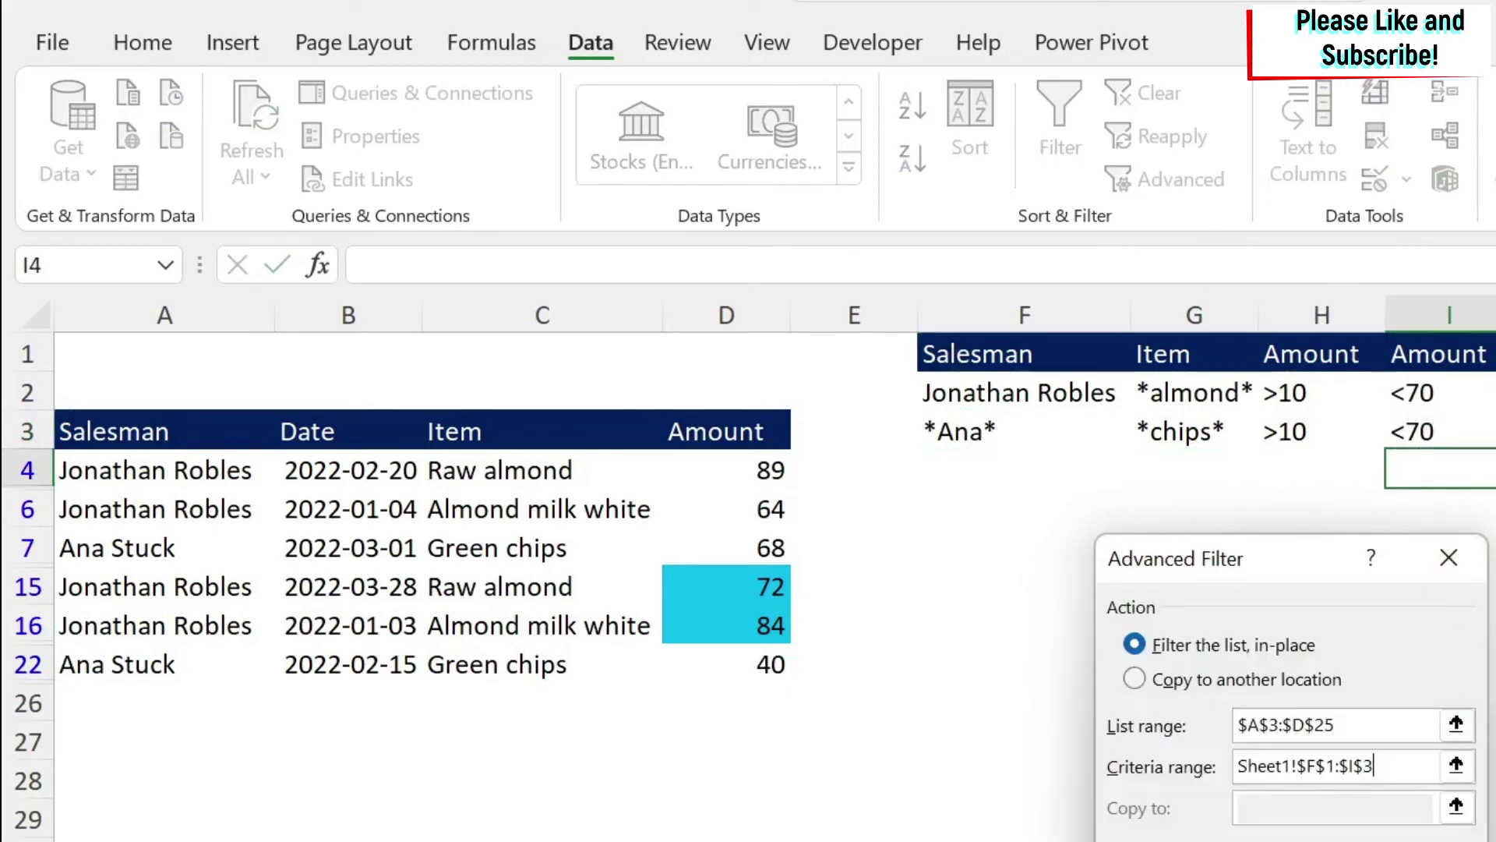
key("Return")
left_click(1004, 697)
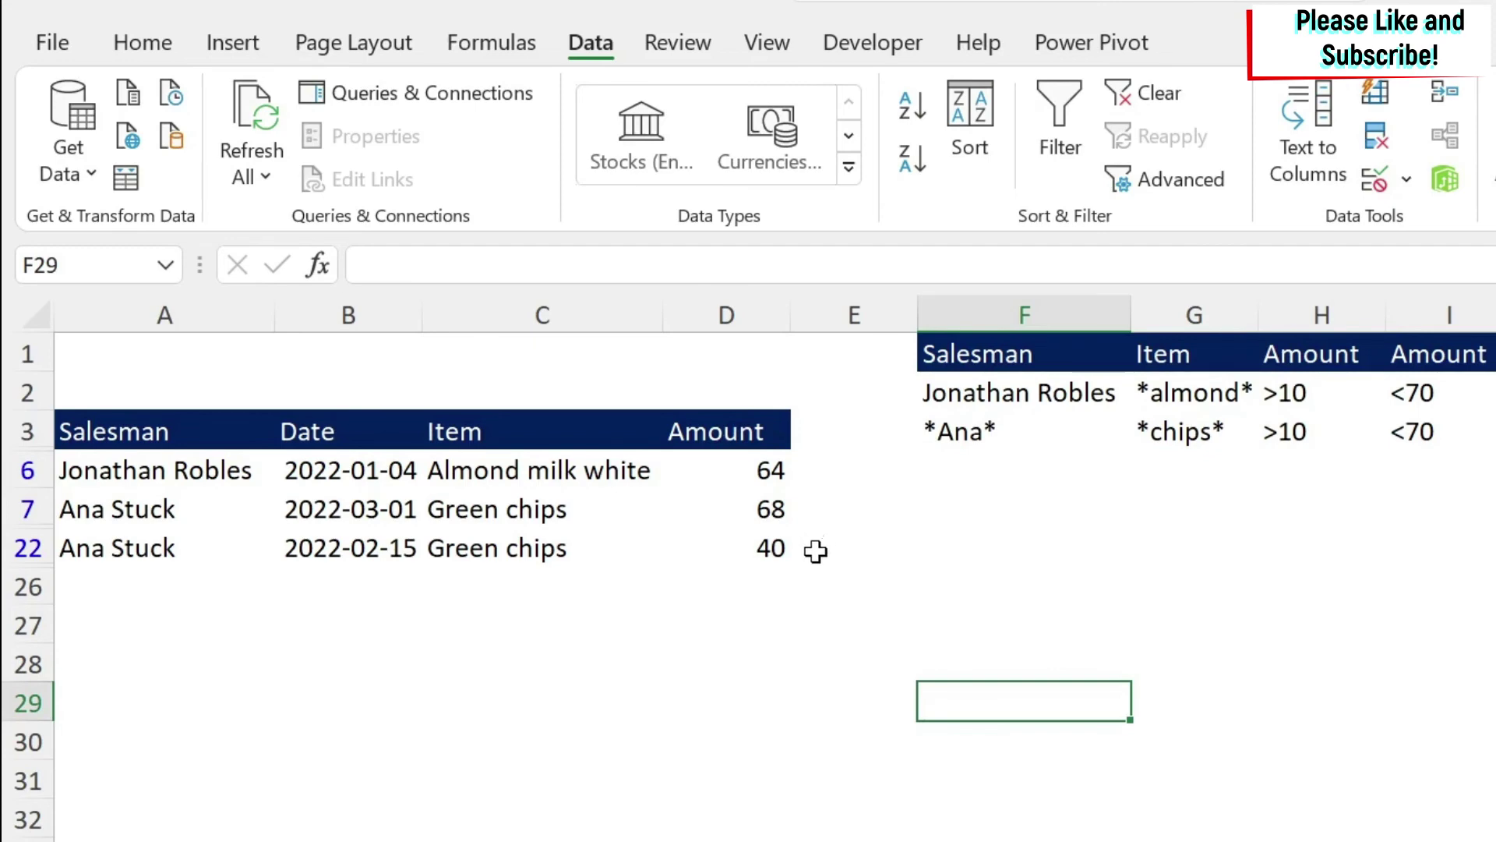
left_click(1042, 519)
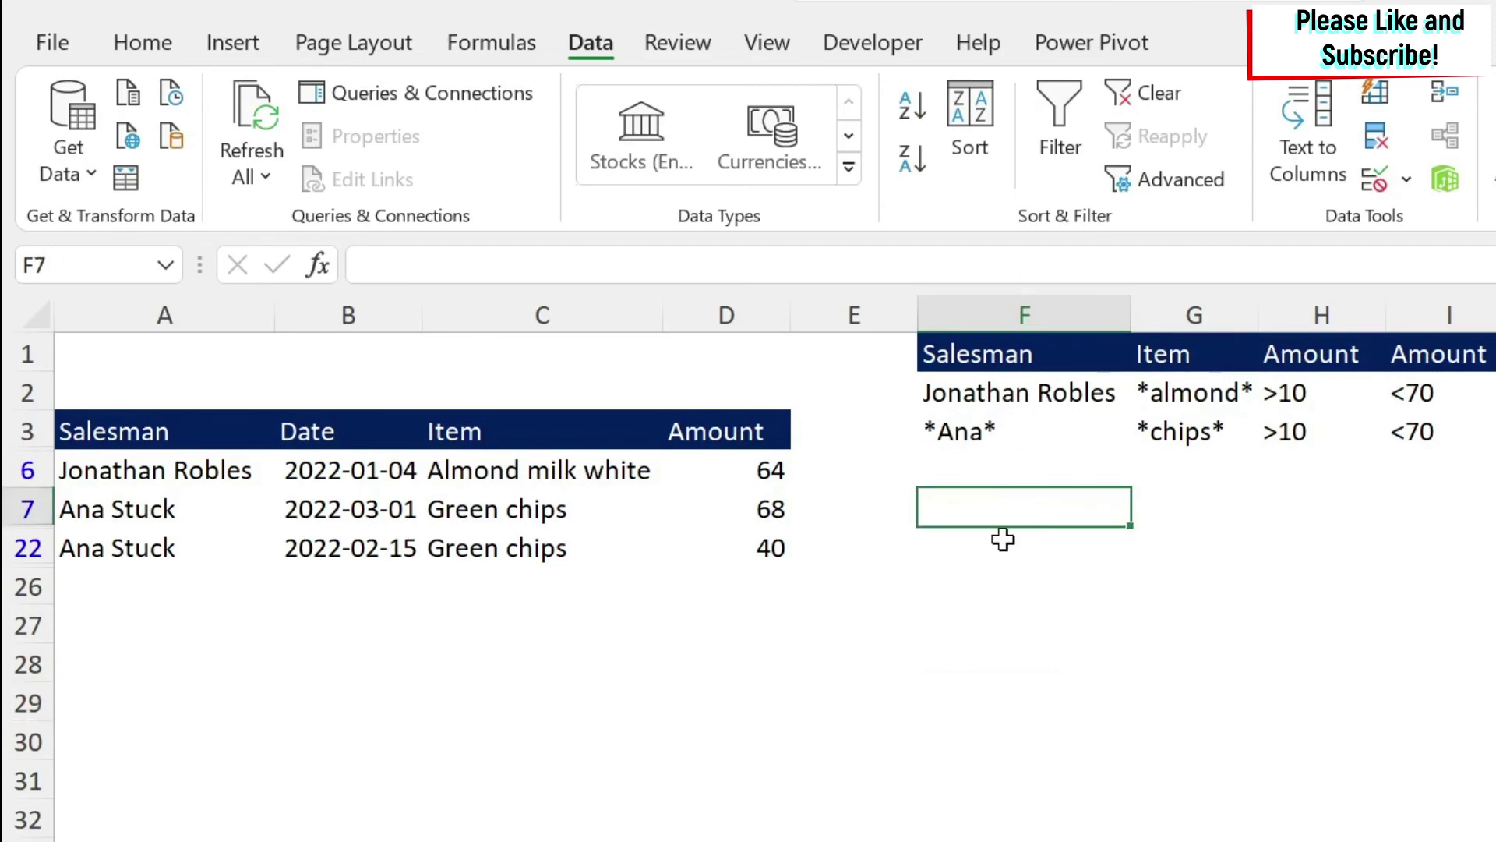
Step: Blank out the Advanced Filter criteria range and apply it so all sales rows reappear
left_click(1126, 187)
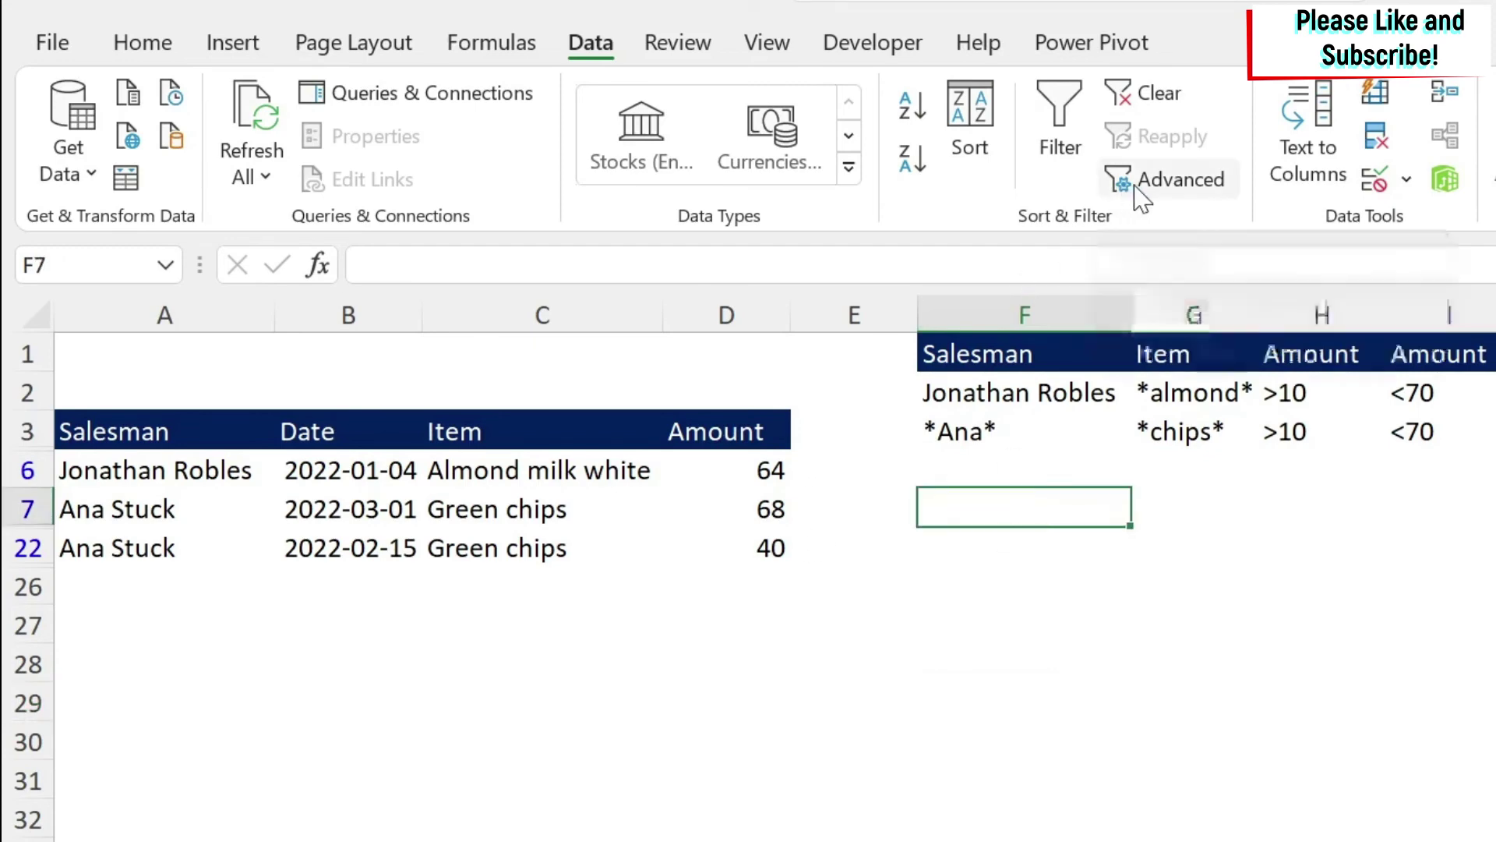
left_click_drag(1438, 765, 1046, 749)
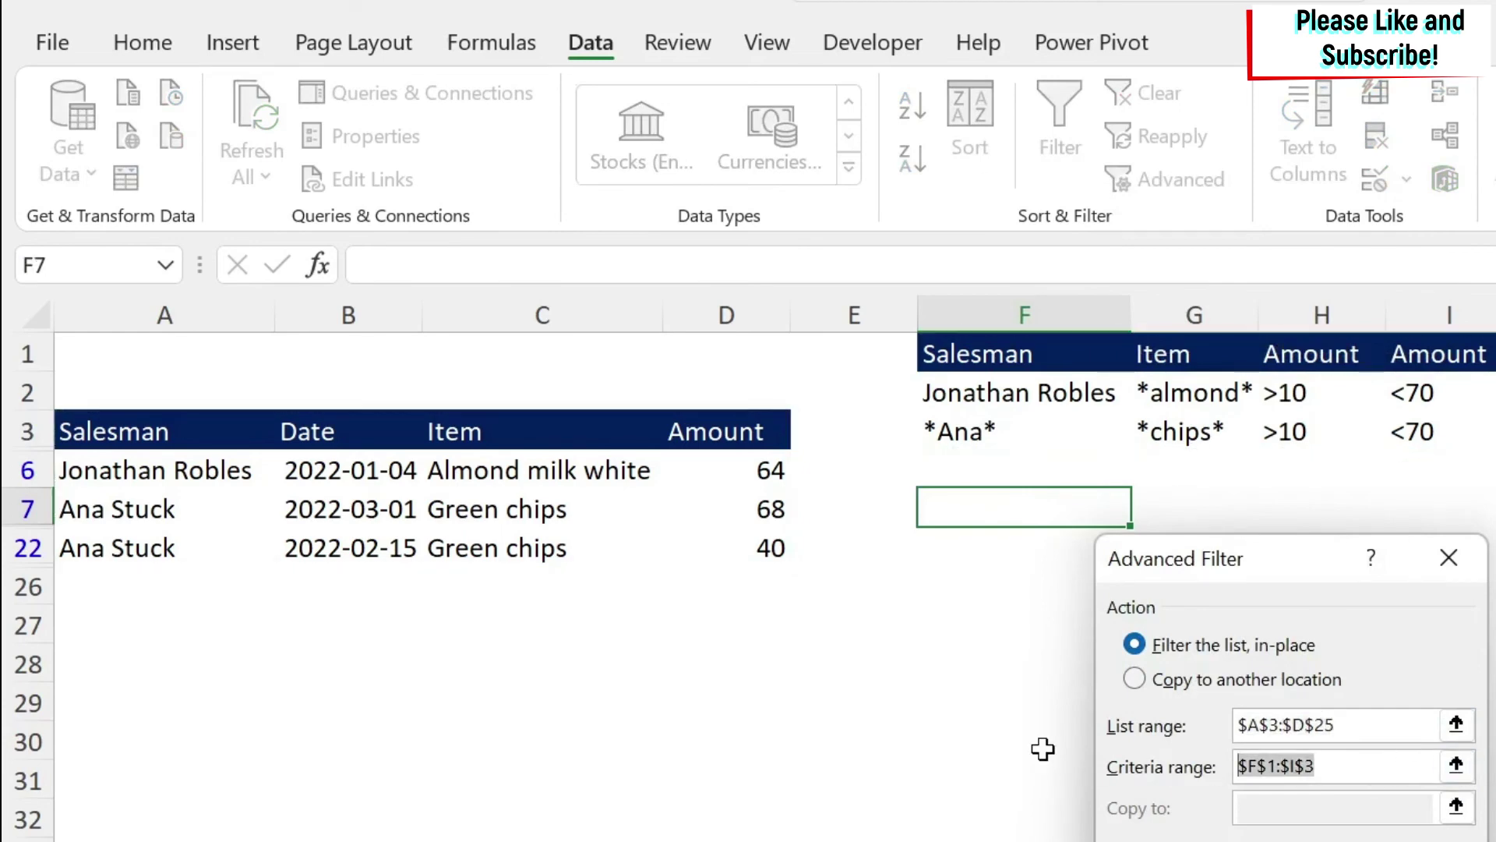
key("BackSpace")
key("Return")
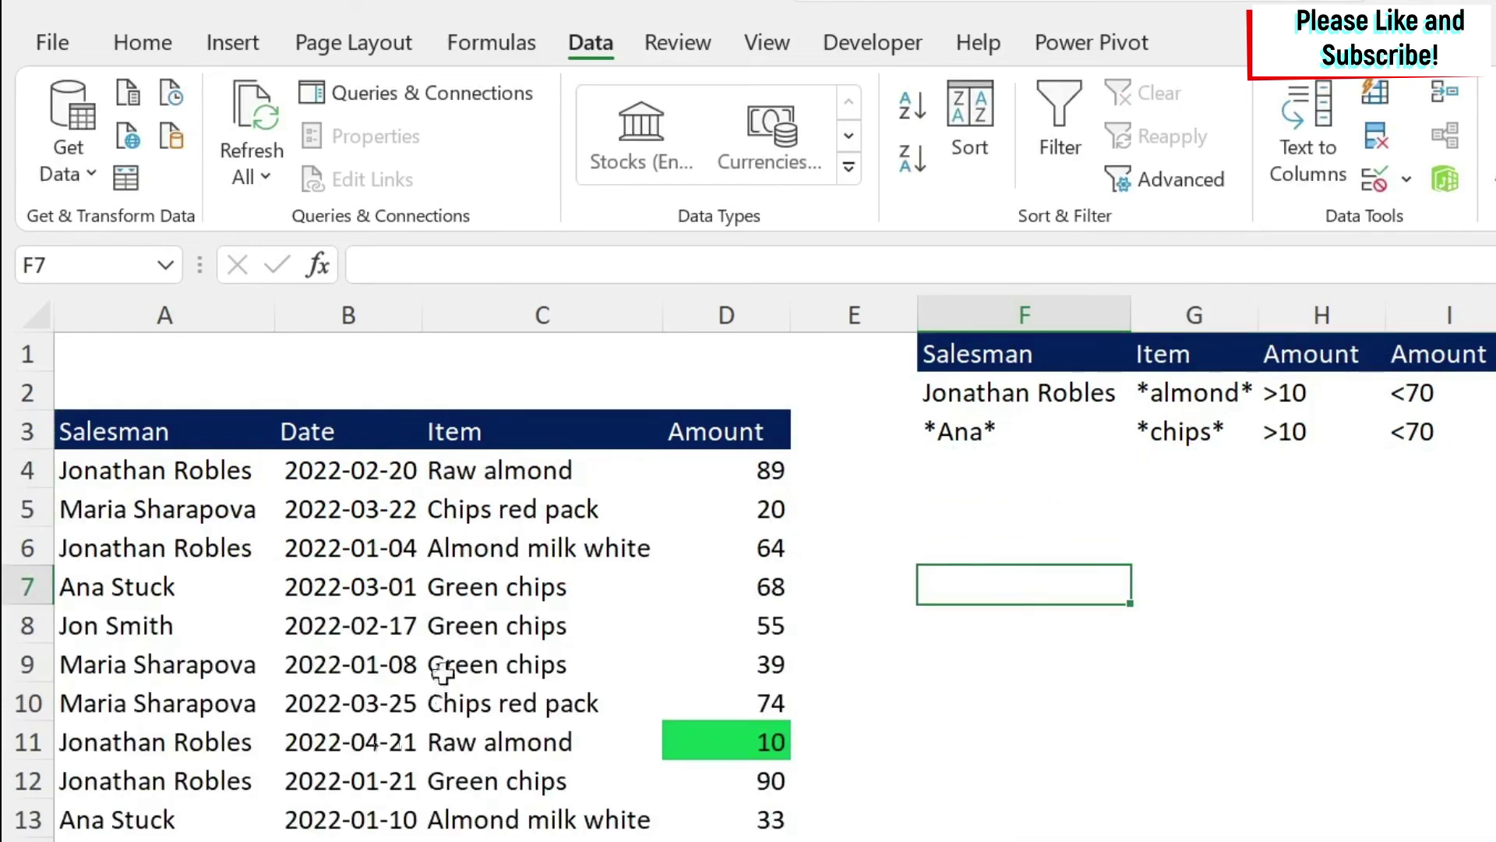
left_click_drag(508, 470, 481, 829)
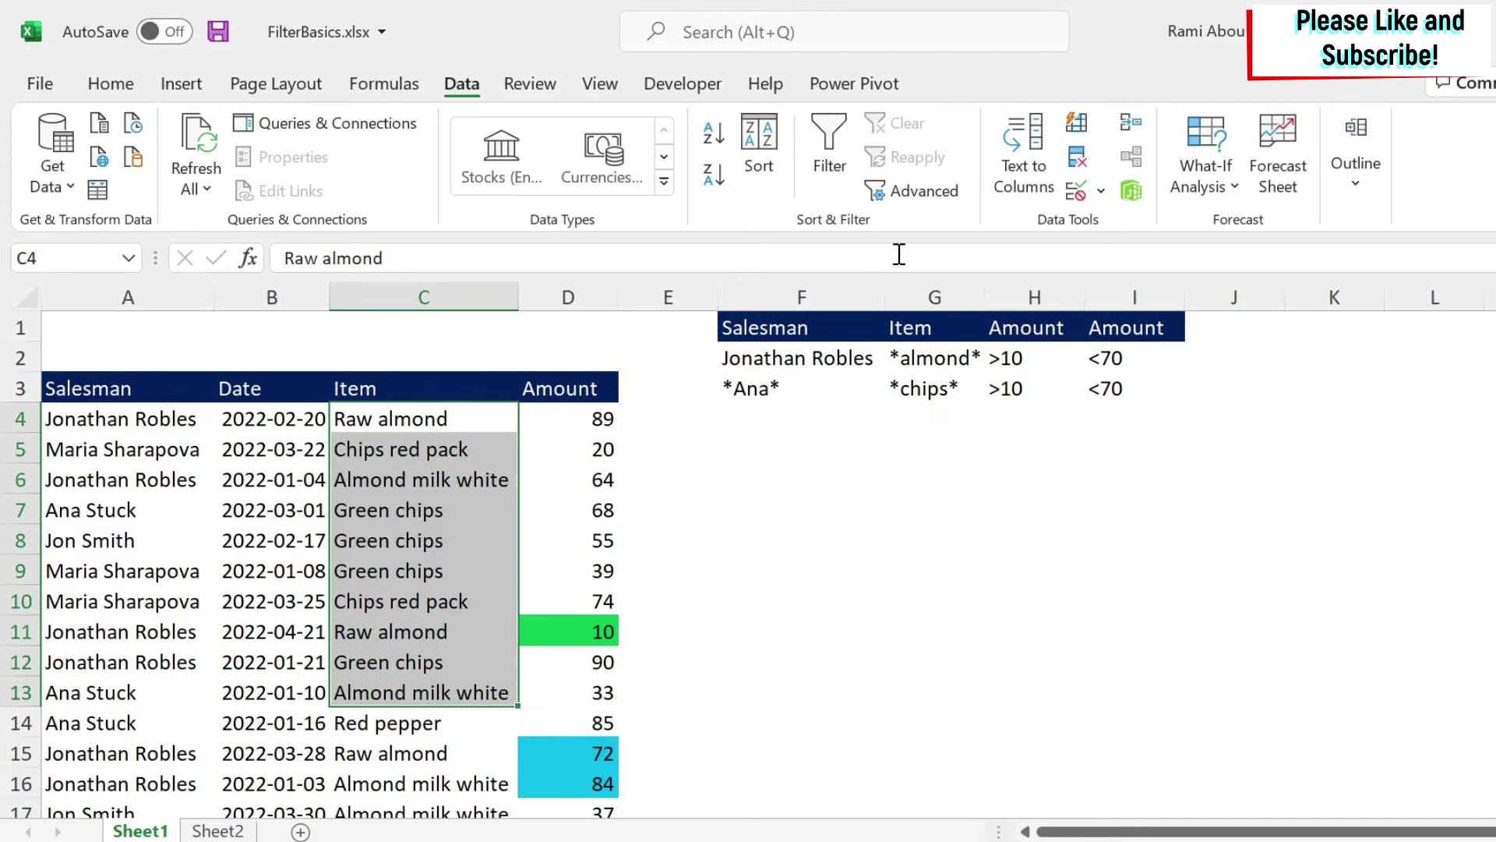
Step: In Advanced Filter, set List range C4:C25, Unique records only, and Copy to another location
left_click(913, 191)
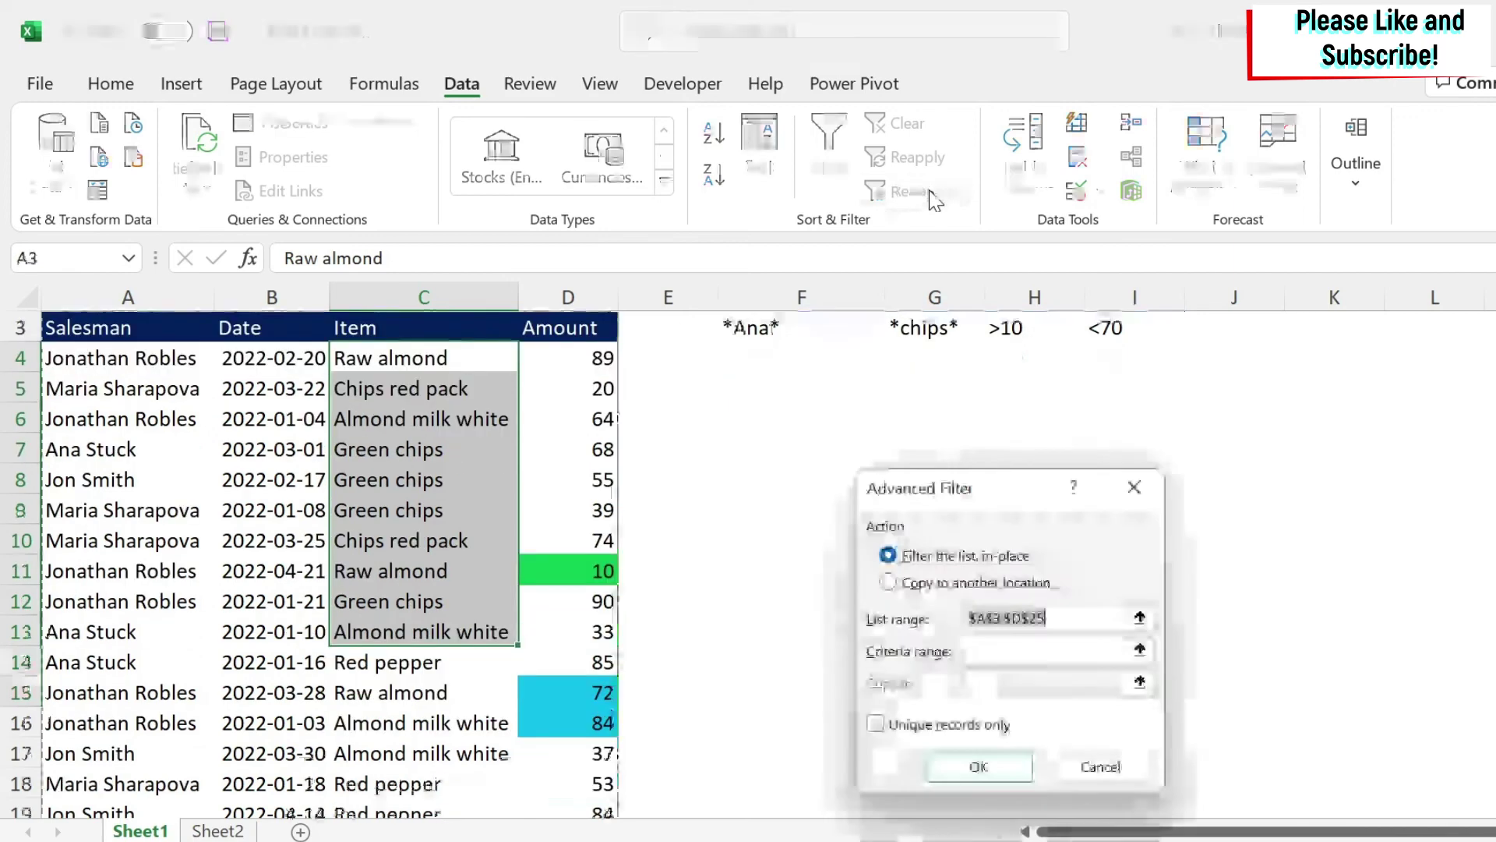
left_click(1139, 618)
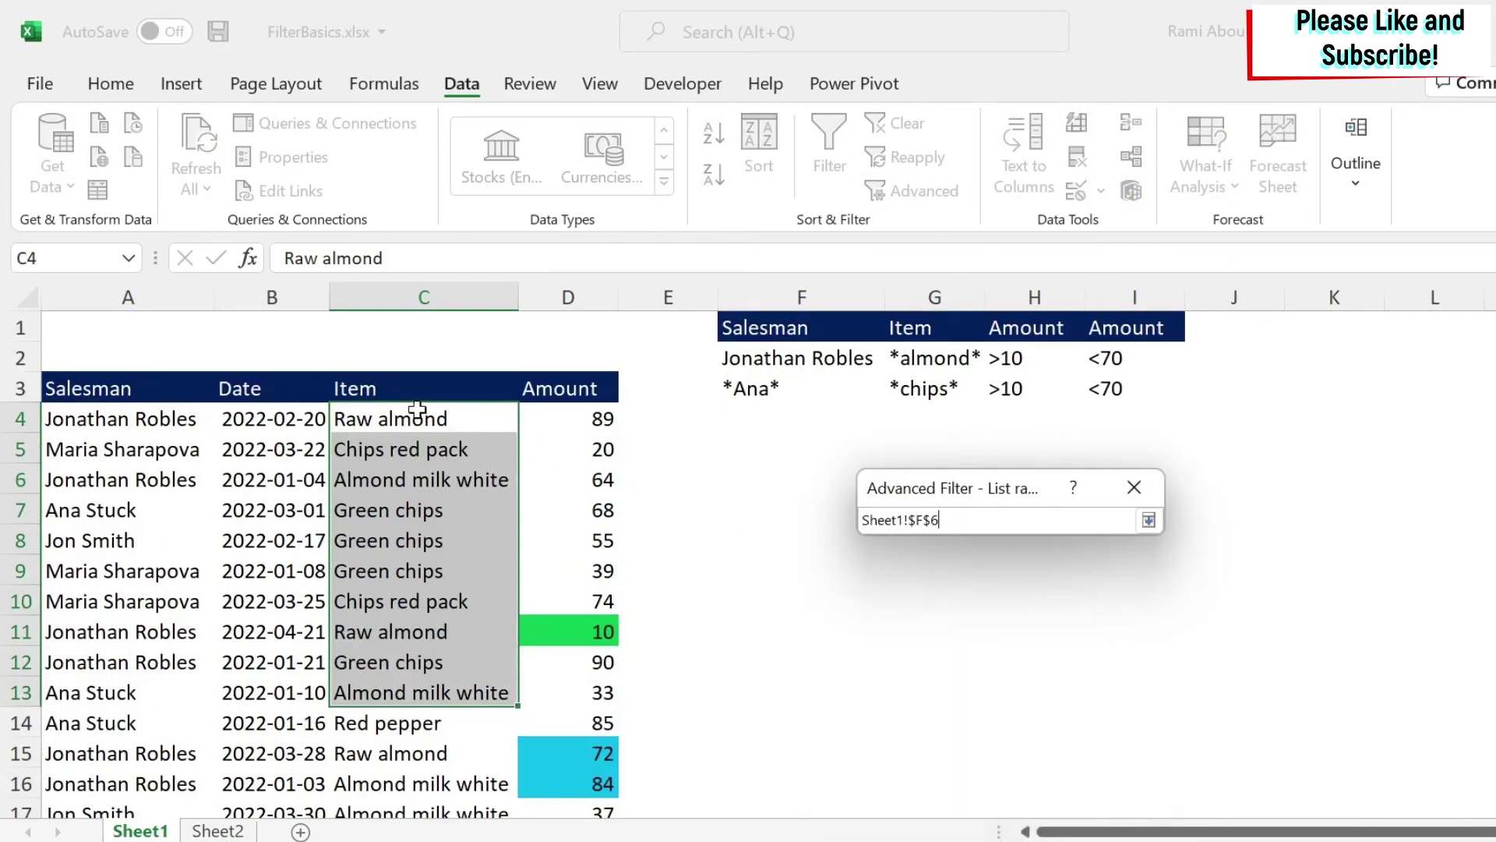
left_click_drag(417, 408, 394, 751)
left_click(1148, 520)
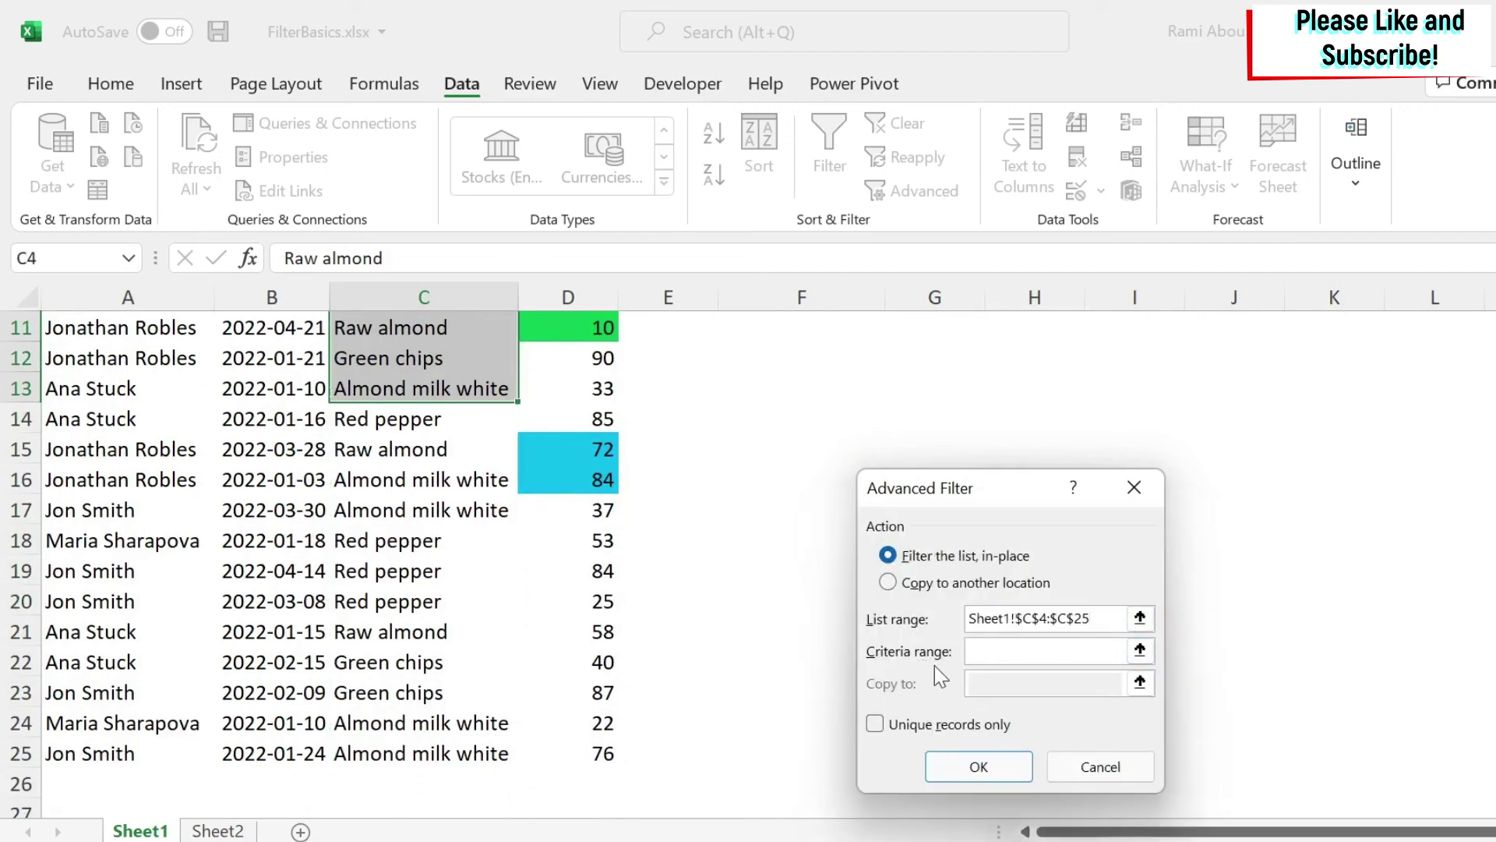
left_click(874, 724)
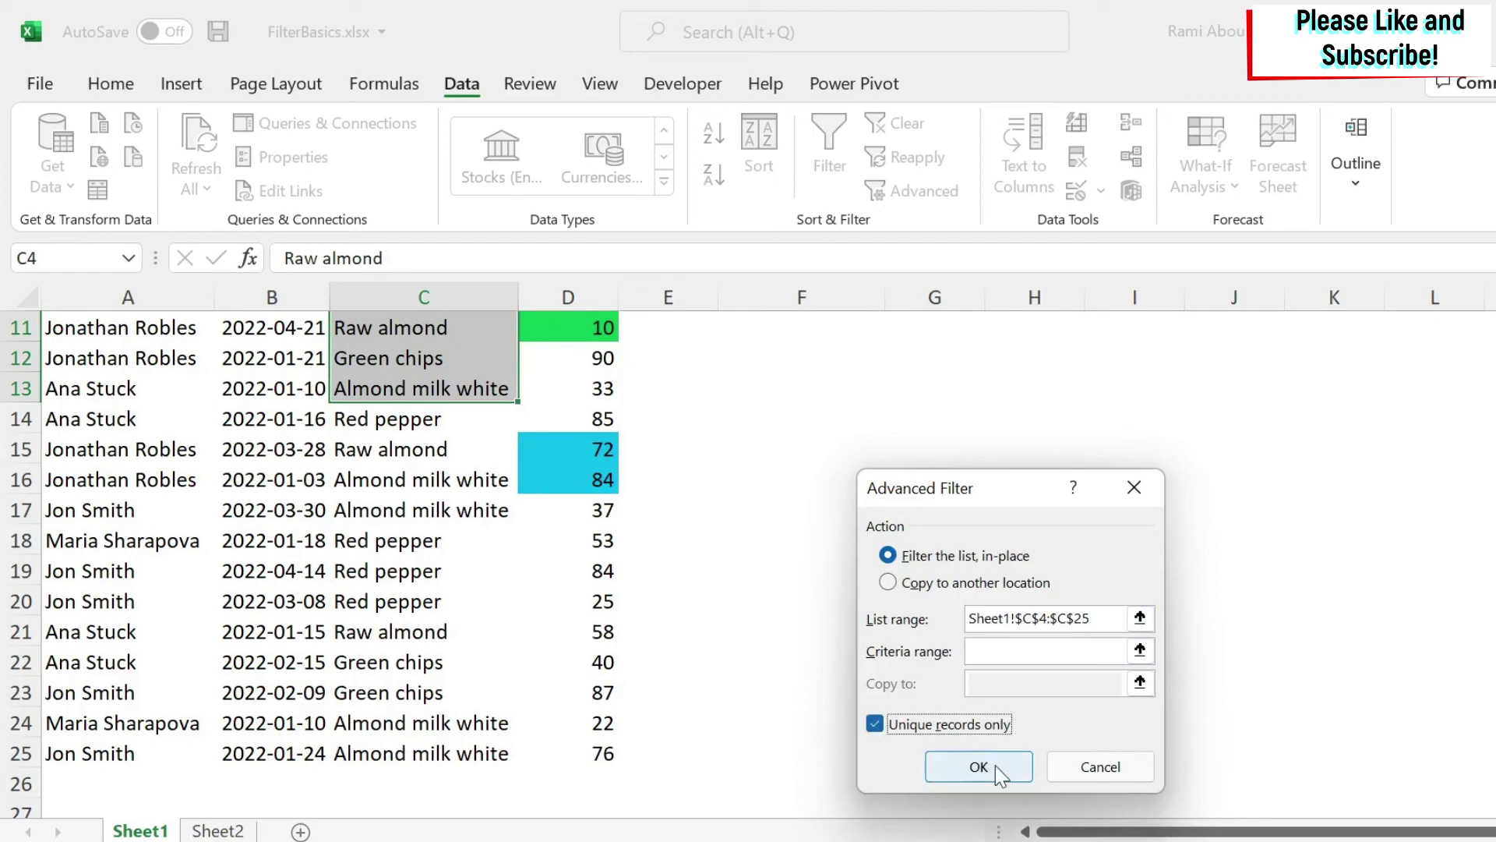
left_click(888, 583)
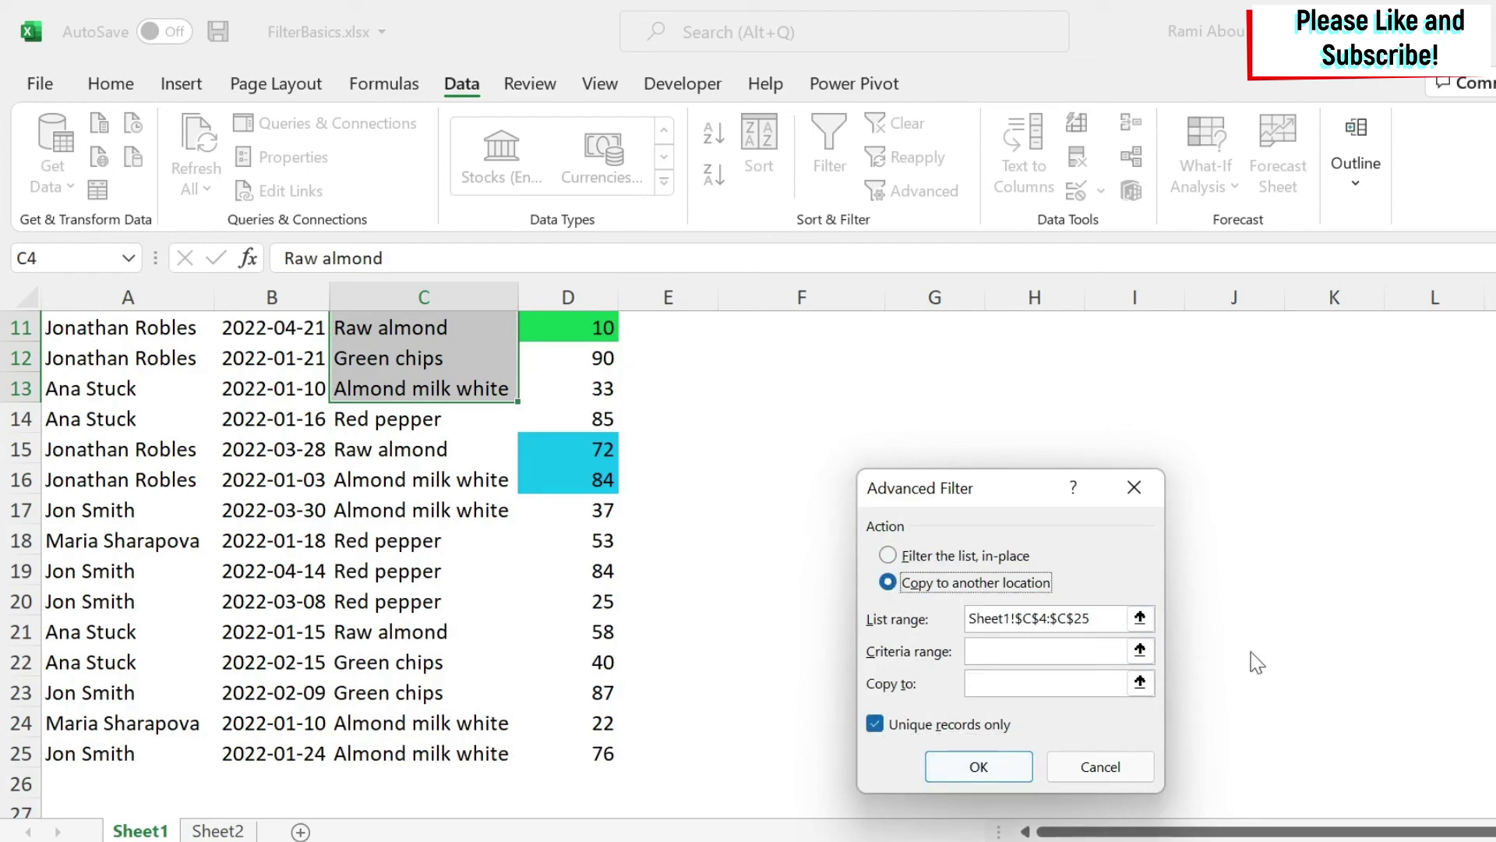
Step: Set Copy to F6 and run the filter, listing six unique item names in F6:F11
left_click(1140, 682)
scroll(951, 514, "up", 4)
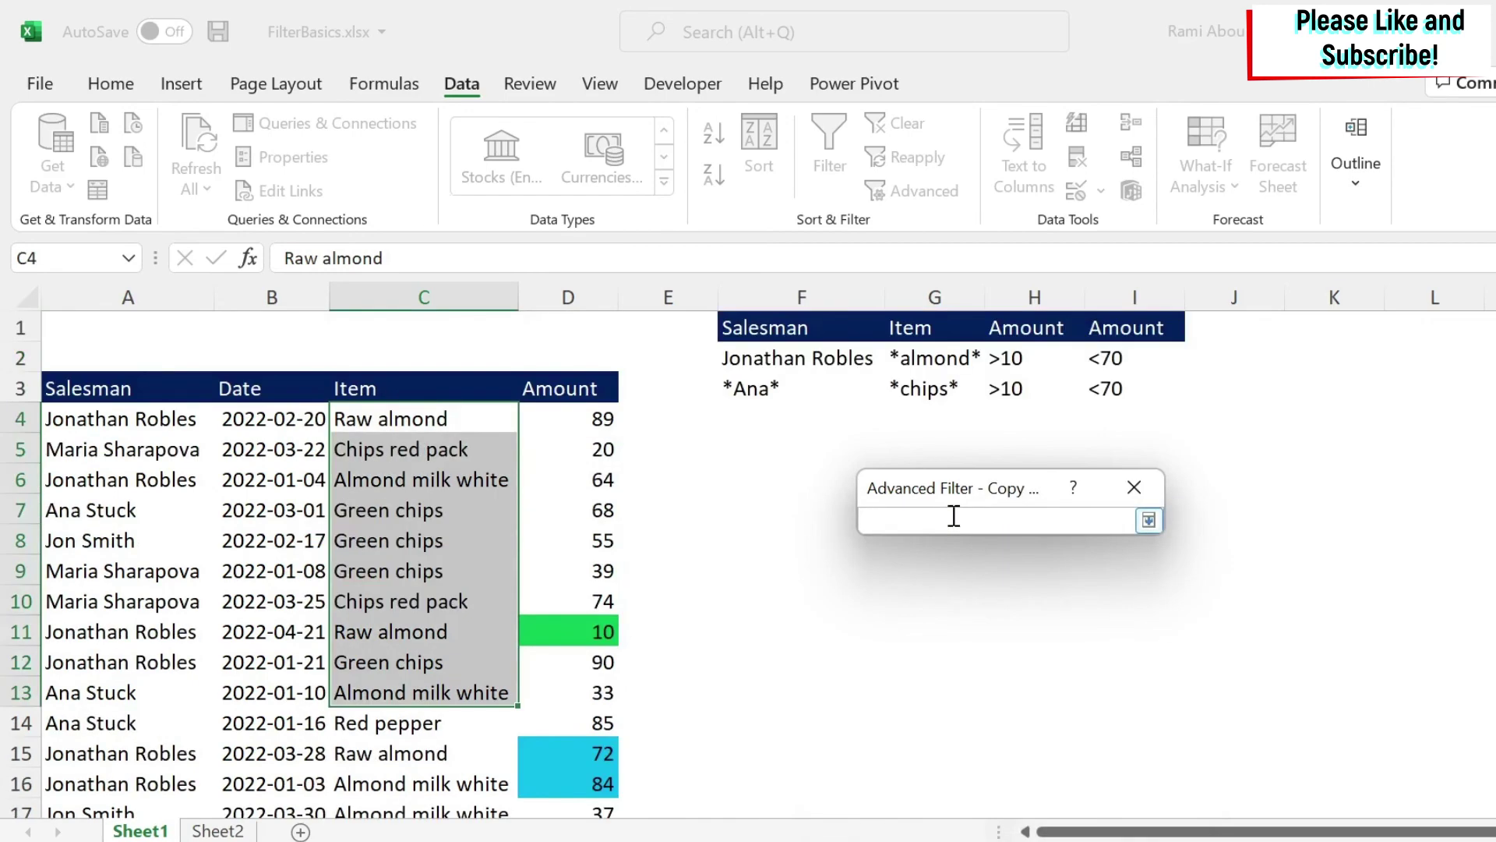
left_click(807, 469)
left_click(1149, 519)
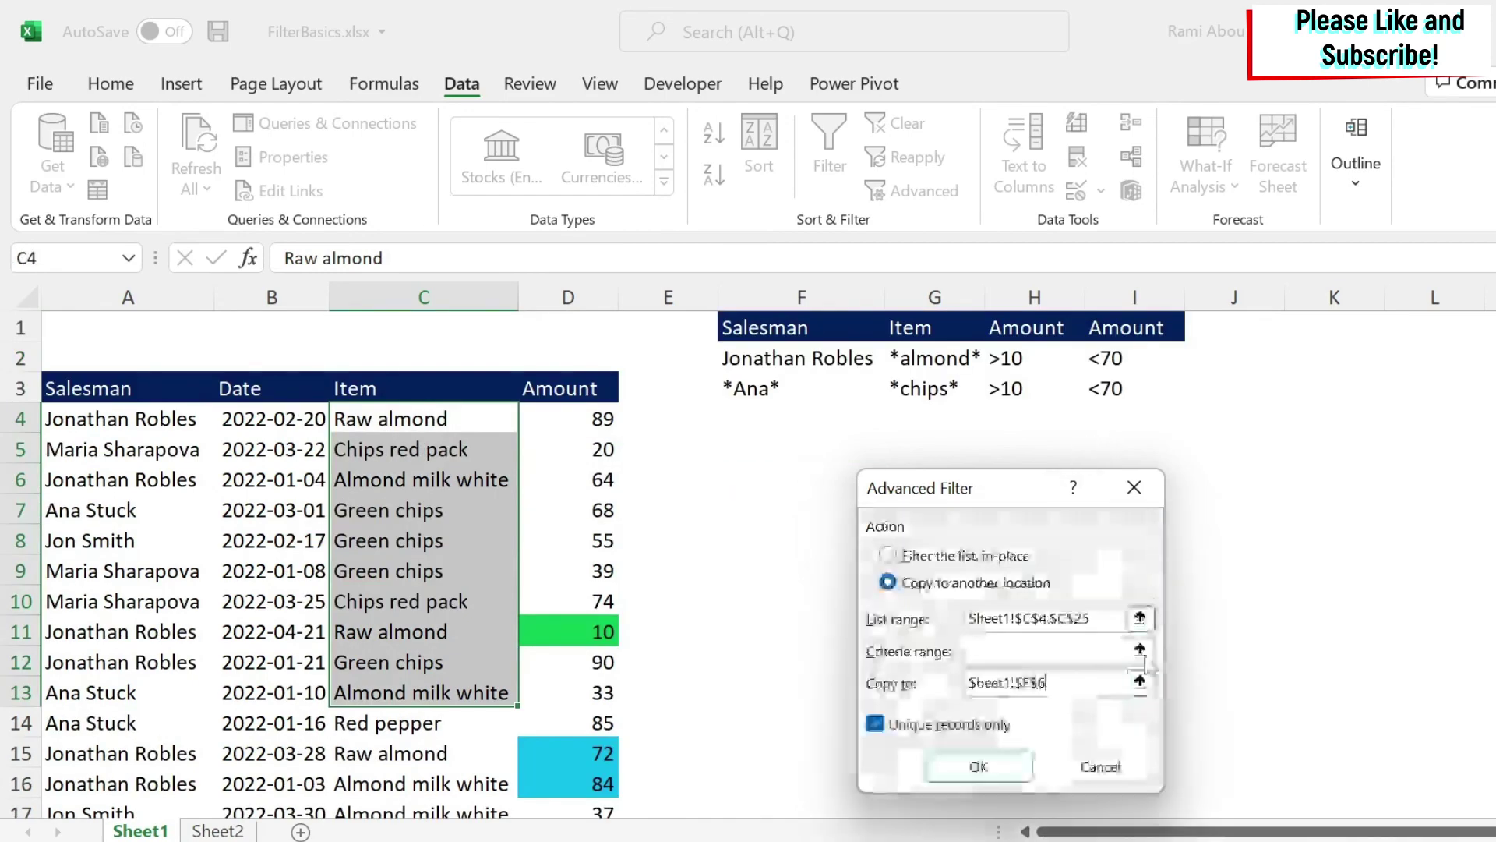
left_click(975, 764)
left_click(981, 571)
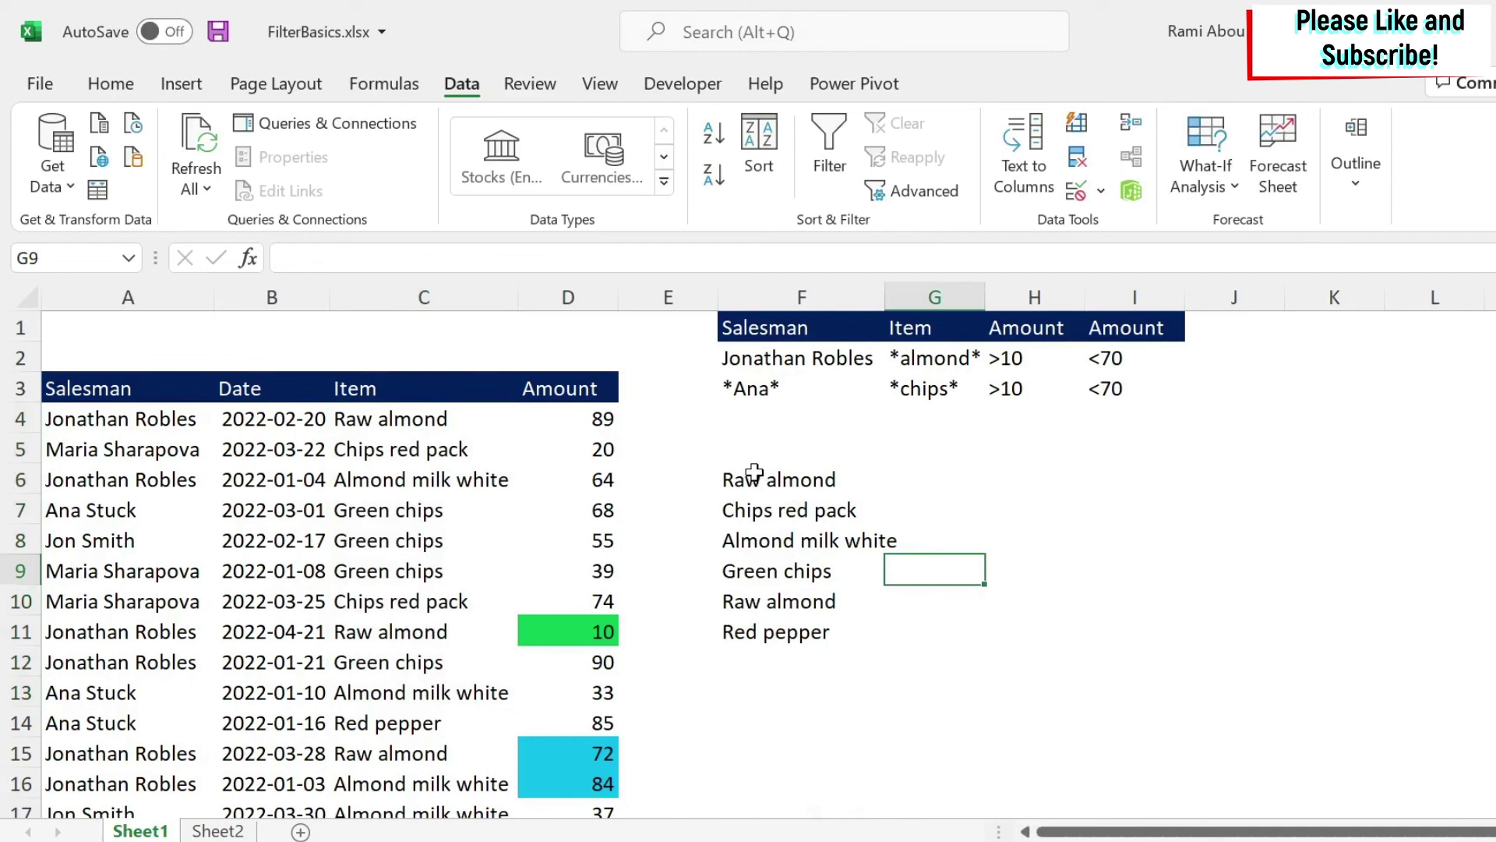
left_click_drag(754, 469, 755, 619)
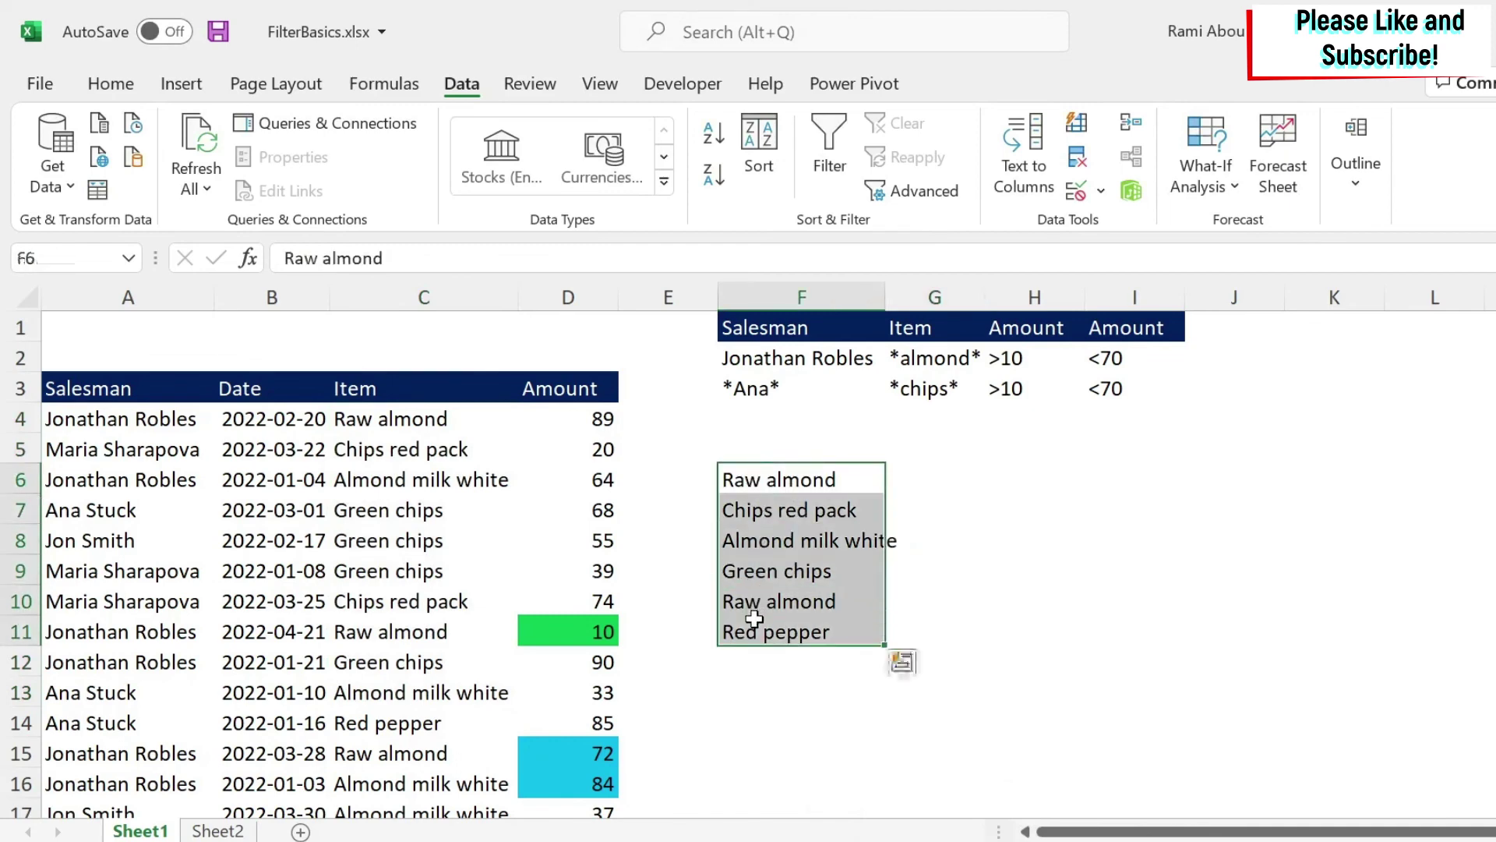